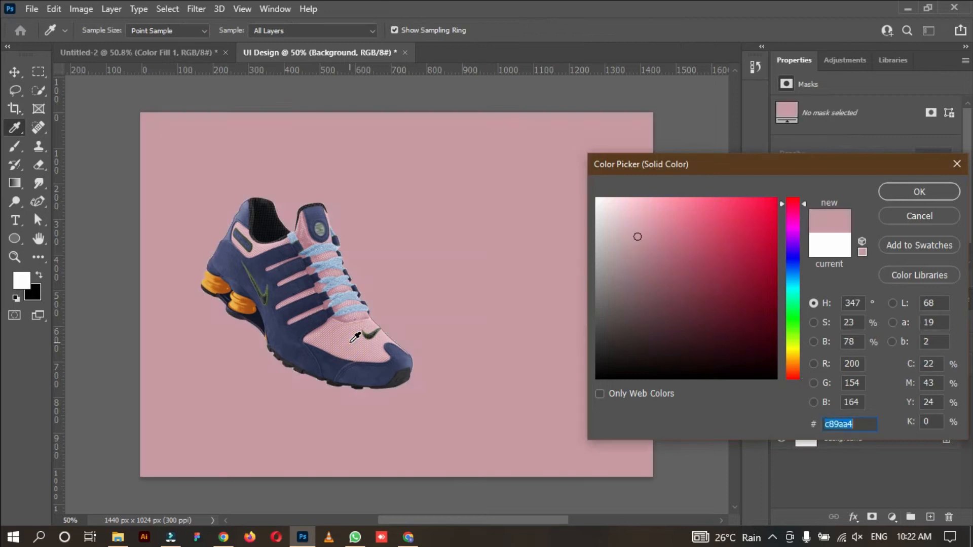
Set the background colour fill to a dusty pink sampled from the shoe's toe and slightly lightened.
click(349, 340)
click(352, 340)
drag(633, 239, 635, 233)
key(Return)
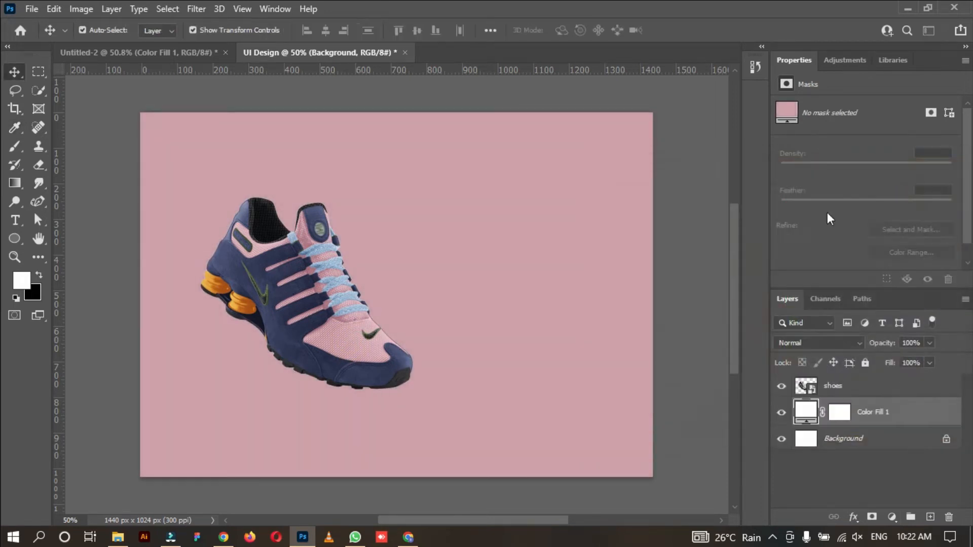
Select the shoe layer and flip the shoe horizontally.
right_click(332, 345)
click(340, 352)
right_click(298, 306)
click(334, 312)
right_click(333, 274)
click(339, 280)
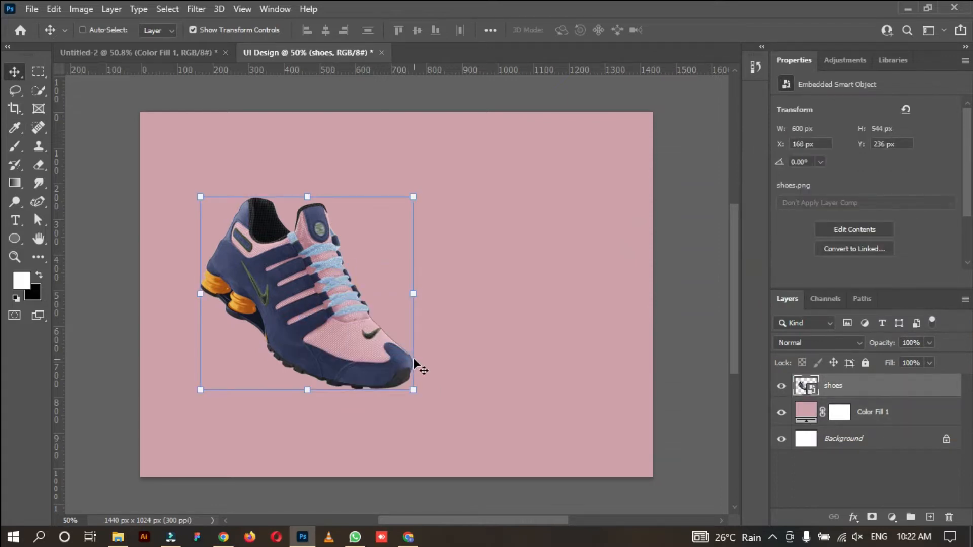
key(ctrl+t)
right_click(357, 333)
click(399, 313)
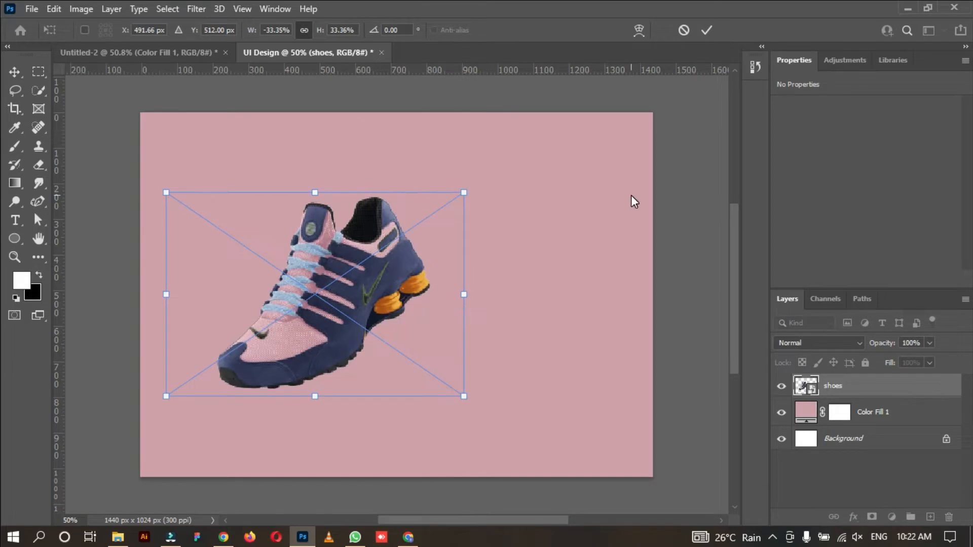
key(Return)
Enlarge the flipped shoe to about 621 × 563 px and move it to about X 218 px, Y 294 px.
drag(375, 330, 323, 342)
drag(418, 216, 474, 185)
drag(366, 288, 363, 319)
key(Return)
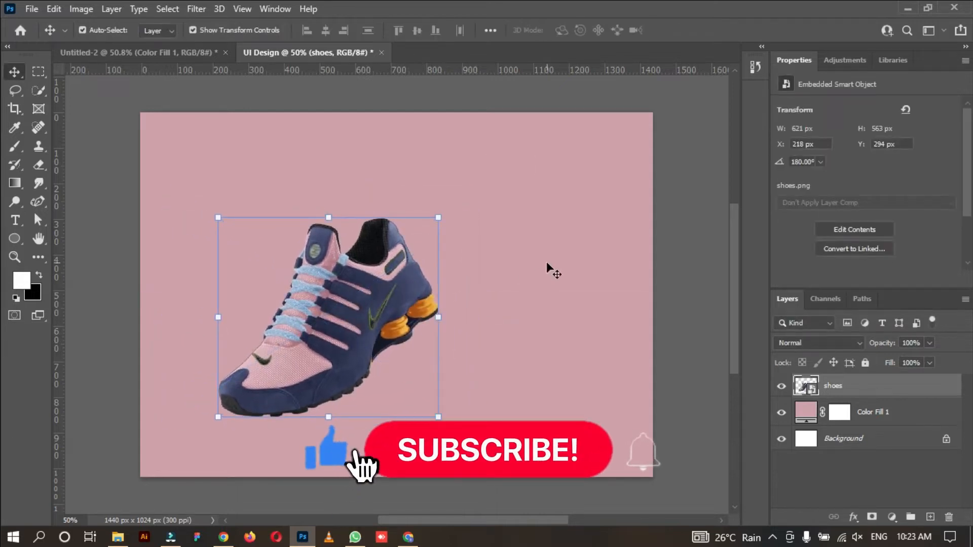
Draw a closed wavy black shape with the Curvature Pen, directly above the colour fill, covering the canvas's left side behind the shoe.
click(552, 243)
right_click(38, 201)
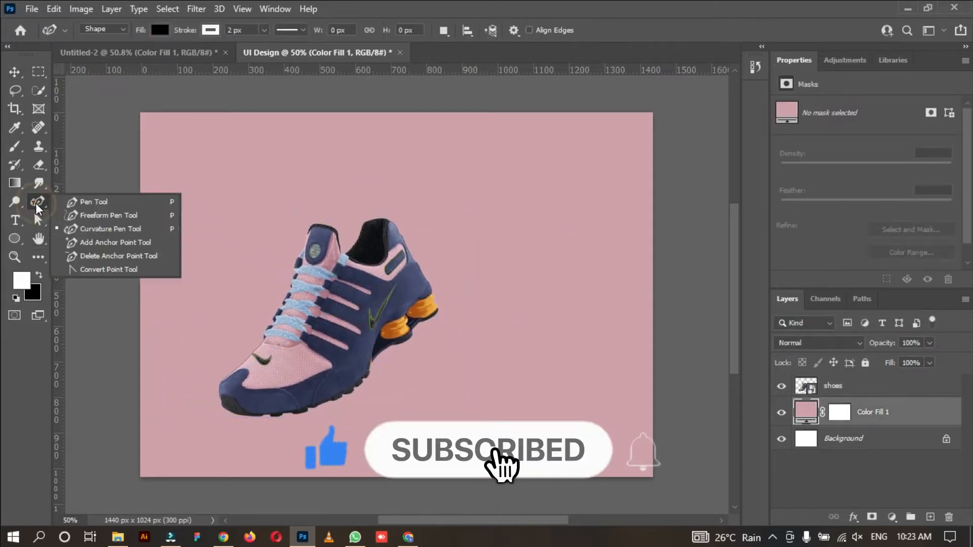
click(101, 224)
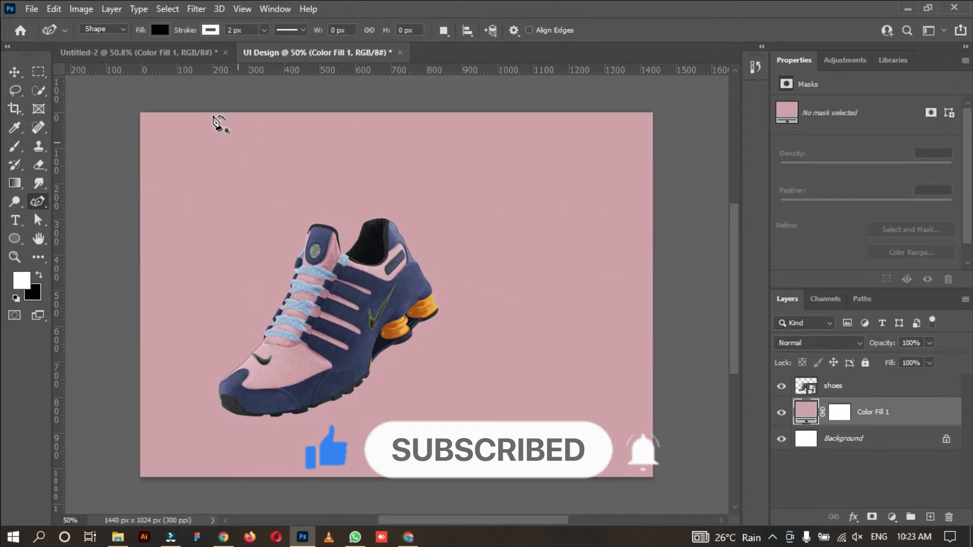
scroll(223, 123, down, 1)
click(192, 115)
click(245, 195)
click(244, 251)
click(270, 285)
click(319, 342)
click(353, 414)
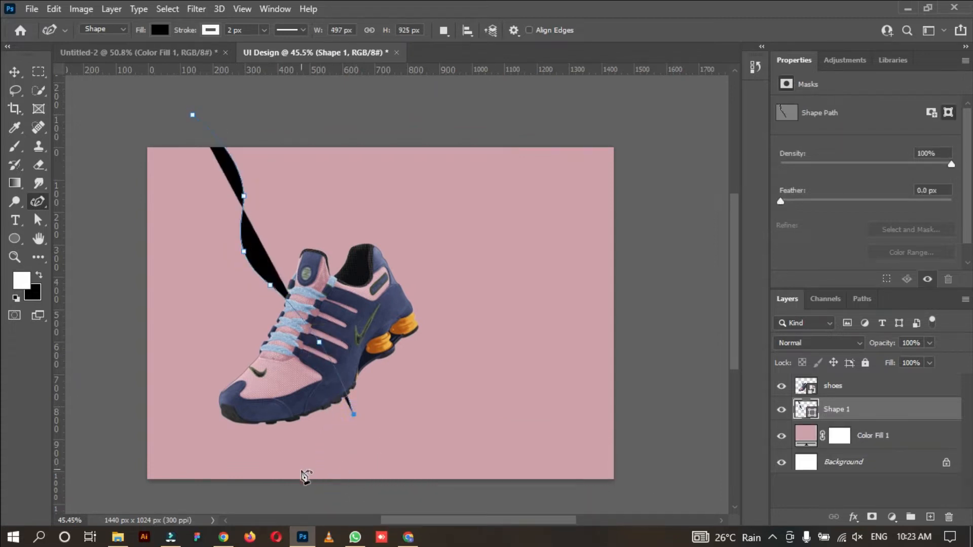
click(296, 480)
click(224, 494)
click(134, 486)
click(102, 416)
click(116, 290)
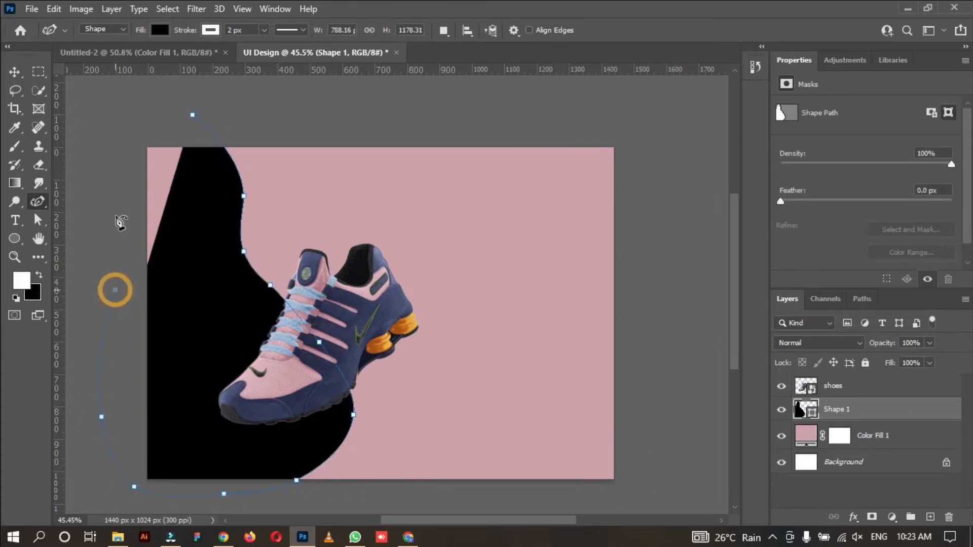
click(118, 184)
click(151, 125)
click(192, 115)
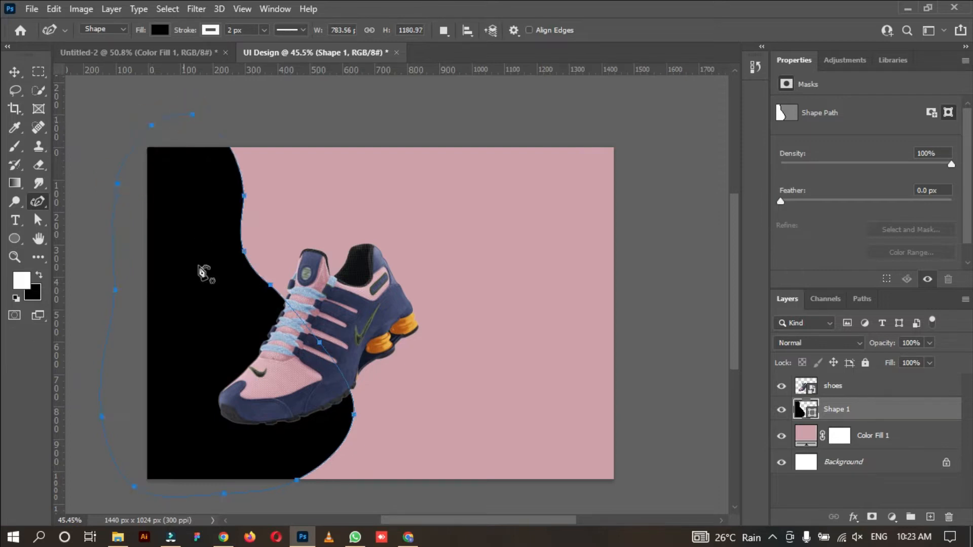
Refine two anchor points on the left wavy shape's inner curve, rotate the shape about -8° and shift it slightly down.
drag(245, 252, 251, 248)
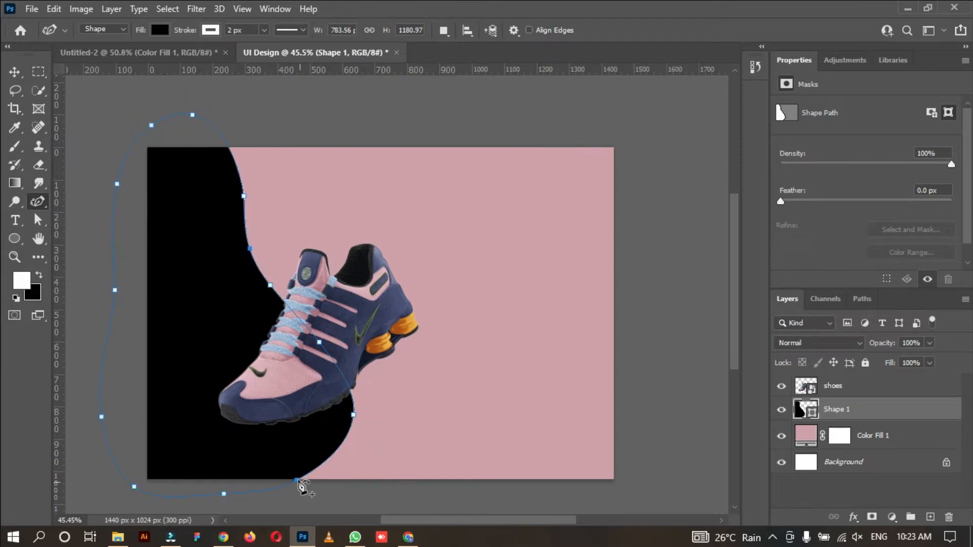
drag(353, 415, 346, 416)
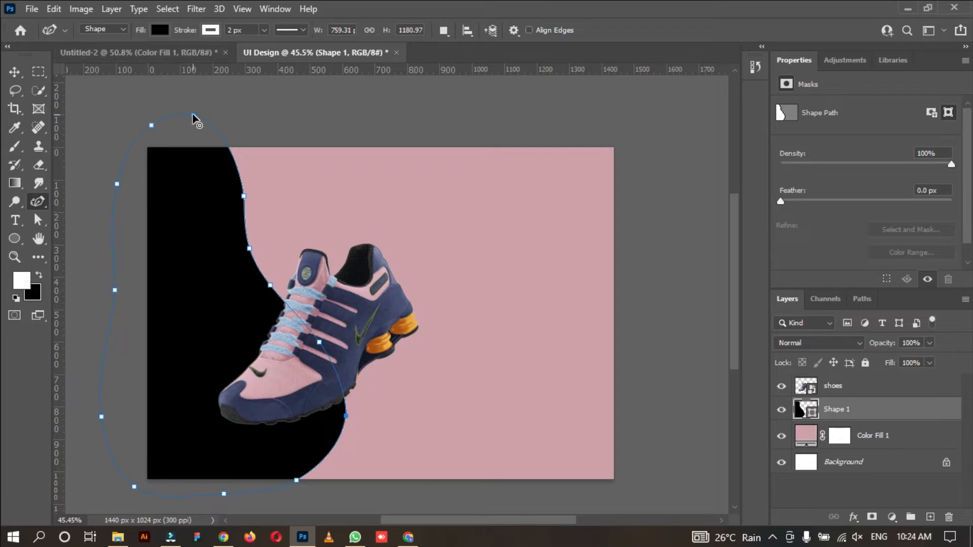
key(ctrl+t)
drag(358, 507, 391, 490)
drag(206, 333, 207, 348)
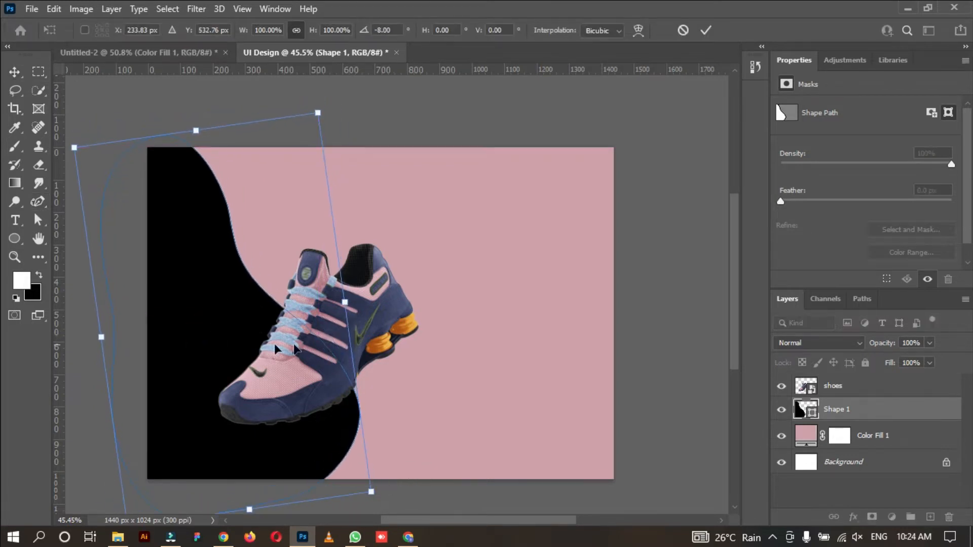
key(Return)
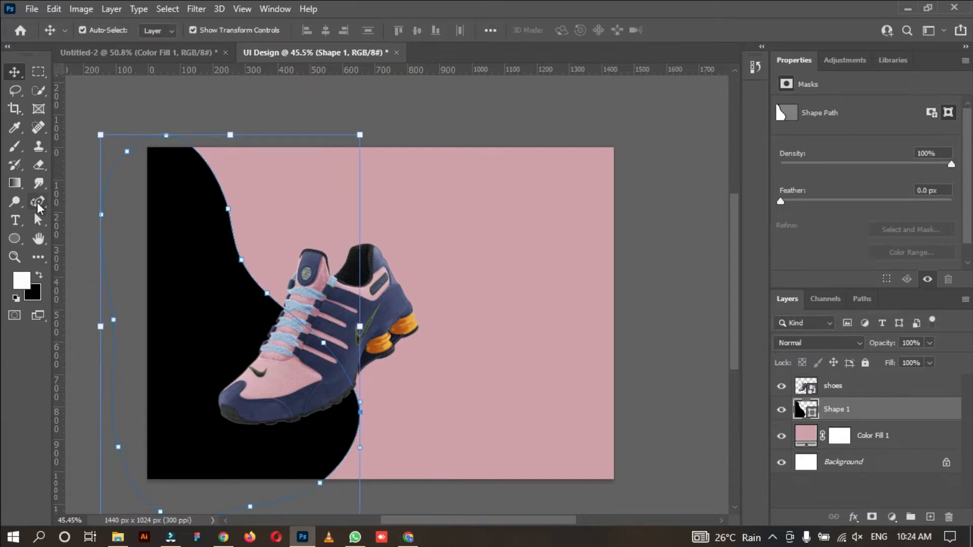
Draw a second closed wavy black shape, about 675 × 776 px, over the canvas's lower-right corner with the Curvature Pen.
click(38, 201)
click(105, 229)
scroll(527, 317, down, 1)
click(663, 244)
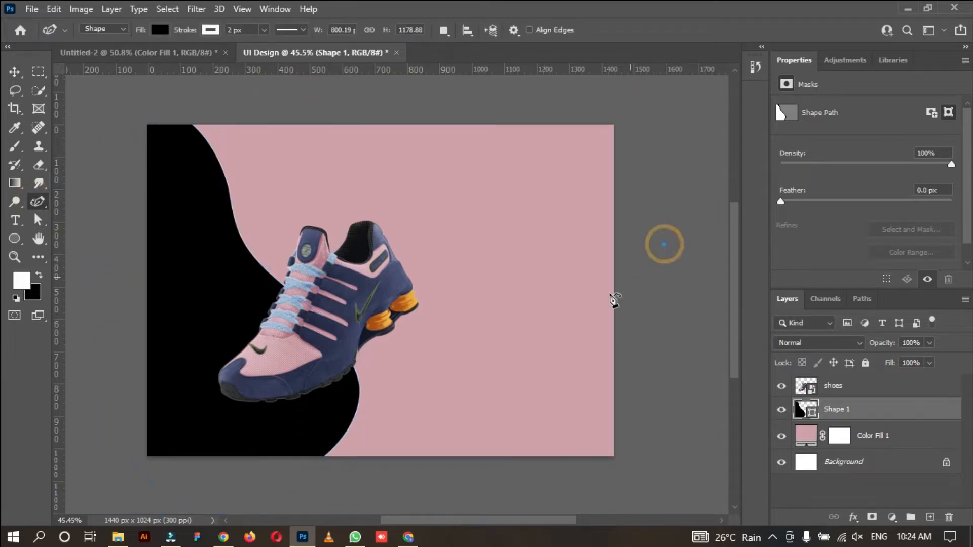
click(595, 293)
click(522, 292)
click(452, 347)
click(465, 411)
click(492, 473)
click(580, 496)
click(662, 471)
click(665, 408)
click(660, 336)
click(664, 280)
click(664, 244)
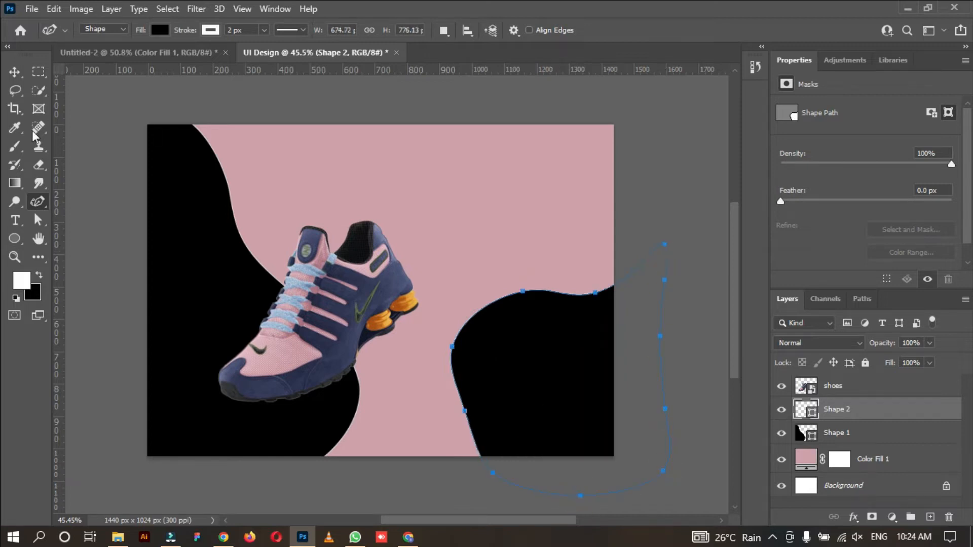
Enlarge, rotate and reposition the second wavy shape so its upper curve rises along the canvas's right edge.
key(v)
drag(448, 243, 431, 219)
drag(432, 490, 400, 511)
drag(684, 200, 650, 155)
drag(624, 289, 586, 360)
click(706, 30)
click(682, 133)
Remove the stroke from both wavy shapes and open their fill colour choices.
click(540, 352)
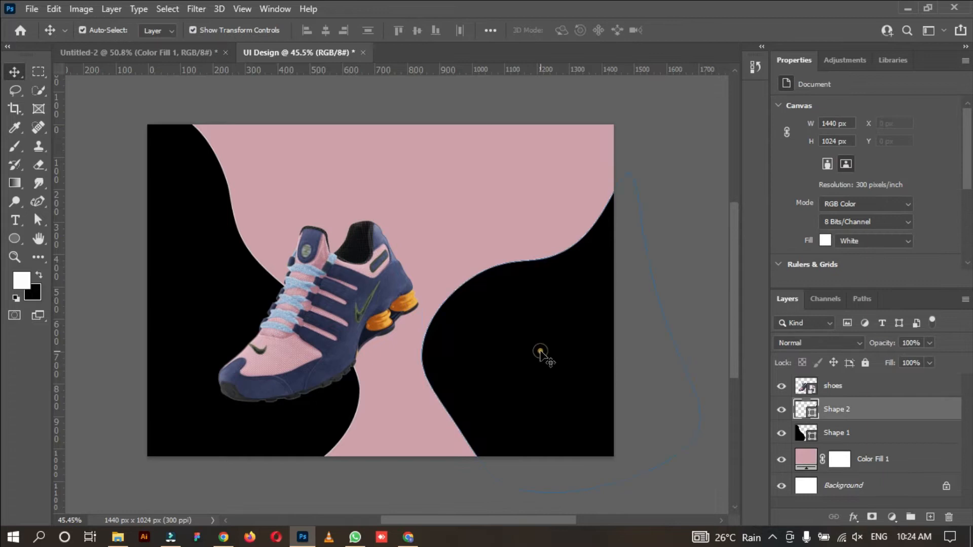
shift+click(202, 276)
click(38, 202)
click(211, 30)
click(130, 58)
click(160, 30)
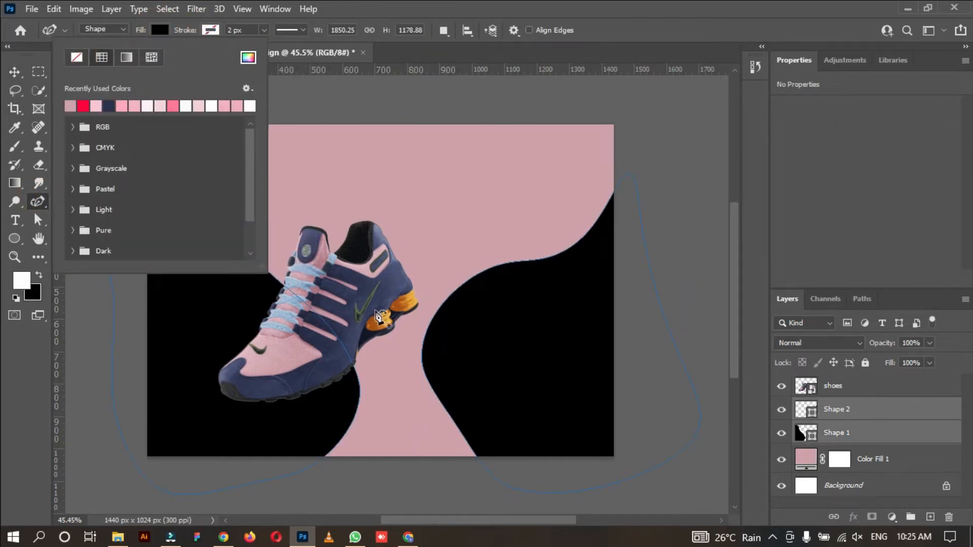
Try filling both wavy shapes with a near-black colour sampled from the shoe.
click(247, 57)
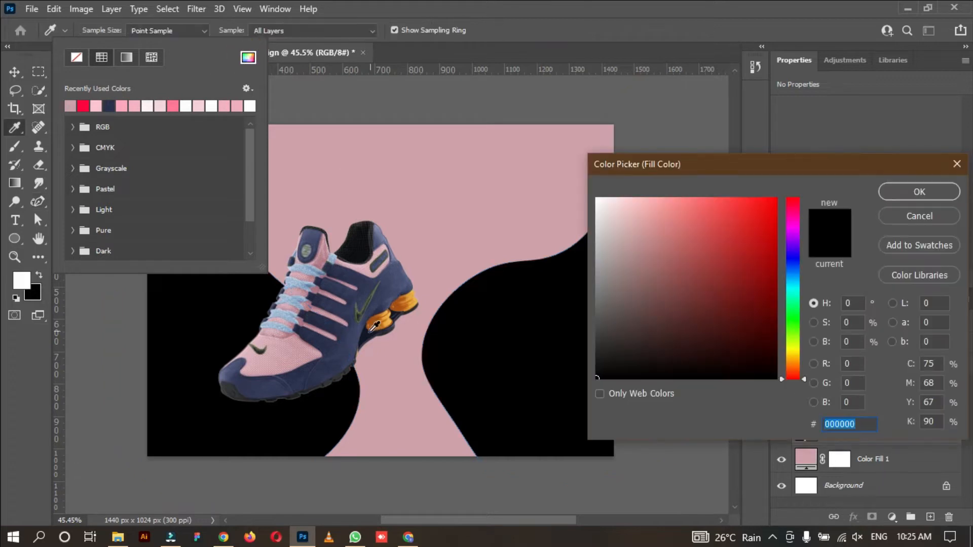
click(371, 331)
click(893, 190)
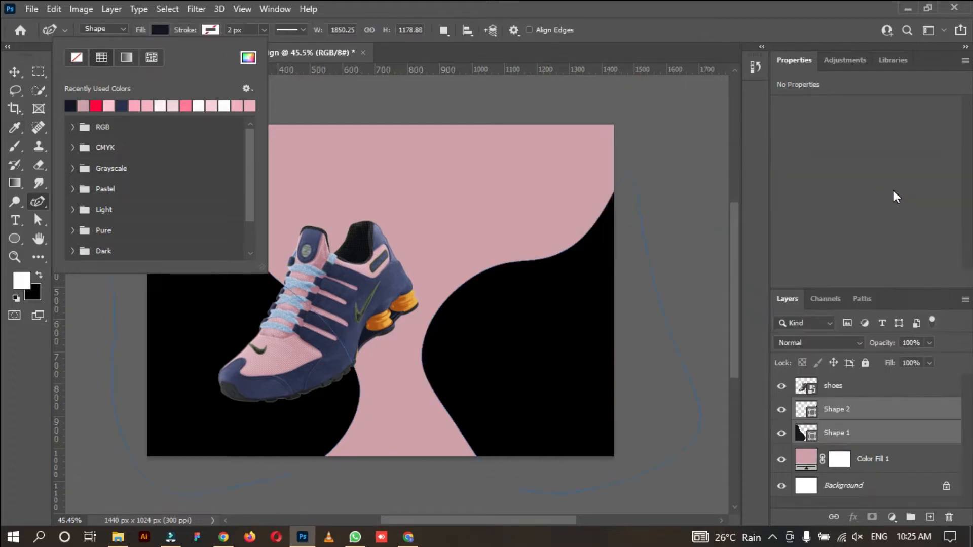
Fill both wavy shapes with the recently used dark navy and deselect them.
click(120, 104)
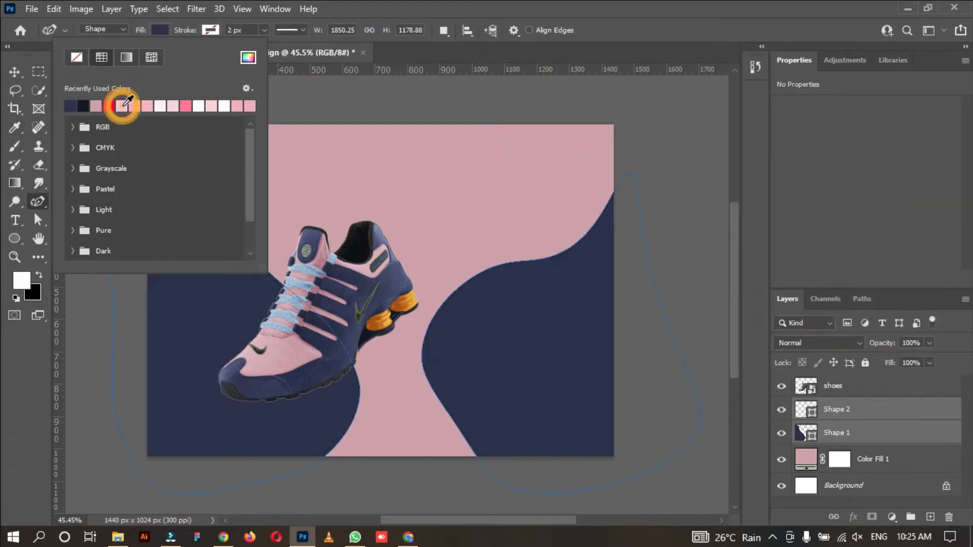
click(13, 72)
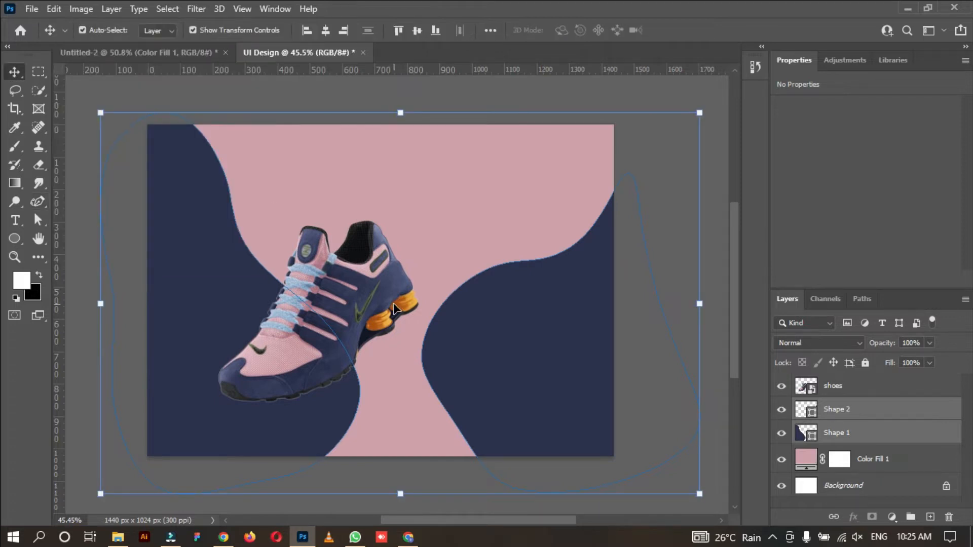
click(632, 93)
Move the shoe to the canvas's right half and enlarge it to about 36.6% scale, about 659 × 596 px.
right_click(318, 335)
click(344, 342)
drag(356, 310, 513, 314)
drag(578, 220, 631, 212)
drag(534, 294, 525, 303)
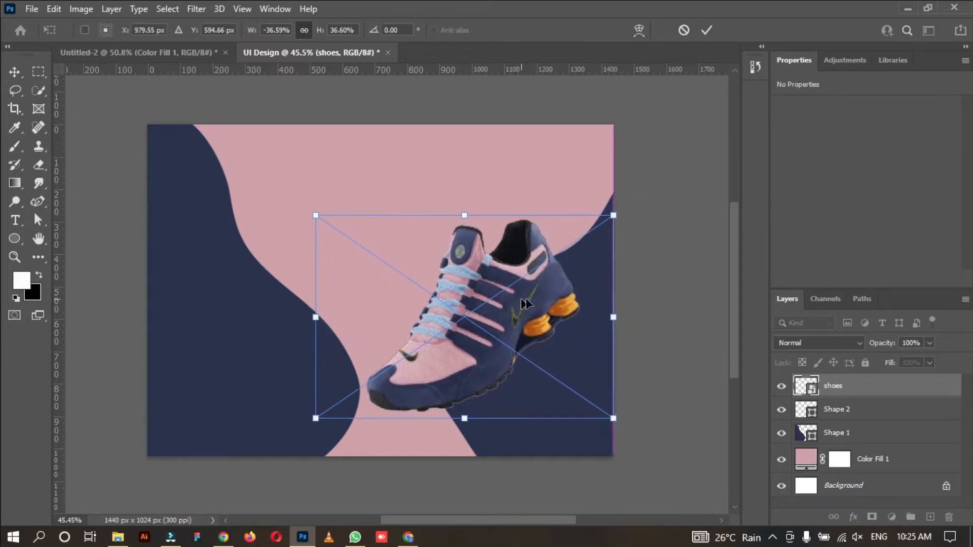
click(707, 30)
click(669, 259)
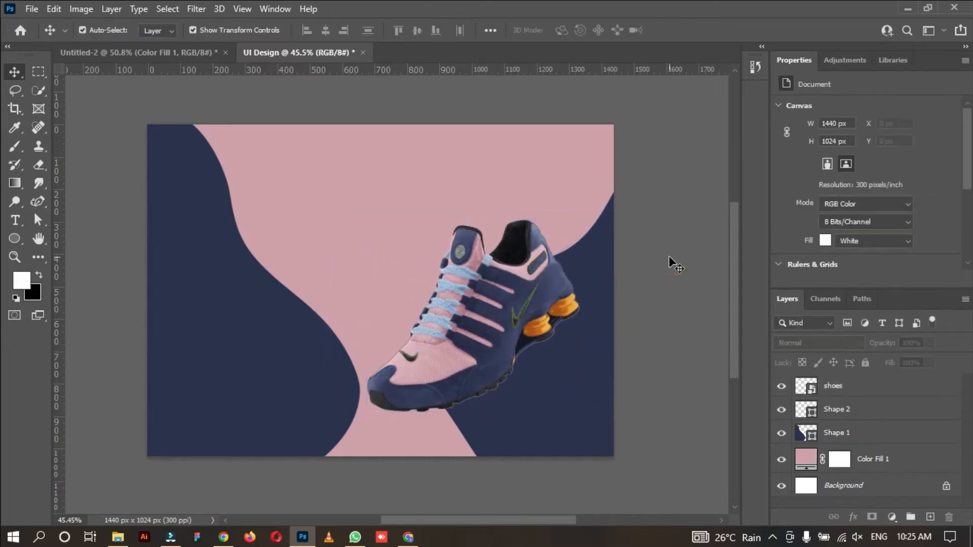
Add a drop shadow to the shoe layer and set the shadow colour to dark navy 10142b.
click(521, 307)
click(852, 516)
click(859, 508)
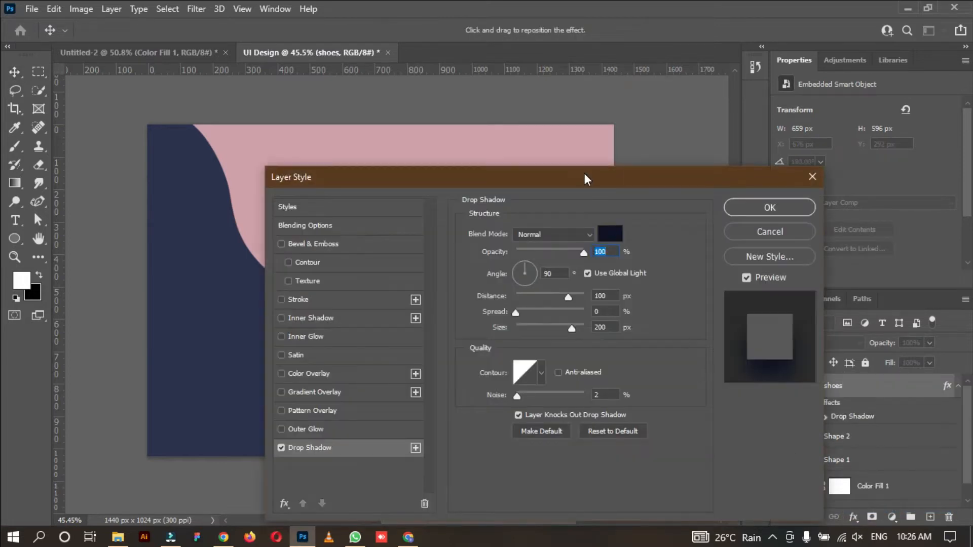
drag(585, 174, 751, 109)
click(782, 168)
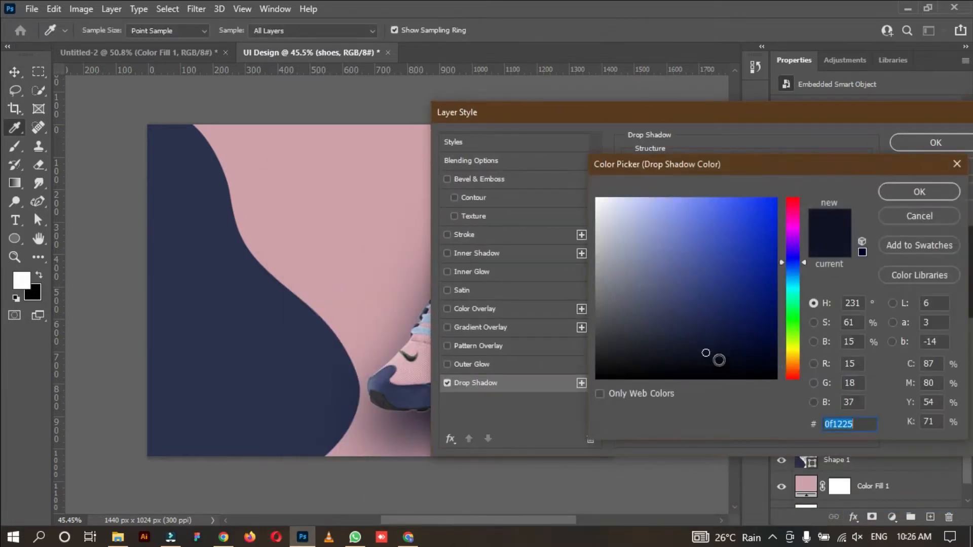
drag(705, 353, 710, 349)
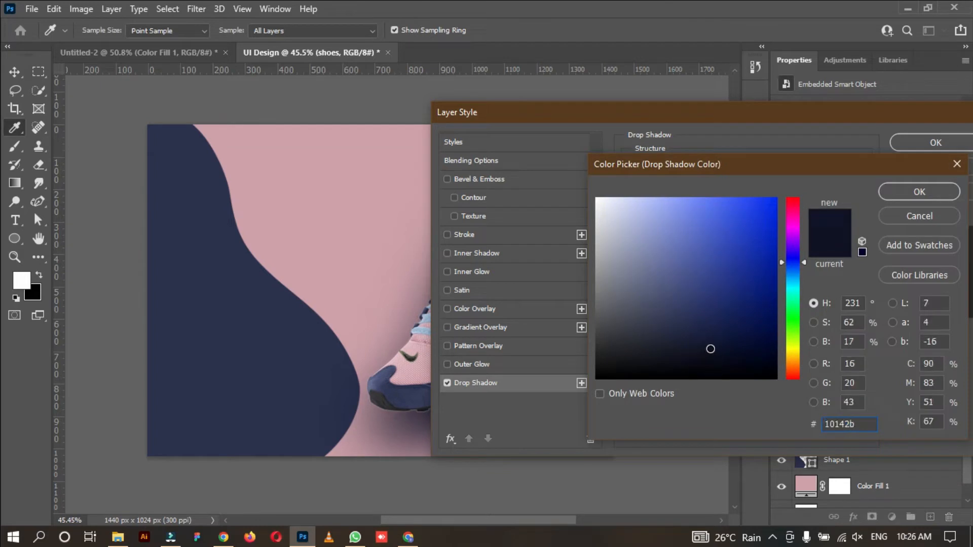
click(919, 192)
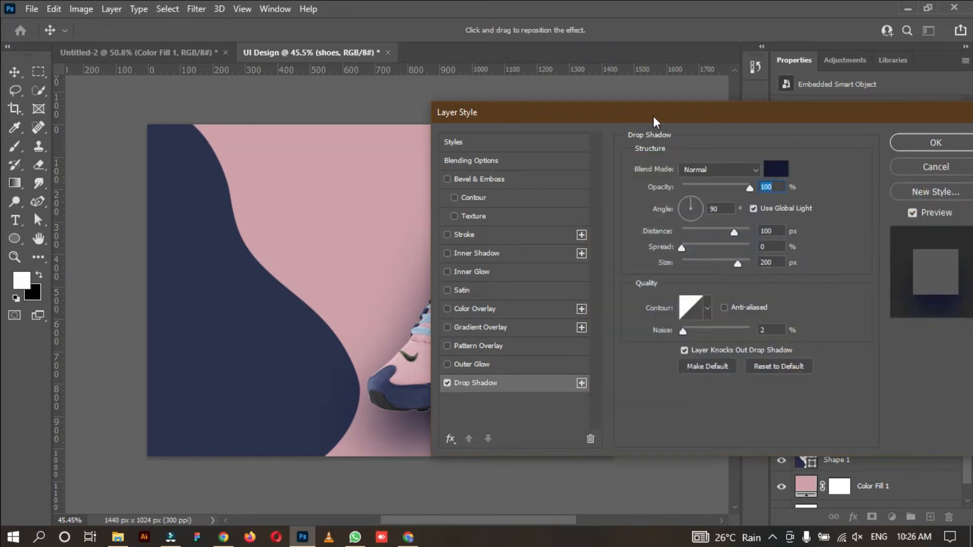
Apply the shoe's drop shadow with 100% opacity and a distance of 100 px.
drag(650, 117, 469, 260)
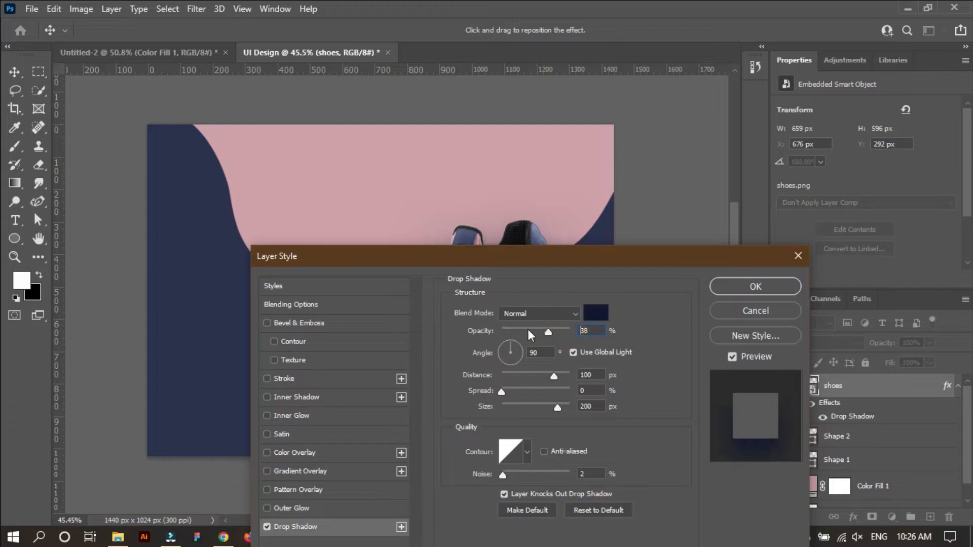
click(581, 376)
drag(615, 261, 503, 377)
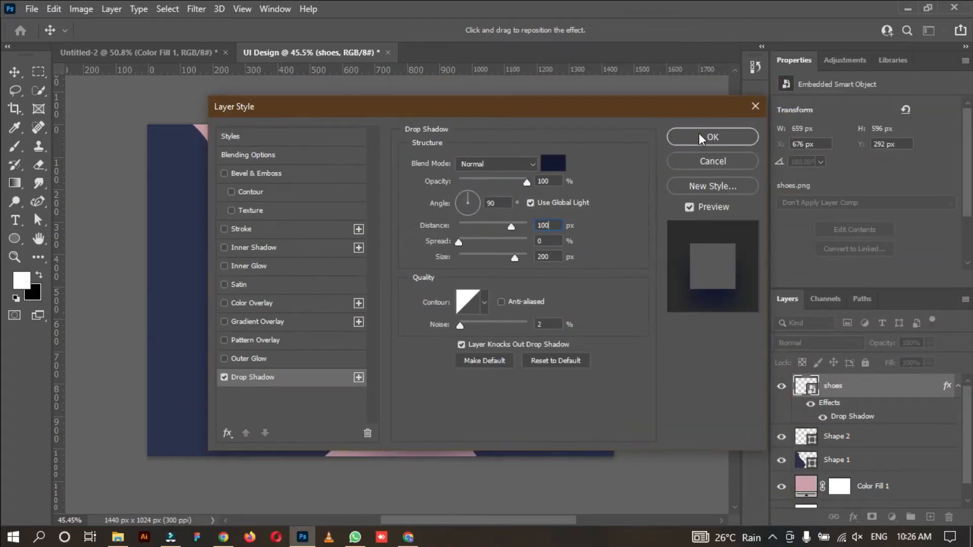
click(707, 136)
click(669, 267)
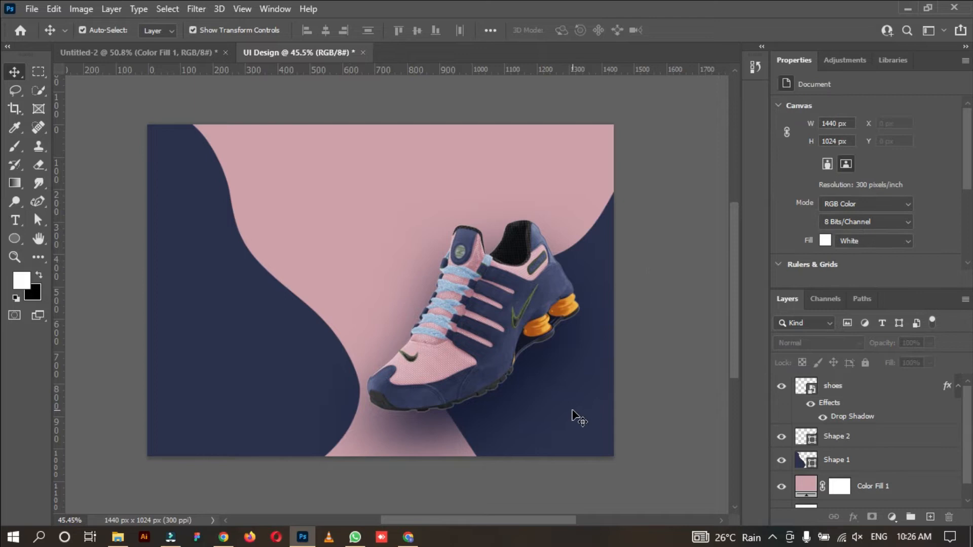
Apply the Sharpen filter to the shoe layer and deselect it.
click(492, 375)
click(188, 12)
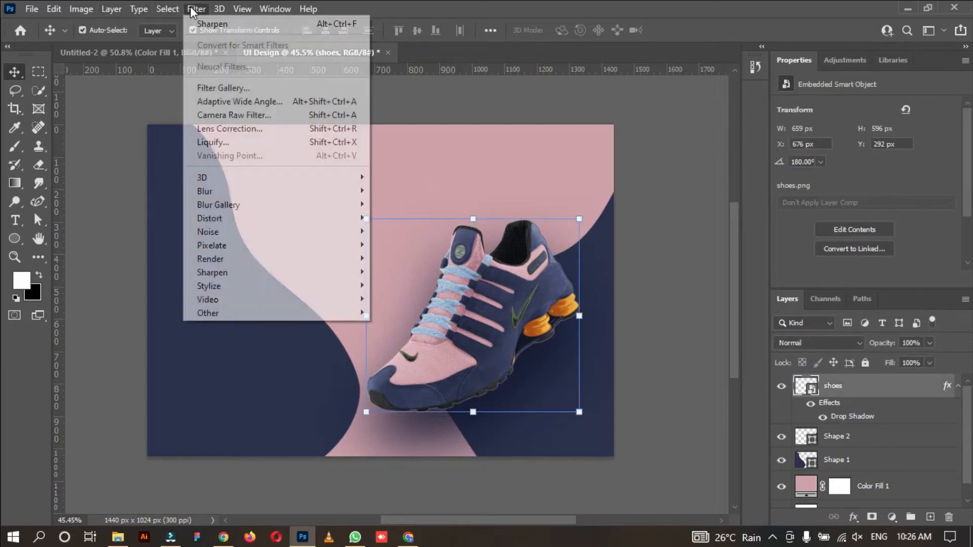
mouse_move(254, 274)
click(392, 284)
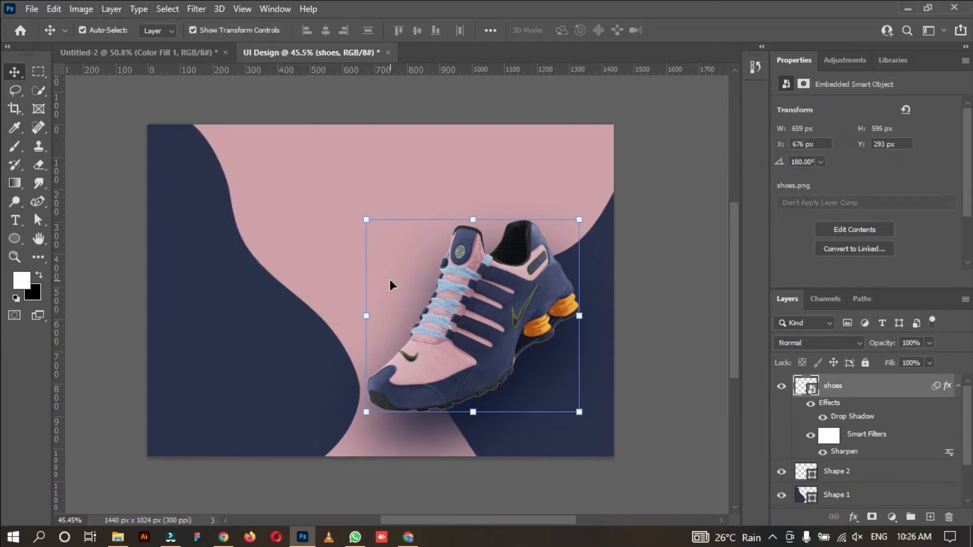
click(655, 284)
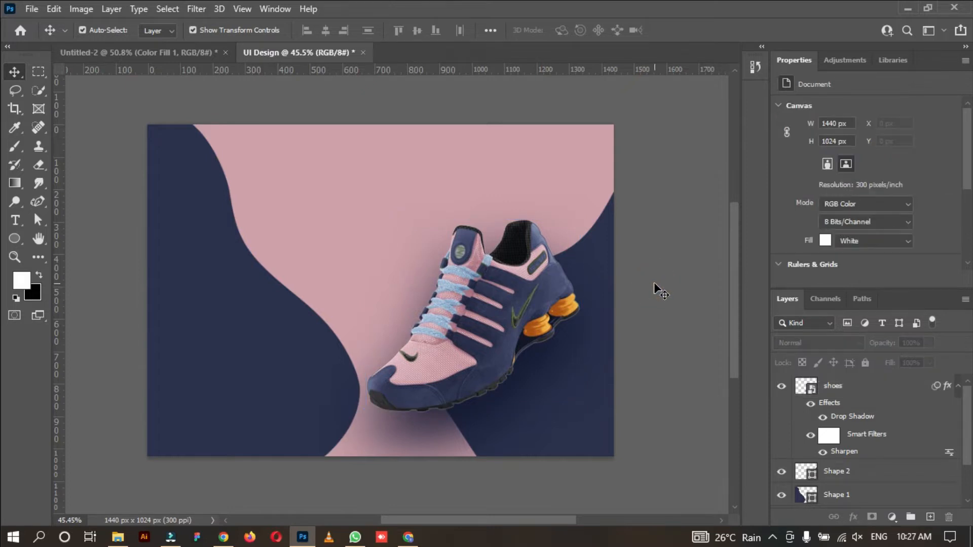
click(187, 390)
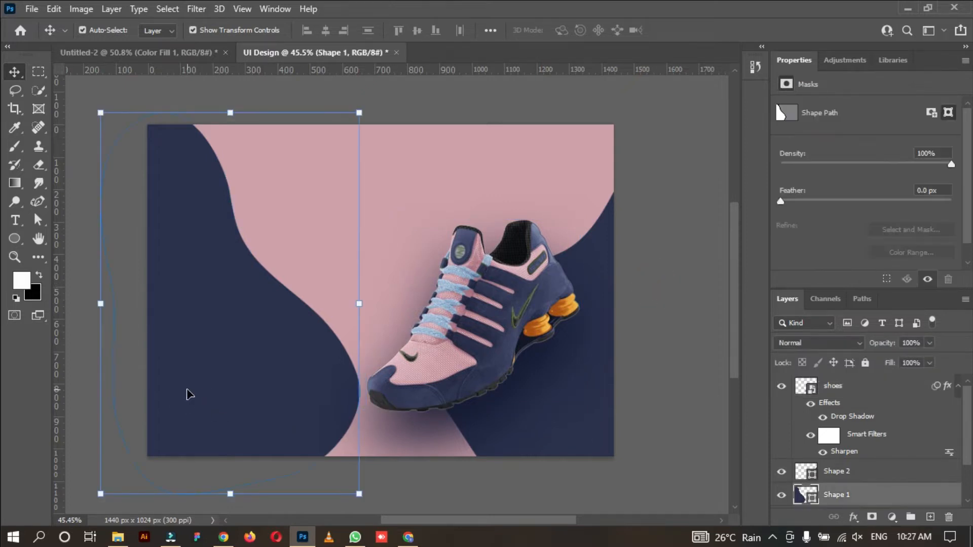
shift+click(579, 413)
click(622, 97)
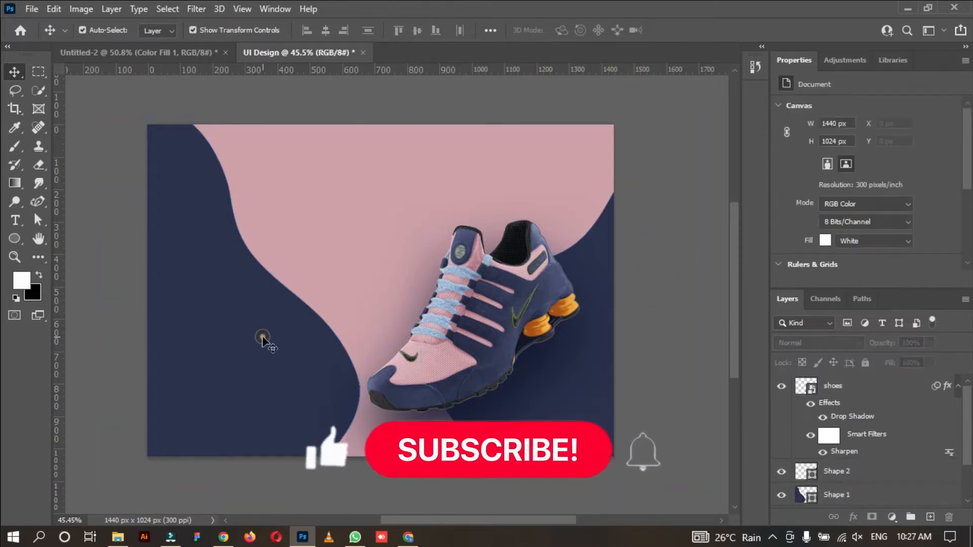
Add an inner shadow to the navy wavy shape on the canvas's left and set the shadow colour to 010302.
click(264, 339)
click(854, 517)
click(883, 434)
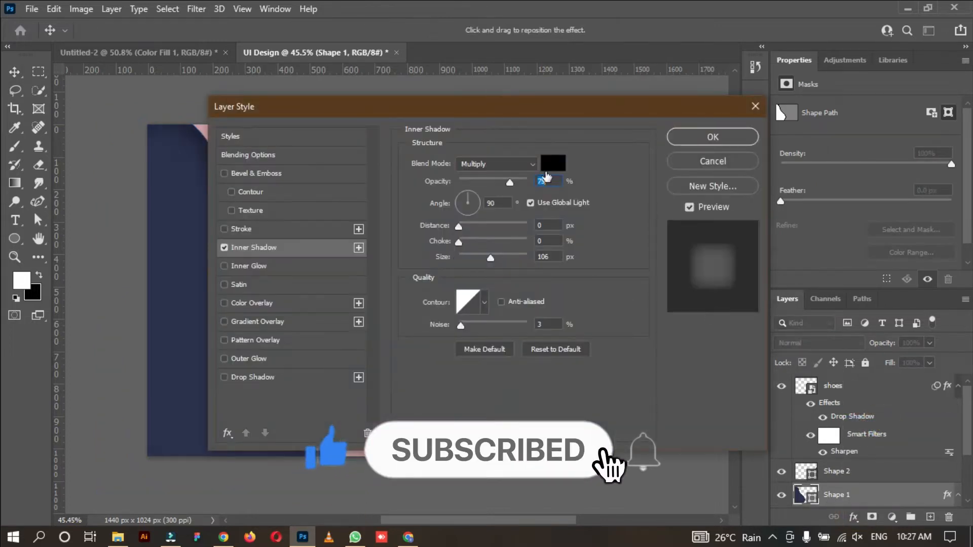
click(551, 164)
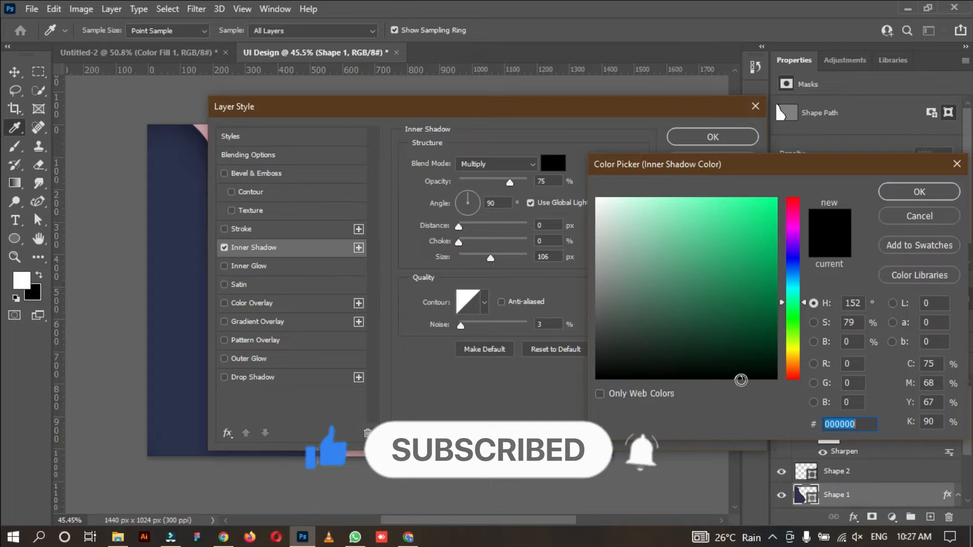
click(733, 377)
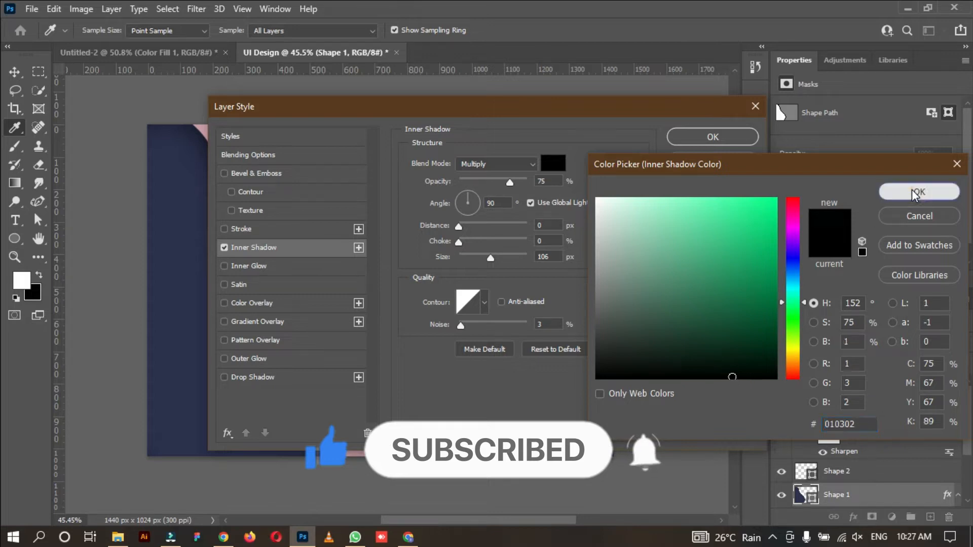
click(917, 192)
Apply Shape 1's inner shadow with 84% opacity and a size of 155 px.
drag(511, 182, 516, 183)
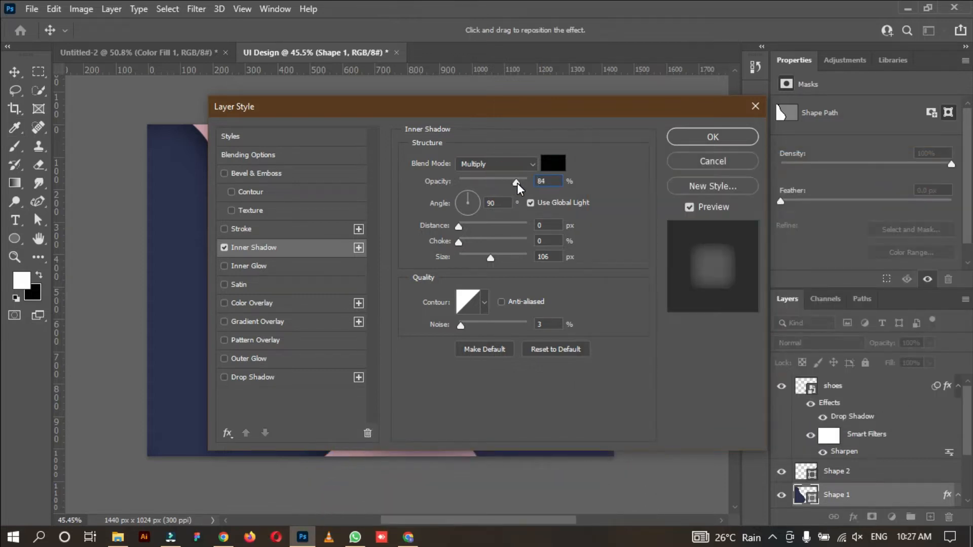
drag(491, 257, 494, 257)
drag(538, 111, 692, 98)
mouse_move(648, 247)
mouse_down()
mouse_move(679, 244)
mouse_move(658, 247)
mouse_up()
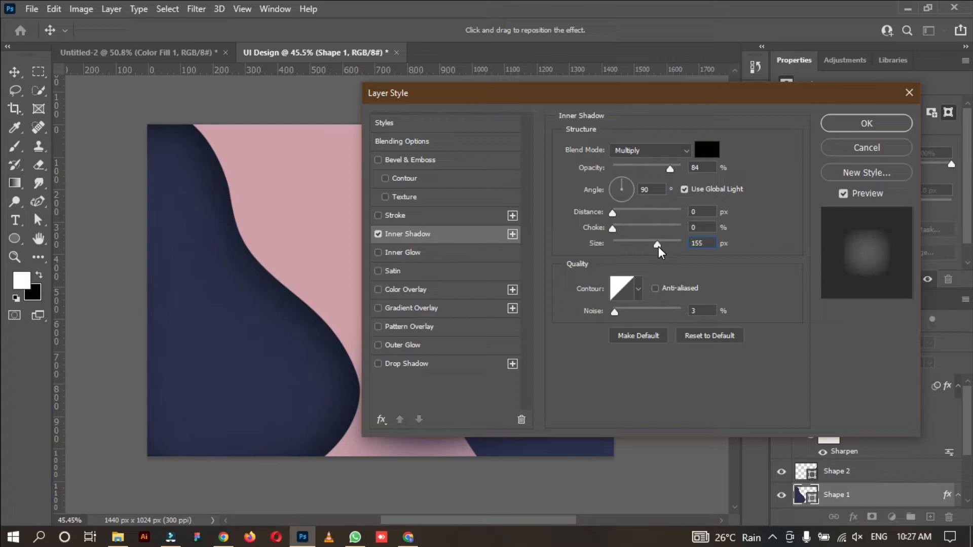
click(616, 311)
click(874, 125)
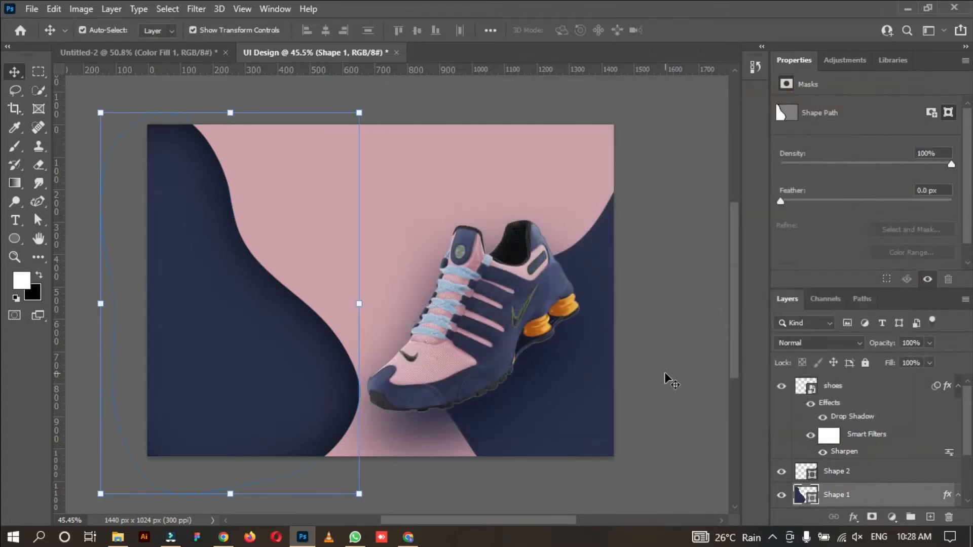
Copy Shape 1's layer style, paste it onto Shape 2 and deselect the layer.
right_click(849, 501)
click(705, 326)
click(844, 472)
right_click(844, 472)
click(695, 339)
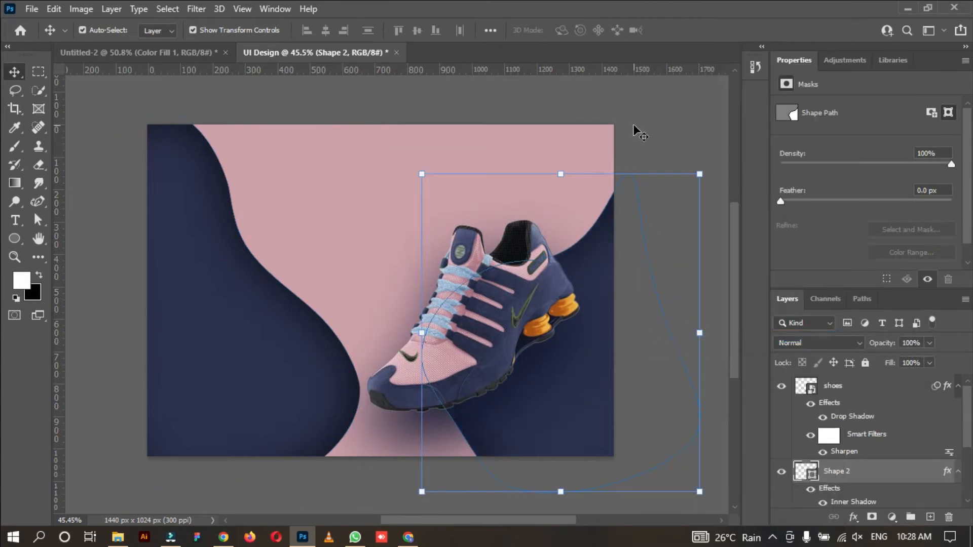
click(659, 125)
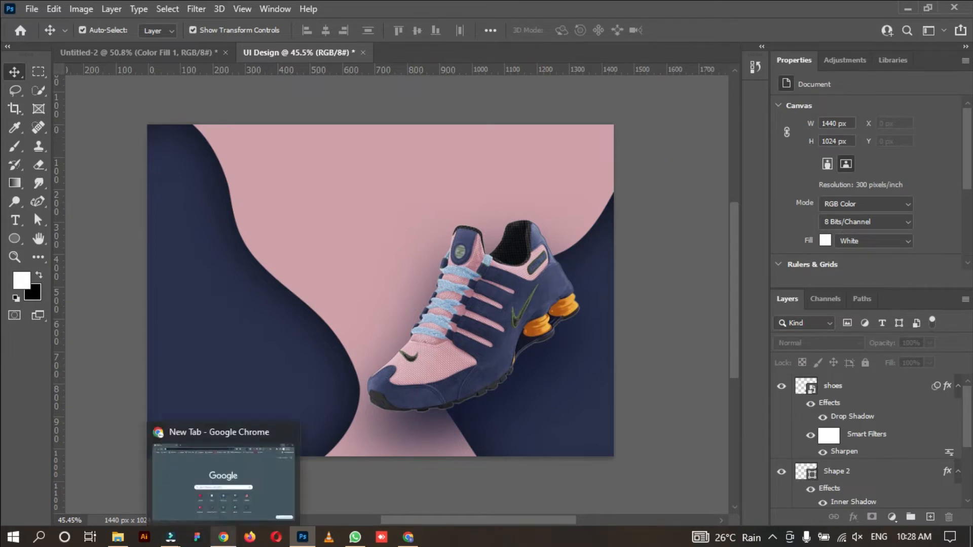
Copy the heading AIR FLEX from the content text file in the shoes folder and return to the Photoshop design.
click(117, 537)
double_click(467, 179)
drag(299, 71, 534, 101)
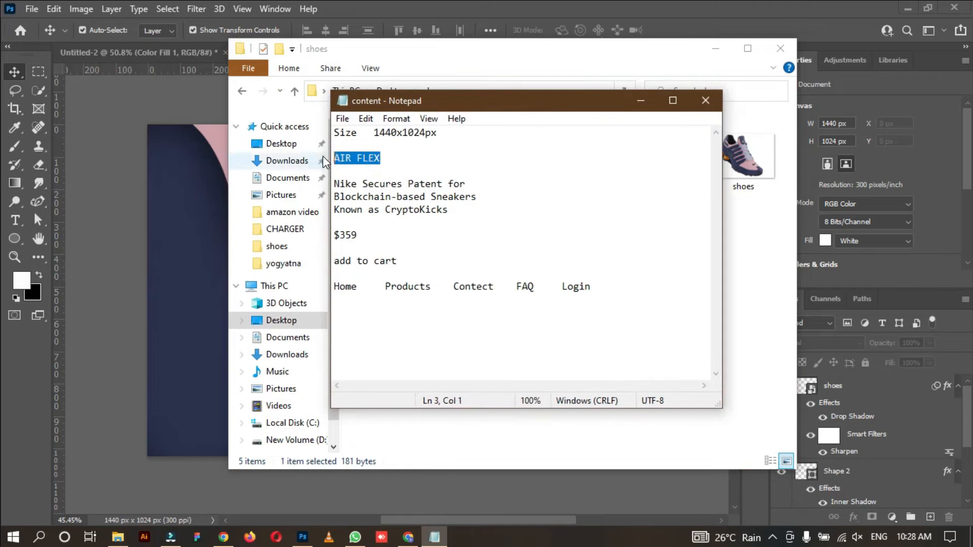
click(641, 100)
click(715, 48)
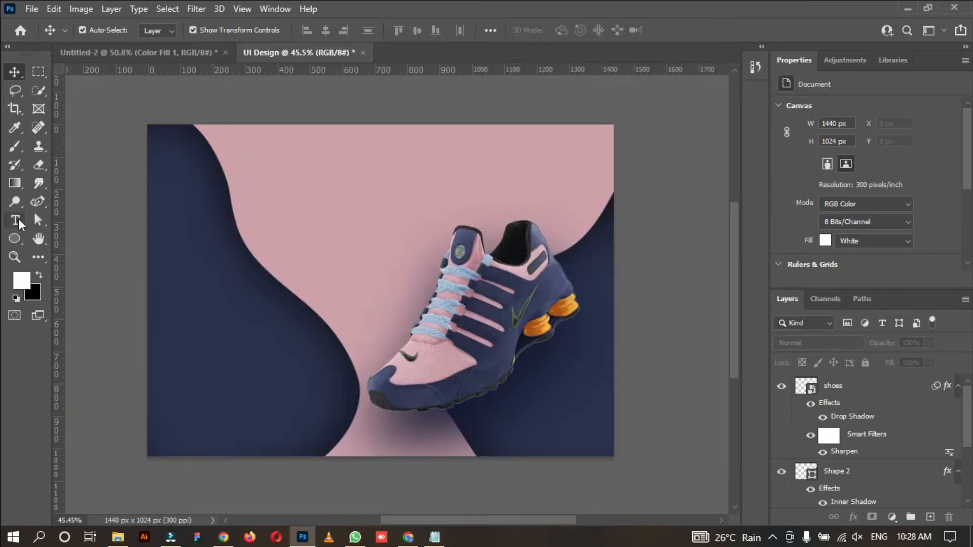
Place the copied text AIR FLEX as a new type layer on the upper part of the left navy shape.
click(22, 221)
click(195, 203)
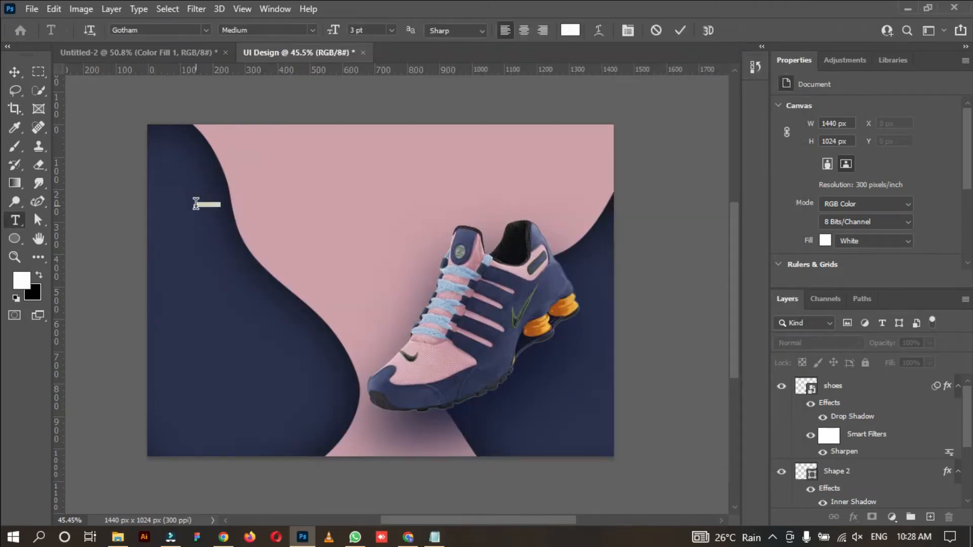
click(13, 74)
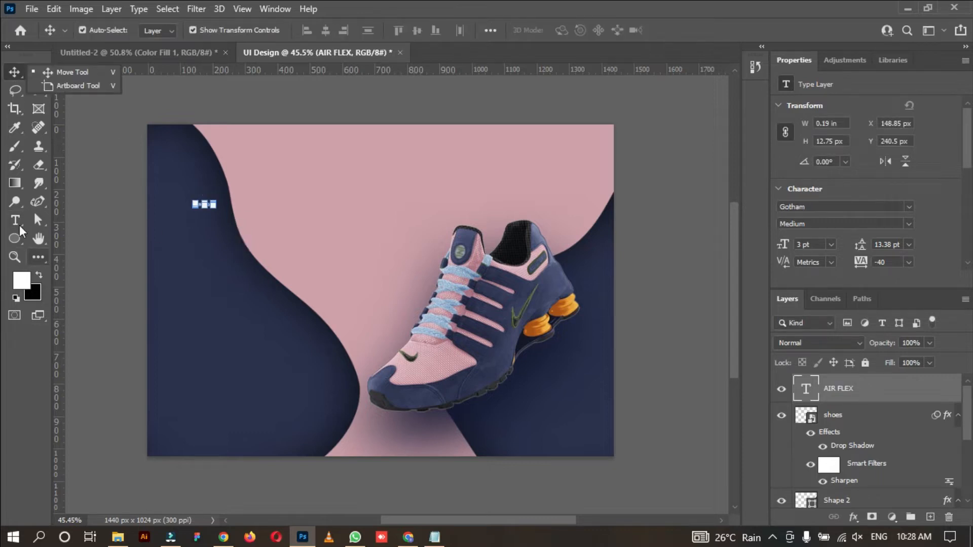
Format the AIR FLEX text as Franklin Gothic Heavy Italic at 47 pt.
click(19, 226)
click(908, 207)
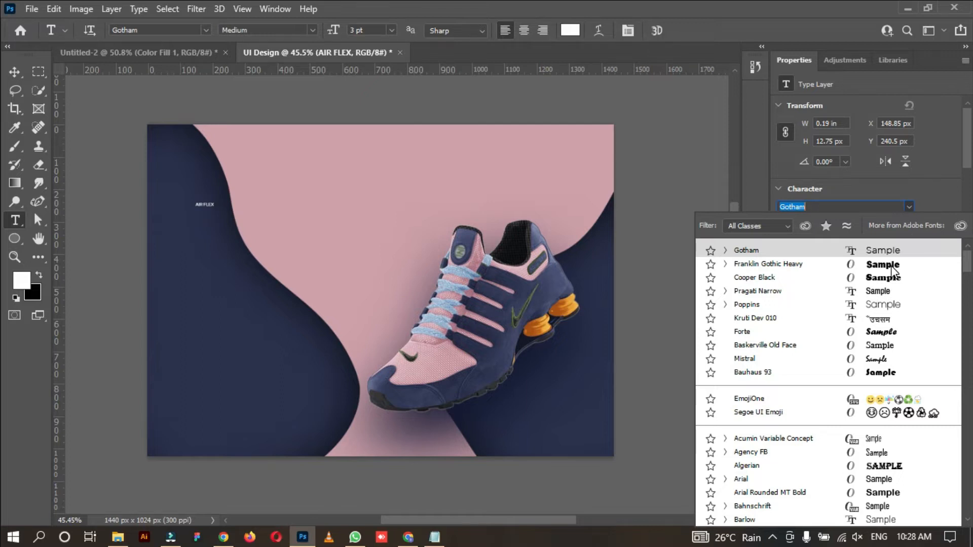
click(890, 266)
click(909, 223)
click(856, 253)
drag(798, 244, 808, 244)
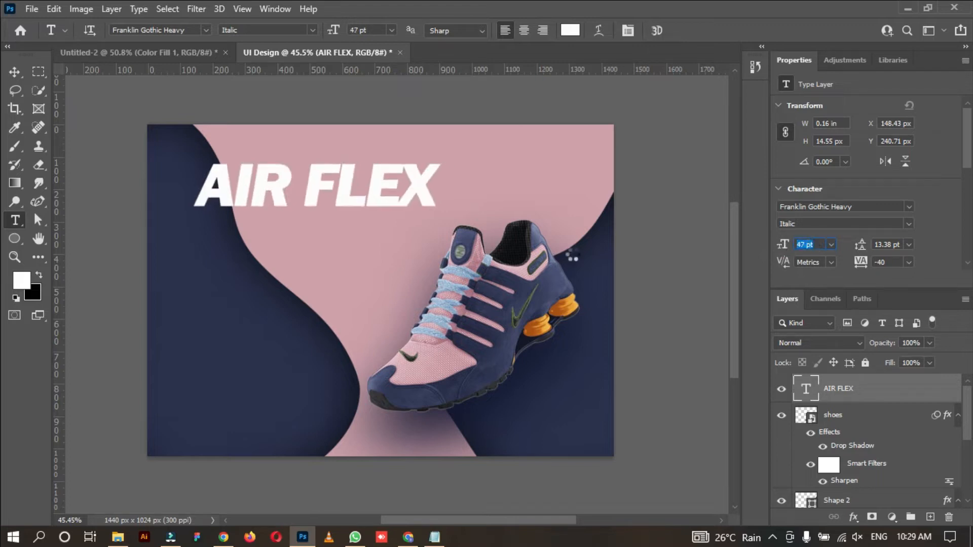
Move the AIR FLEX text to the canvas's upper right, at about X 650 px and Y -11 px.
click(13, 72)
drag(345, 196, 504, 165)
scroll(503, 165, up, 1)
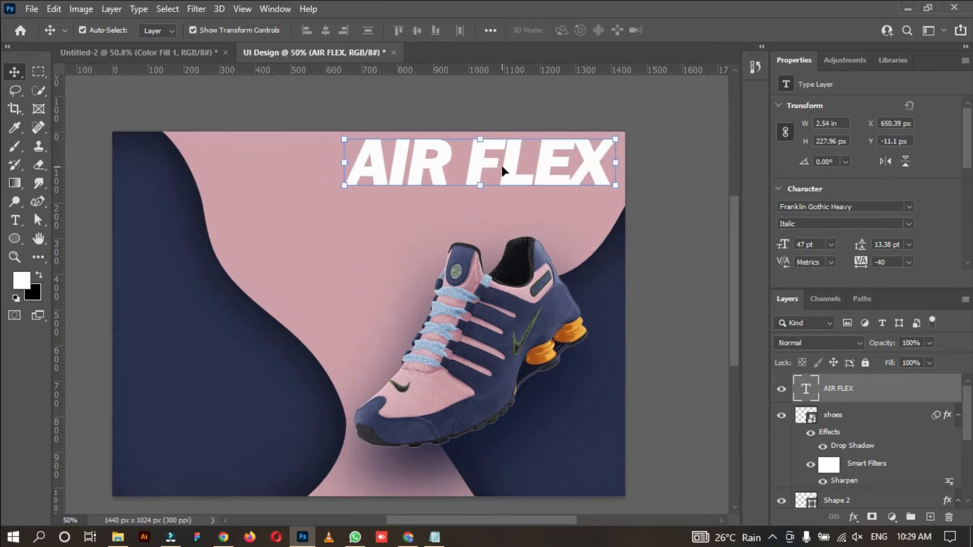
Add a white outside stroke to the AIR FLEX text and set the layer's fill to 0% for an outline look.
click(891, 518)
click(852, 519)
click(852, 519)
click(884, 416)
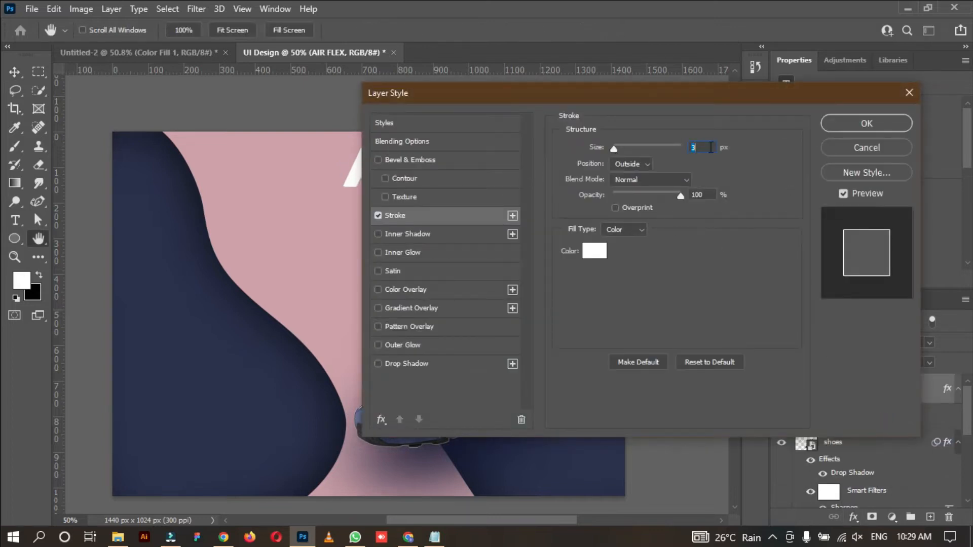
click(880, 123)
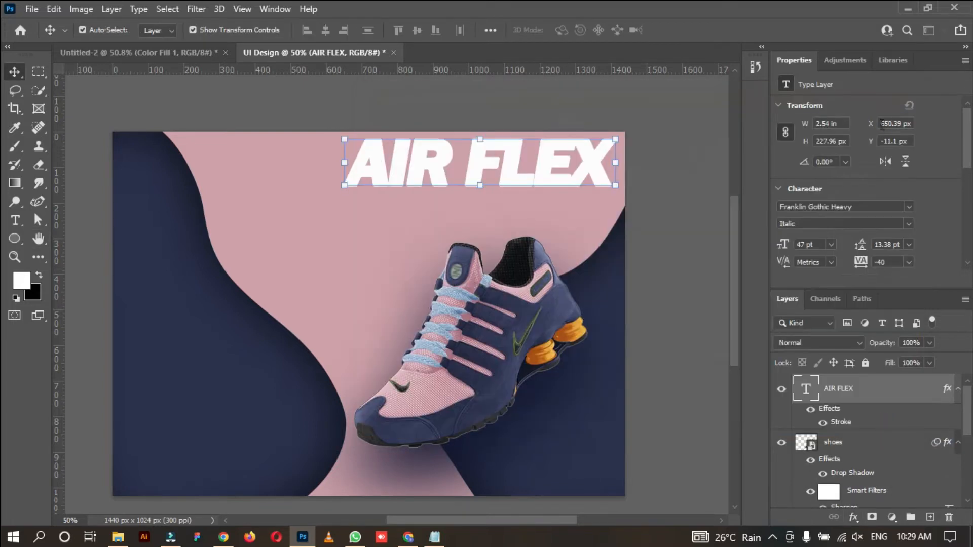
click(929, 364)
click(640, 229)
Duplicate the outlined AIR FLEX text and stack the two rows closely, with the upper row partly cut off by the canvas's upper edge.
drag(491, 165, 480, 198)
key(Up)
key(Up)
key(Up)
key(Up)
key(Up)
key(Up)
key(Up)
key(Up)
key(Up)
key(Up)
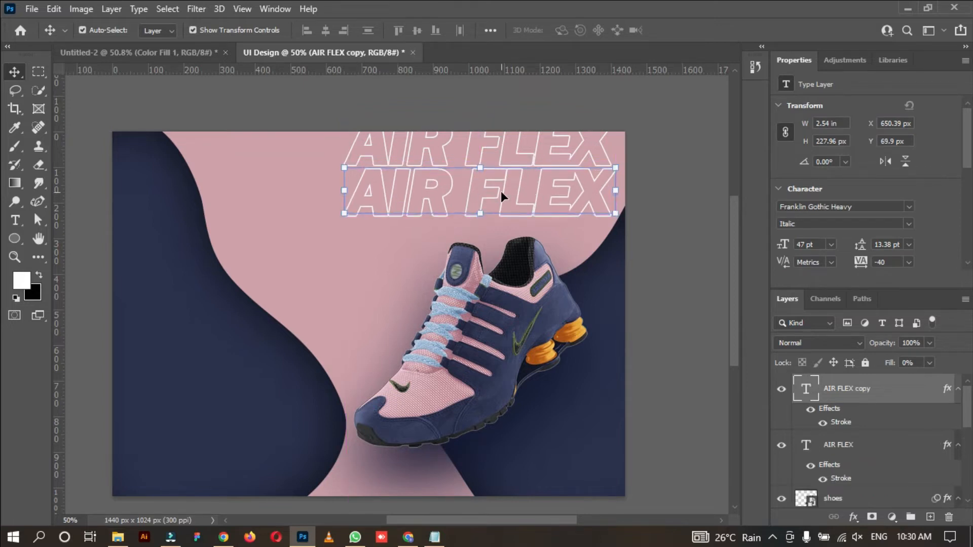
click(640, 230)
Duplicate the AIR FLEX rows downwards to make eight stacked rows reaching the canvas's lower edge.
drag(554, 199, 564, 377)
drag(561, 377, 532, 463)
scroll(542, 433, down, 2)
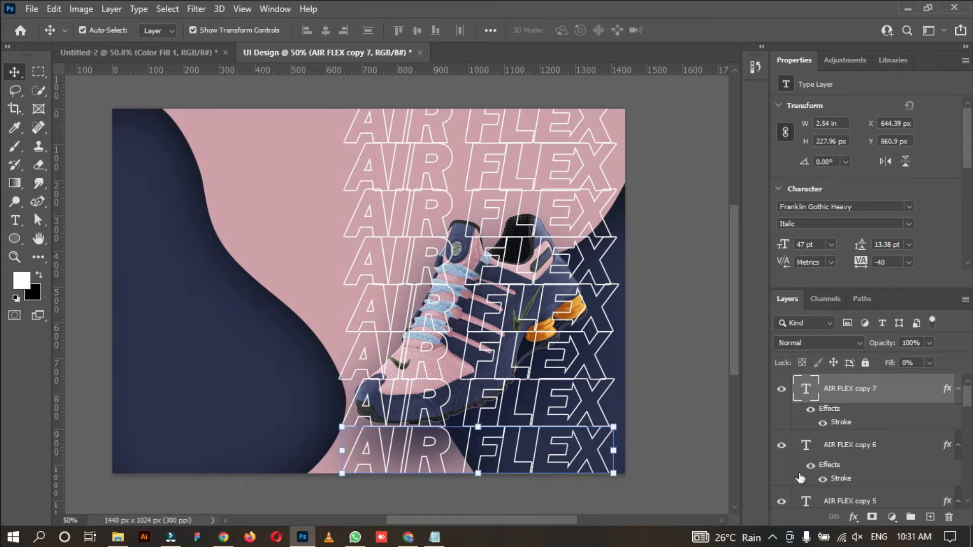
Select all eight AIR FLEX text layers and convert them to one smart object.
shift+click(860, 448)
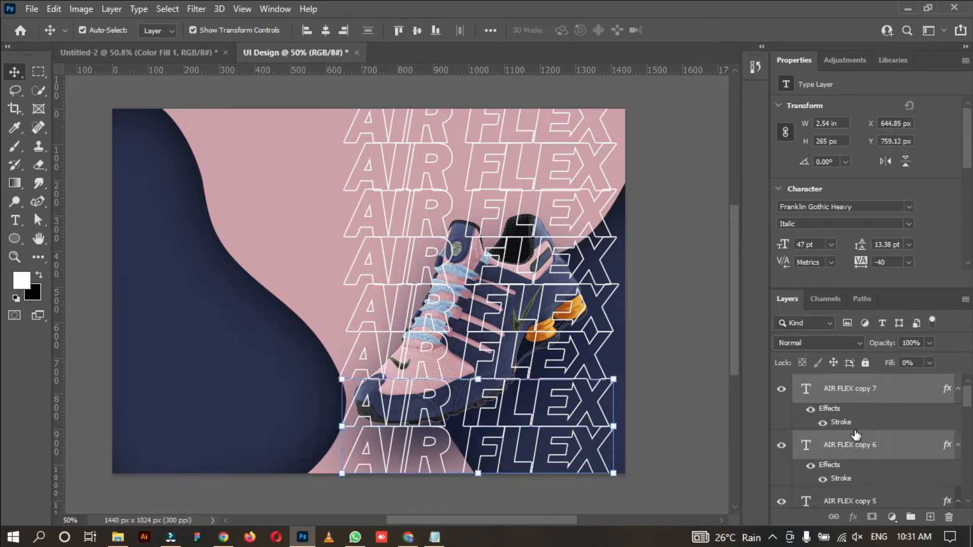
shift+click(843, 503)
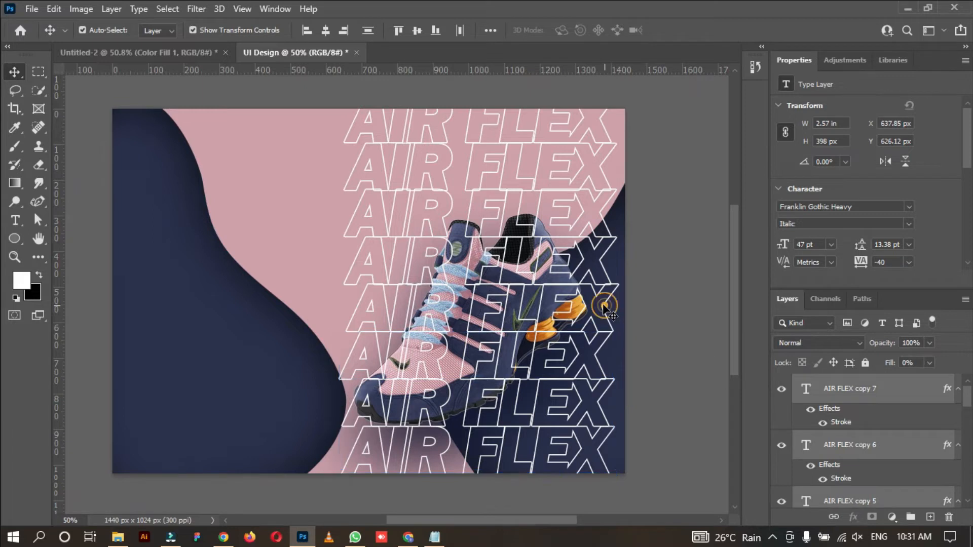
shift+click(602, 127)
right_click(867, 387)
click(703, 186)
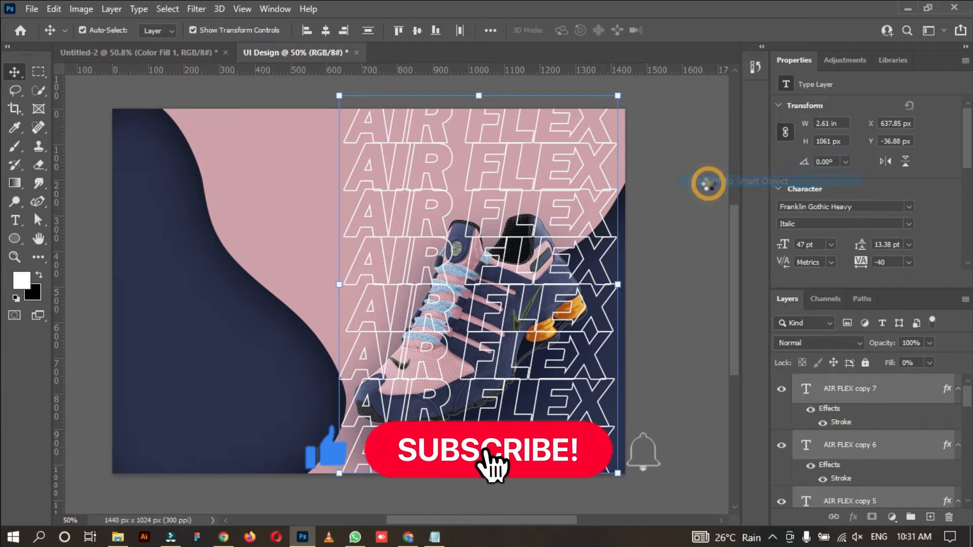
Move the AIR FLEX smart object directly below the shoes layer and deselect it.
drag(851, 385, 852, 488)
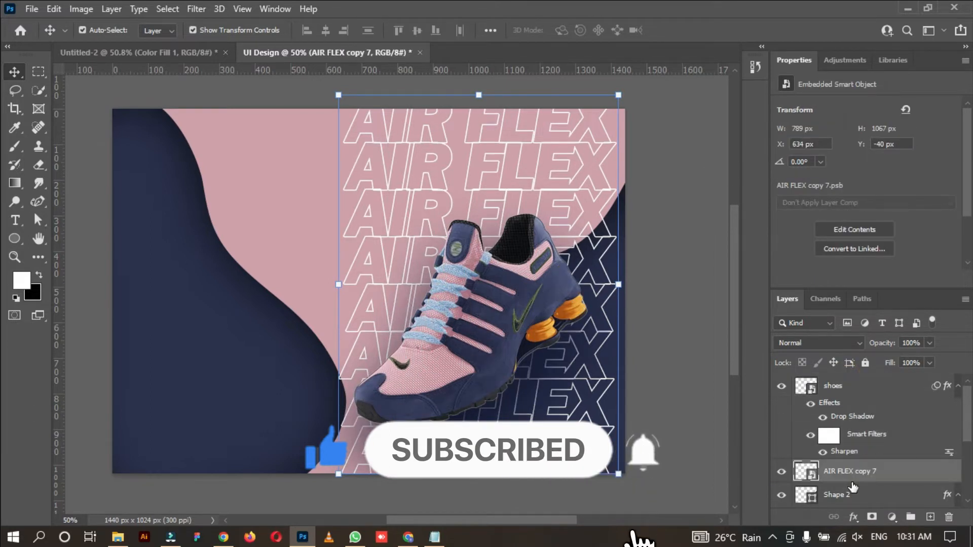
click(664, 266)
scroll(699, 304, down, 1)
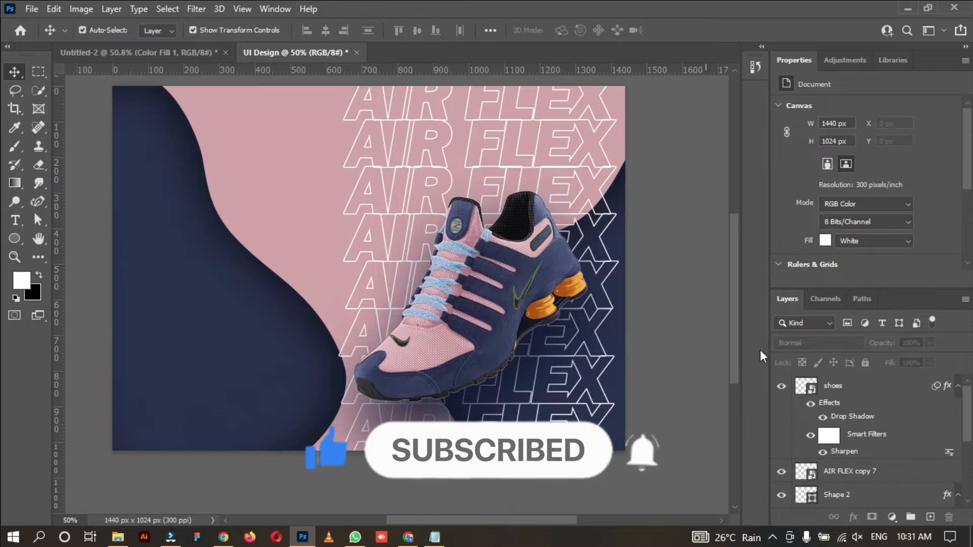
Add a layer mask to the AIR FLEX smart object and activate the Brush tool on the mask.
scroll(901, 446, down, 3)
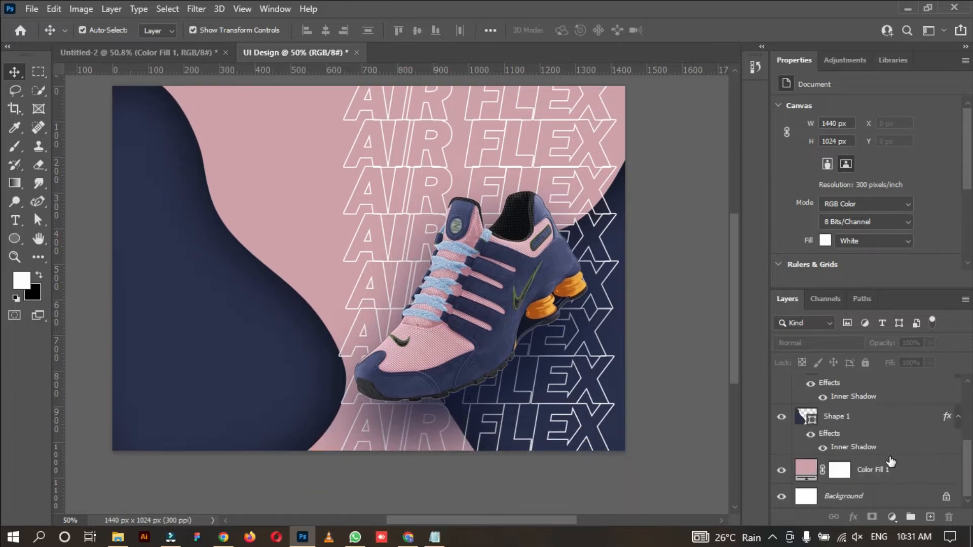
scroll(891, 461, up, 3)
click(586, 163)
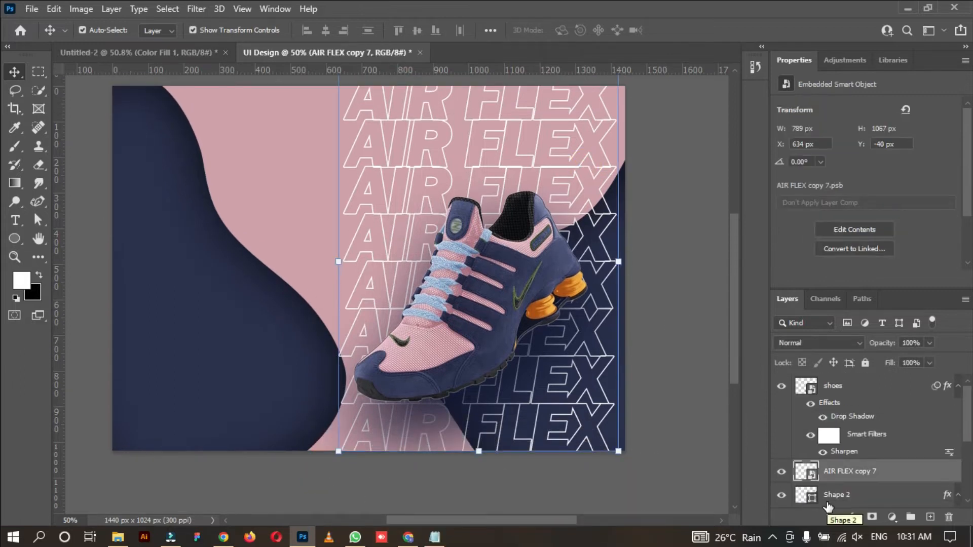
click(871, 516)
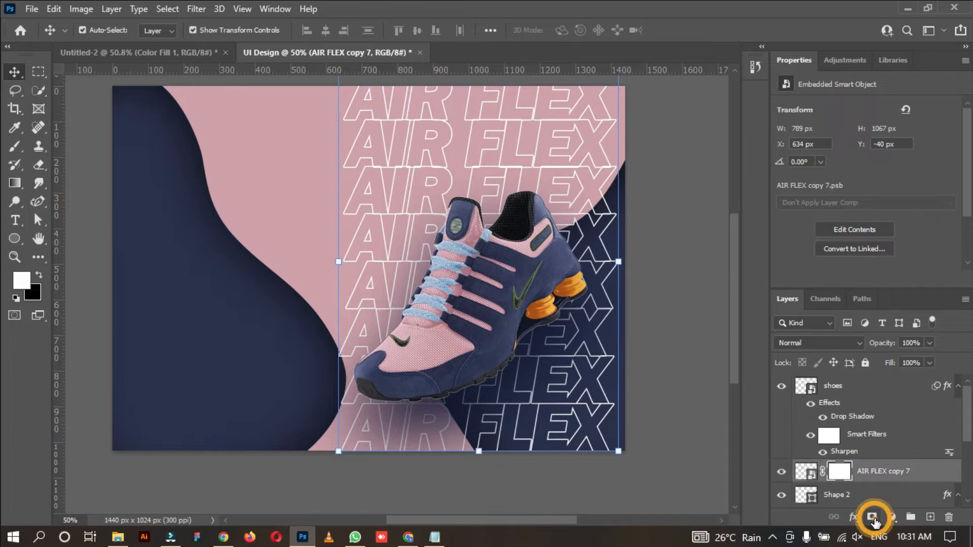
click(805, 476)
click(837, 476)
click(15, 146)
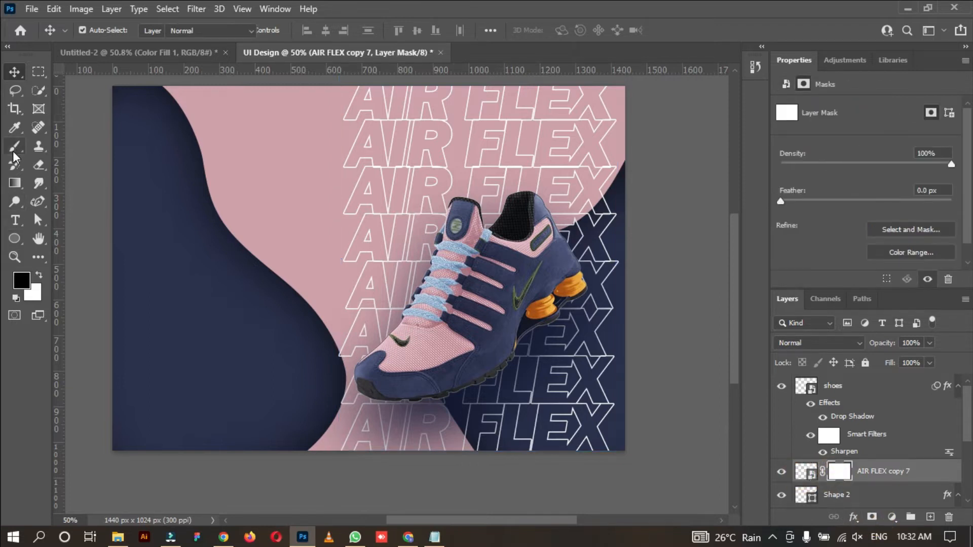
Fade out the uppermost AIR FLEX rows by painting the mask with a large soft black brush.
scroll(319, 291, down, 5)
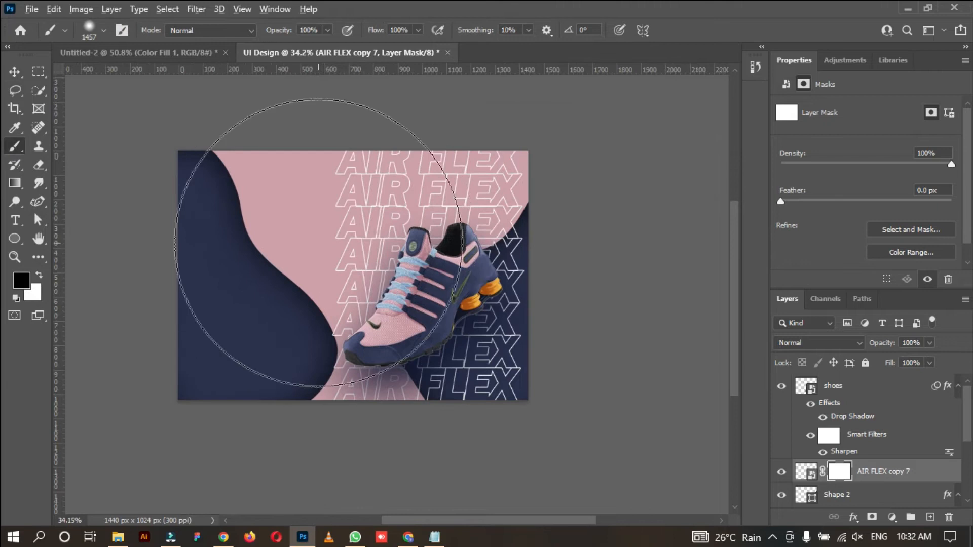
scroll(337, 206, up, 2)
click(324, 155)
click(413, 139)
click(512, 139)
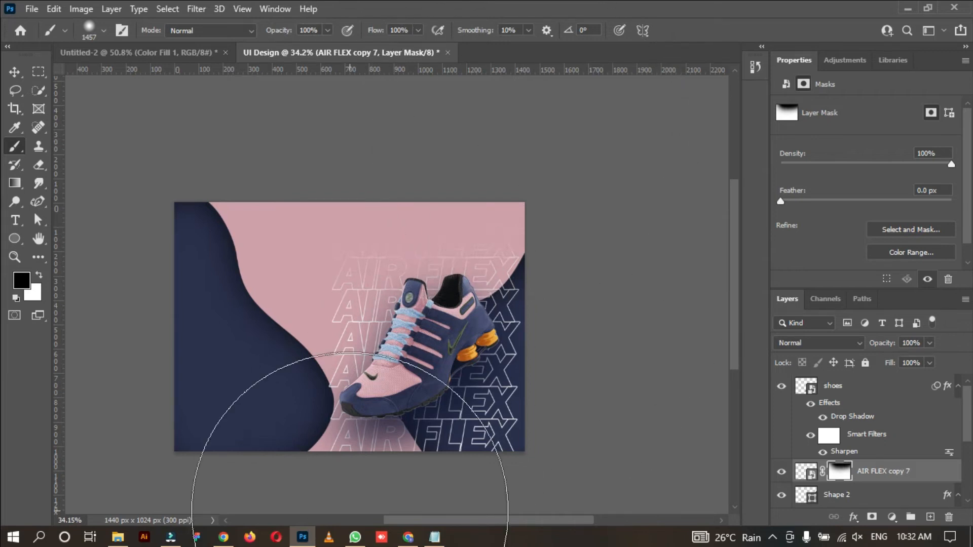
Try to fade out the lowest AIR FLEX rows by painting black along the mask's lower edge.
scroll(319, 436, down, 5)
click(436, 445)
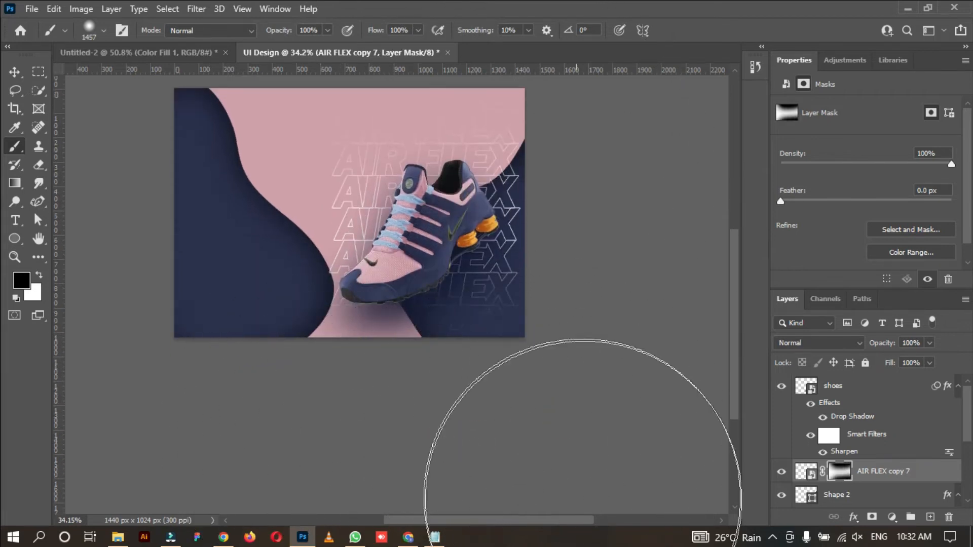
scroll(633, 436, up, 2)
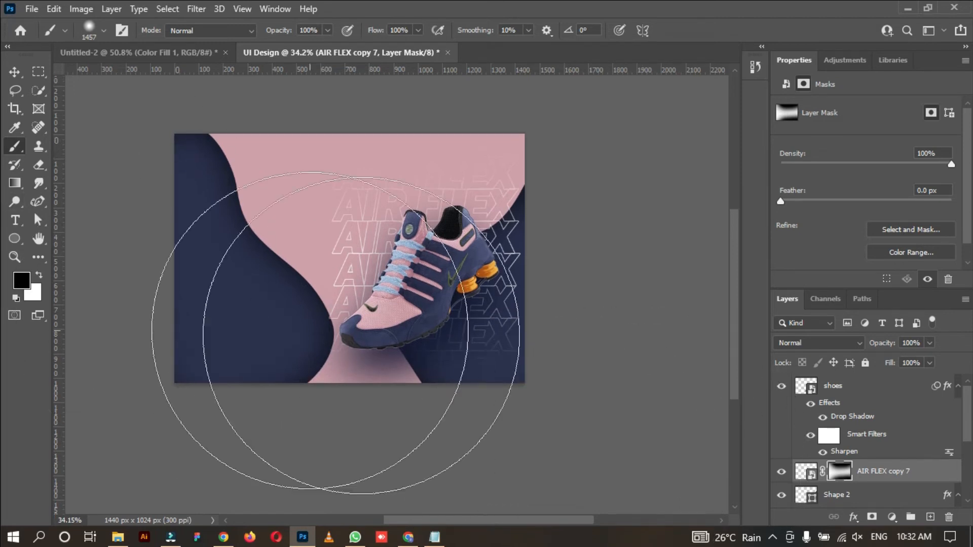
Undo the fade on the lower AIR FLEX rows and the mask stroke before it.
key(ctrl+z)
key(ctrl+z)
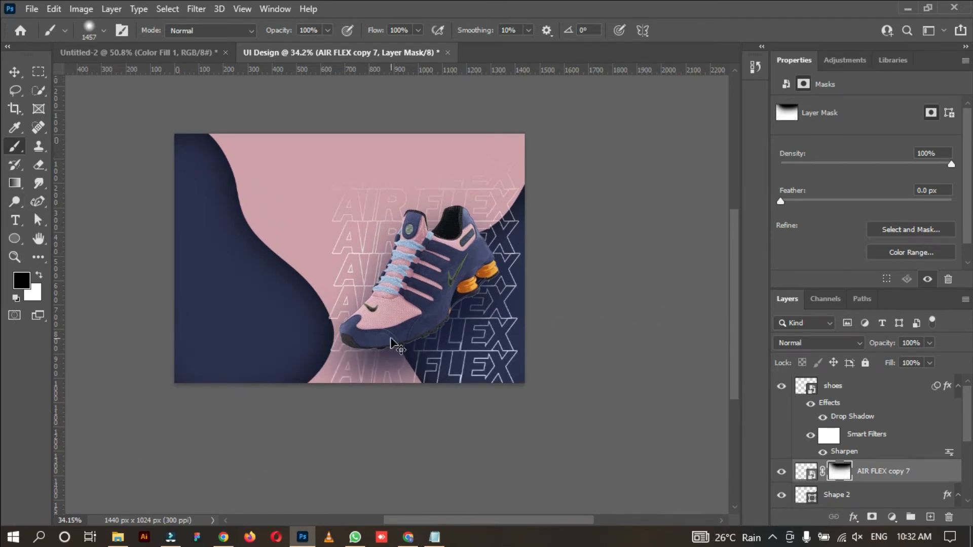
key(ctrl+z)
Repaint the mask with one black stroke above the canvas to fade the upper AIR FLEX rows more gently.
scroll(413, 391, up, 6)
mouse_move(351, 180)
mouse_down()
mouse_move(326, 141)
mouse_move(430, 147)
mouse_move(515, 181)
mouse_up()
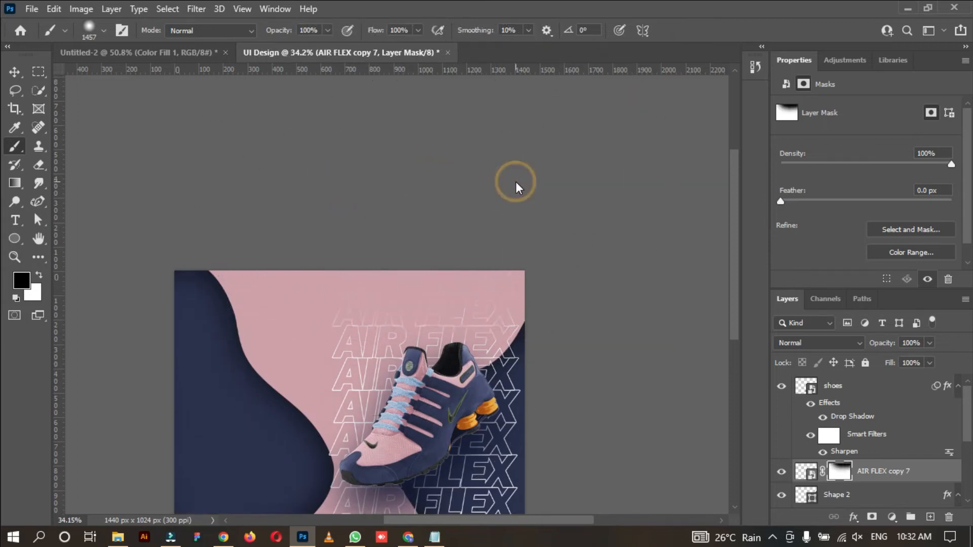
scroll(404, 234, down, 8)
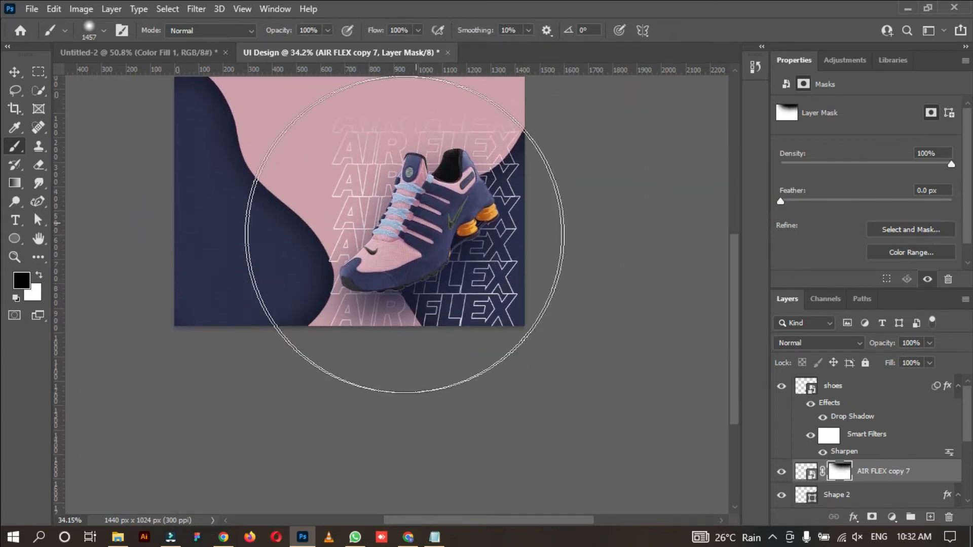
Fade out the lowest AIR FLEX rows by painting one black stroke on the mask along the canvas's lower edge.
scroll(404, 235, down, 2)
drag(304, 374, 515, 393)
click(587, 337)
scroll(152, 355, up, 2)
click(14, 71)
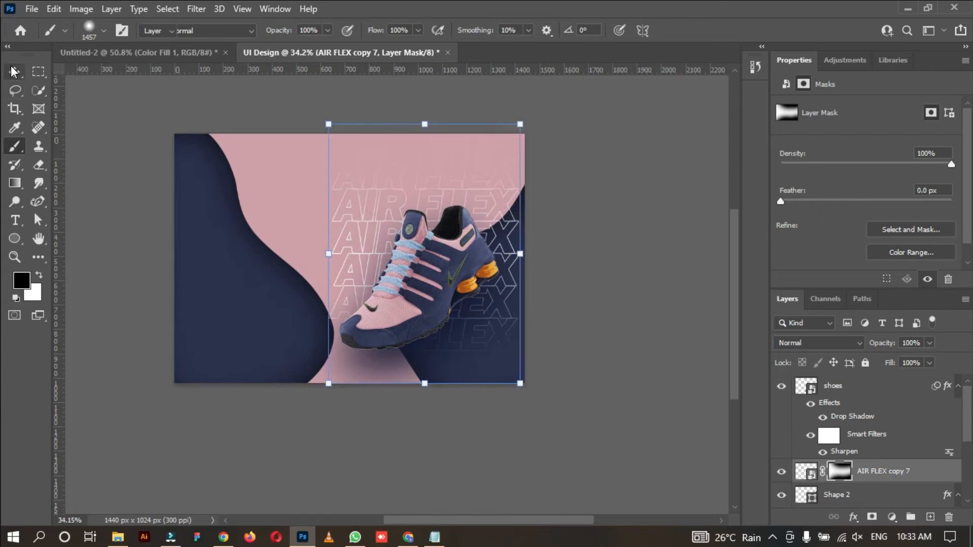
click(649, 244)
key(x)
scroll(181, 246, up, 1)
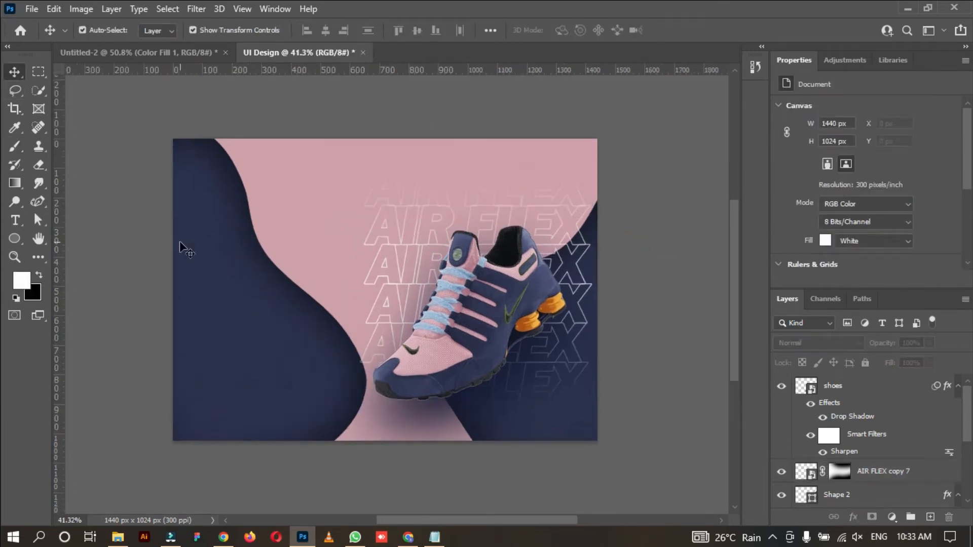
scroll(372, 223, up, 2)
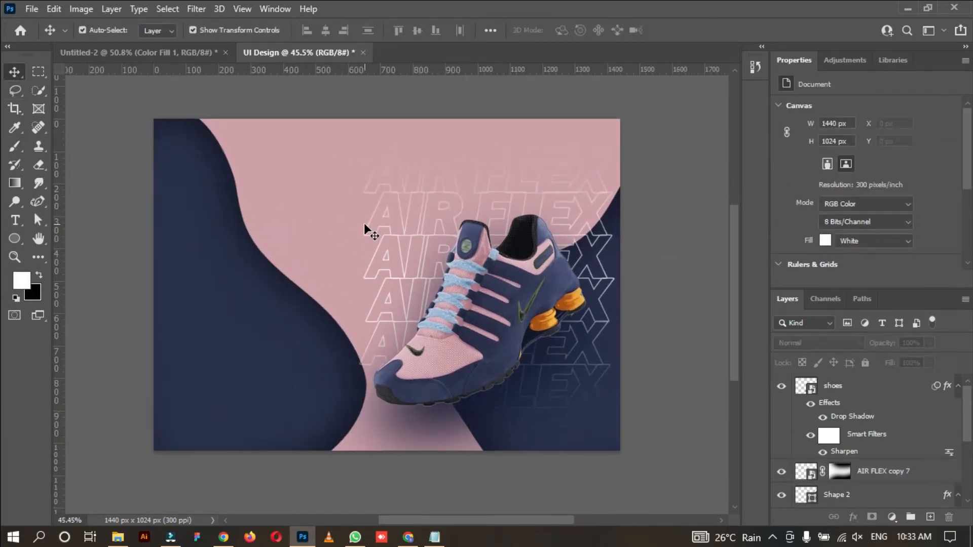
scroll(361, 226, up, 1)
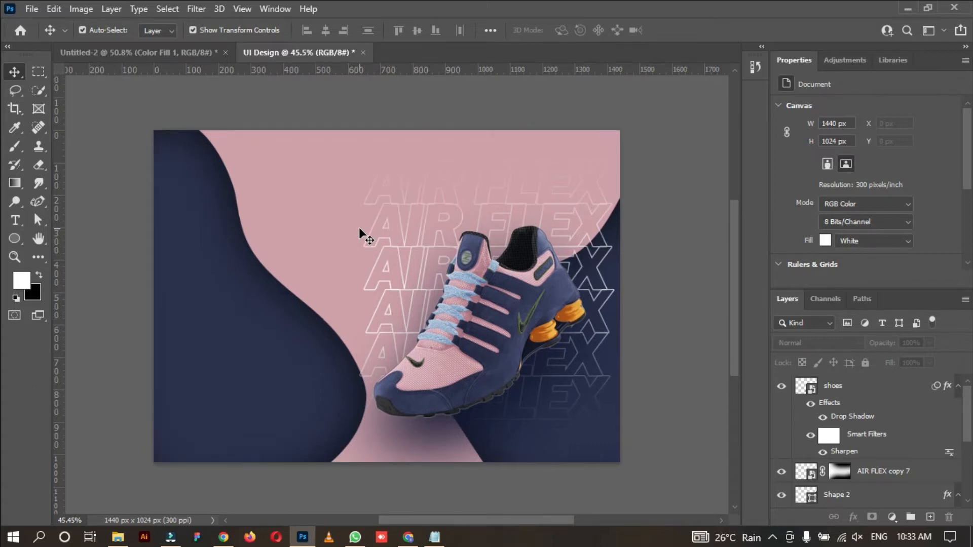
Copy the navigation line from Home to Login out of the content note in Notepad, and return to the design.
click(117, 538)
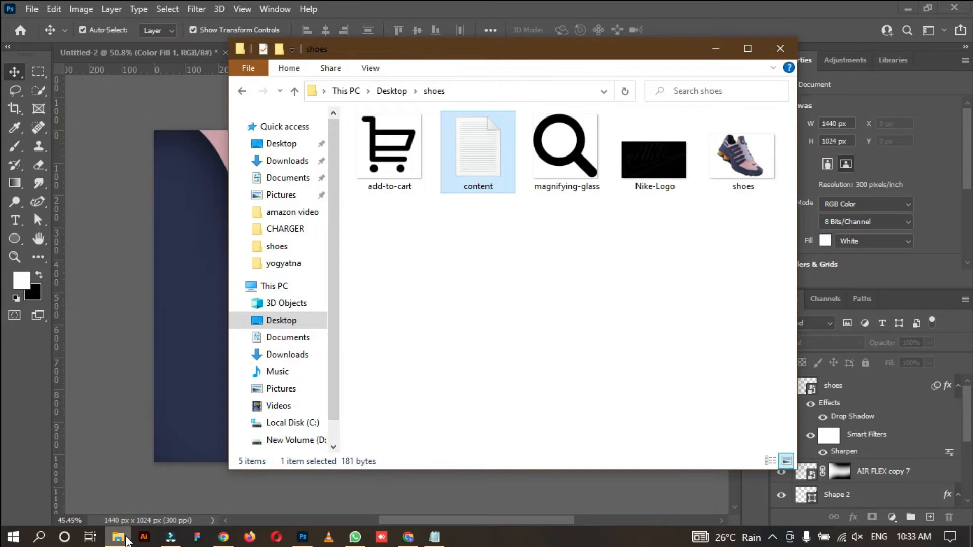
click(434, 537)
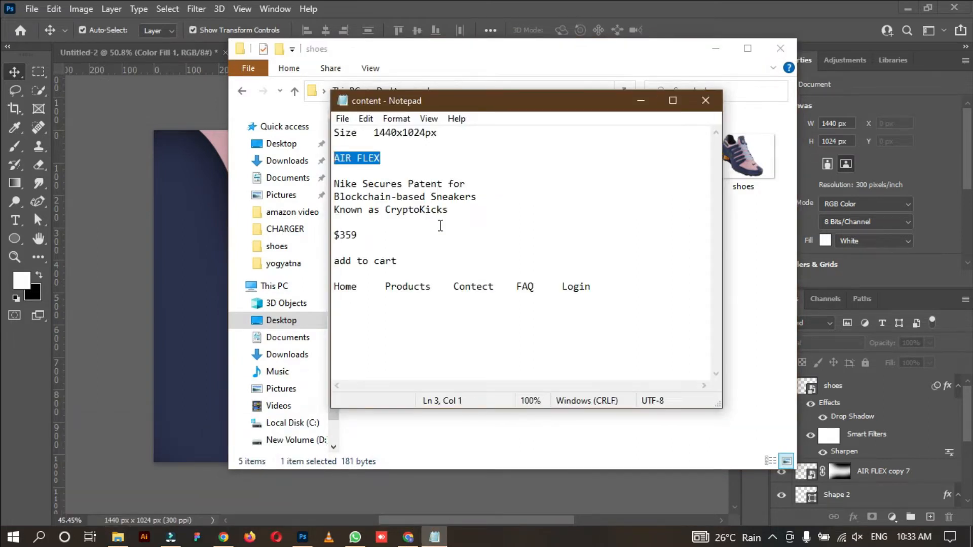
drag(590, 289, 346, 291)
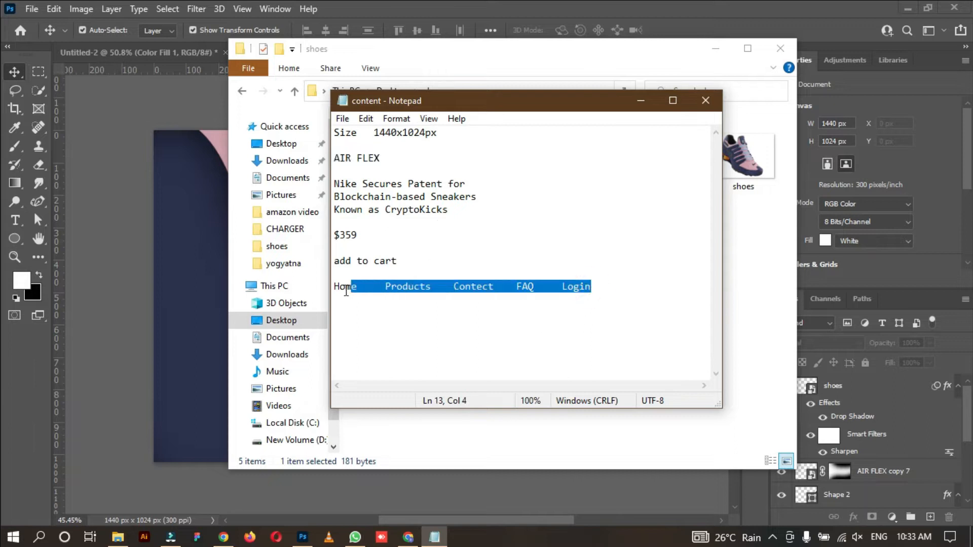
click(640, 100)
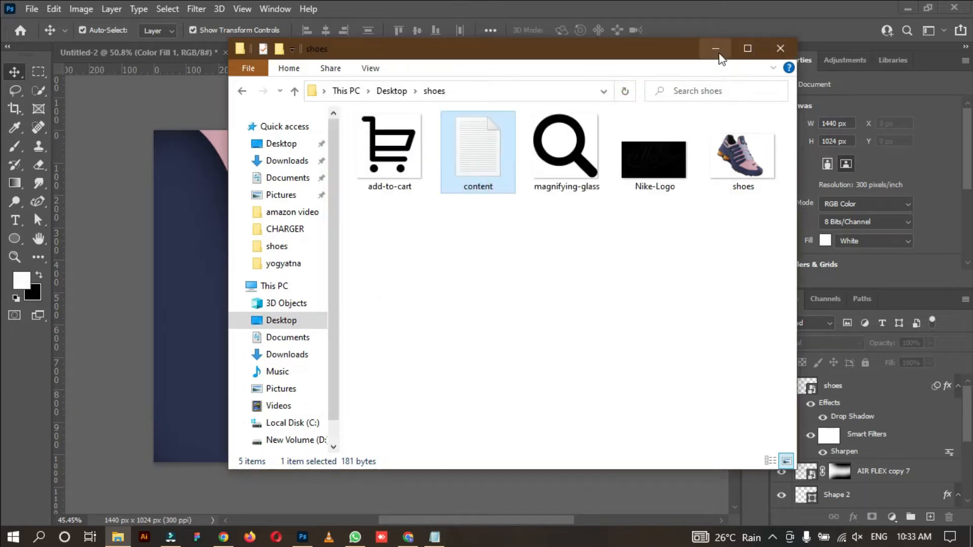
click(715, 48)
Add the copied Home, Products, Contect, FAQ, Login line as a text layer near the page's upper edge at 8 pt.
right_click(15, 219)
click(70, 222)
click(200, 170)
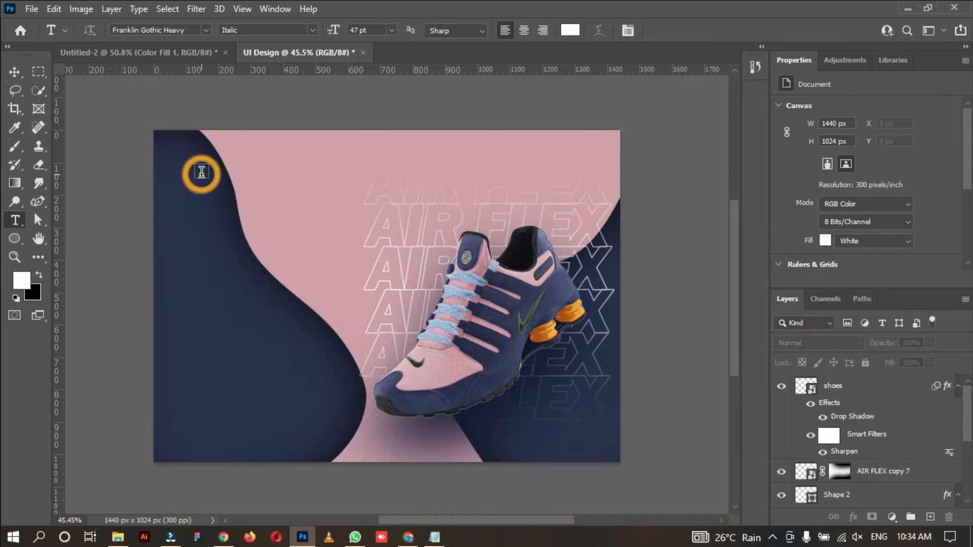
key(ctrl+v)
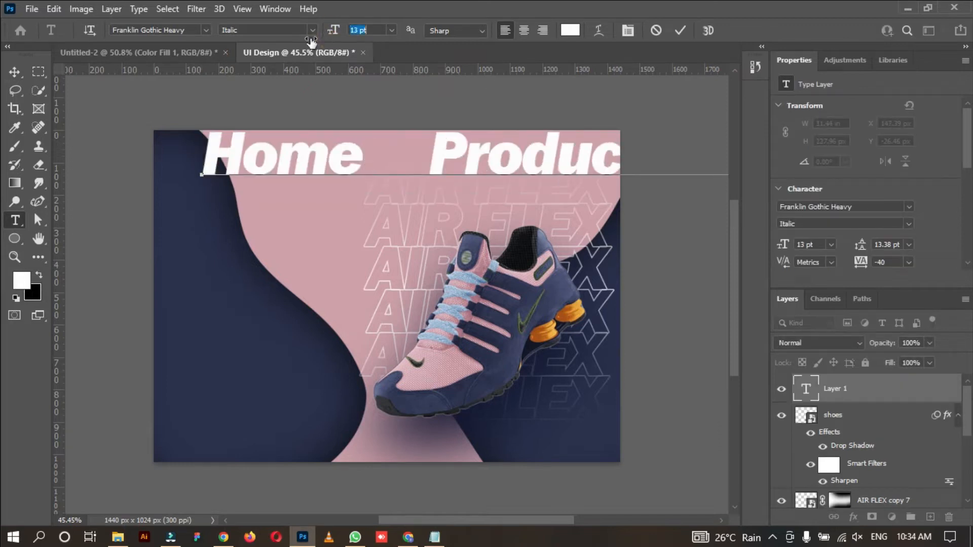
key(ctrl+a)
drag(335, 28, 307, 36)
click(12, 73)
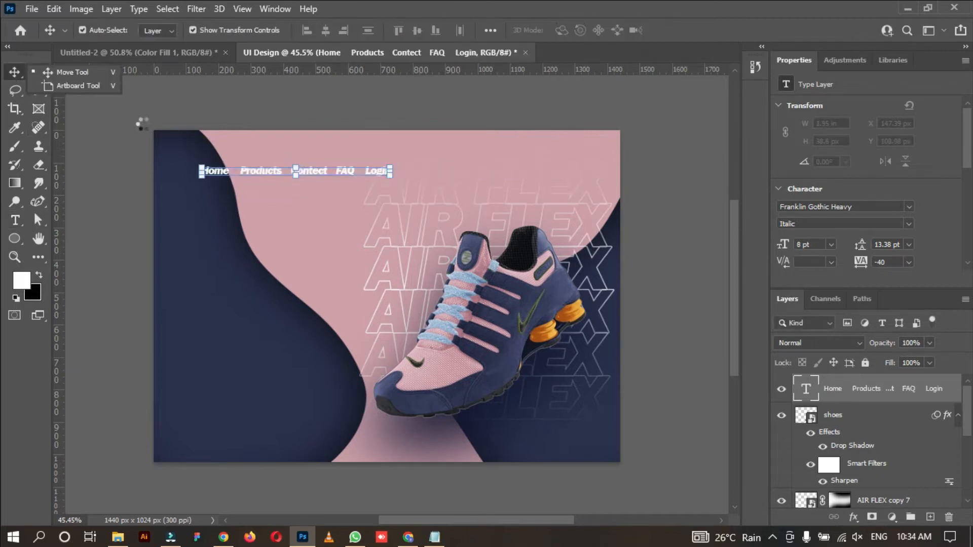
Move the navigation text above the AIR FLEX rows, to about X 677 px and Y 52 px.
drag(312, 173, 513, 151)
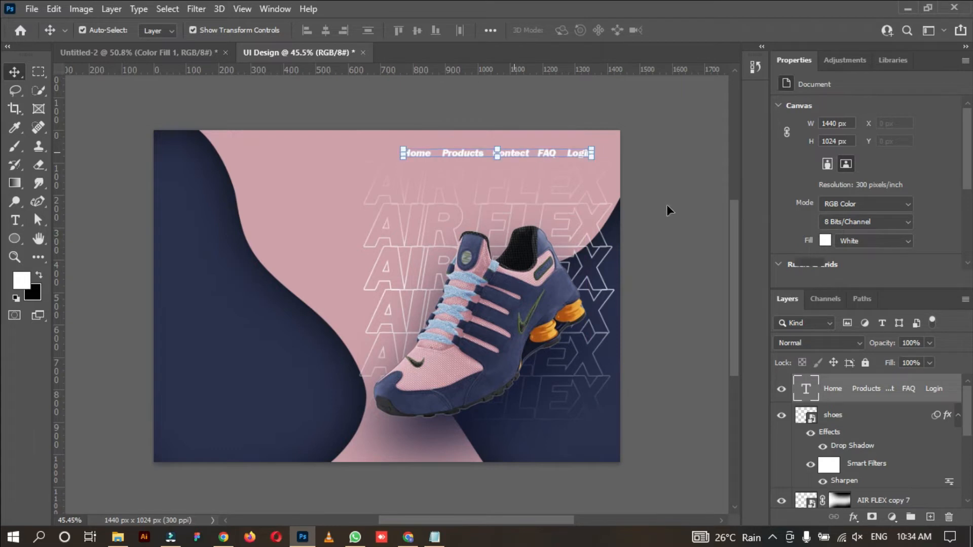
key(Left)
key(Left)
key(Left)
key(Left)
key(Left)
key(Left)
key(Left)
key(Left)
key(Left)
key(Left)
key(Left)
key(Left)
key(Left)
key(Left)
key(Left)
key(Left)
key(Left)
key(Left)
key(Left)
key(Left)
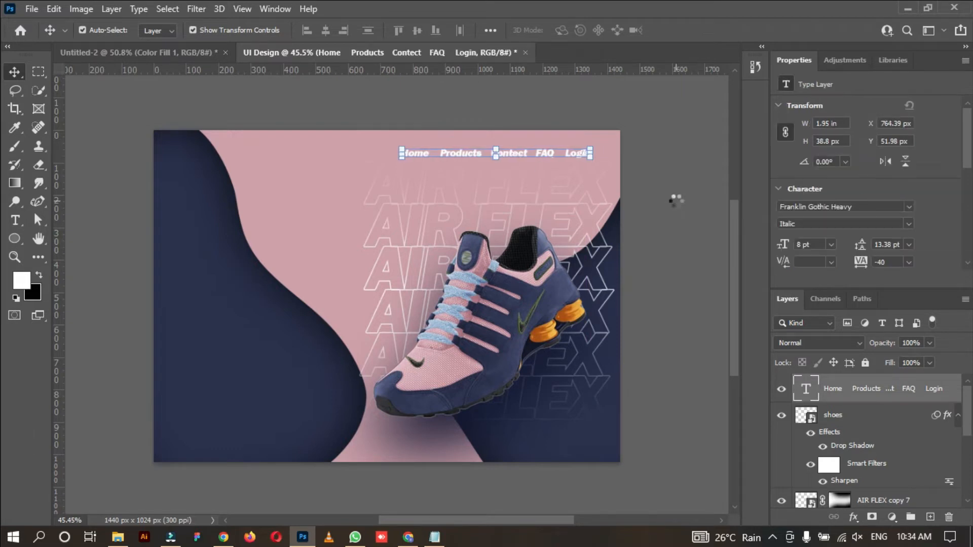
key(Left)
key(Left)
key(Left)
key(Left)
key(Left)
key(Left)
key(Left)
key(Left)
key(Left)
key(Left)
key(Left)
key(Left)
key(Left)
key(Left)
key(Left)
key(Left)
key(Left)
key(Left)
key(Left)
key(Left)
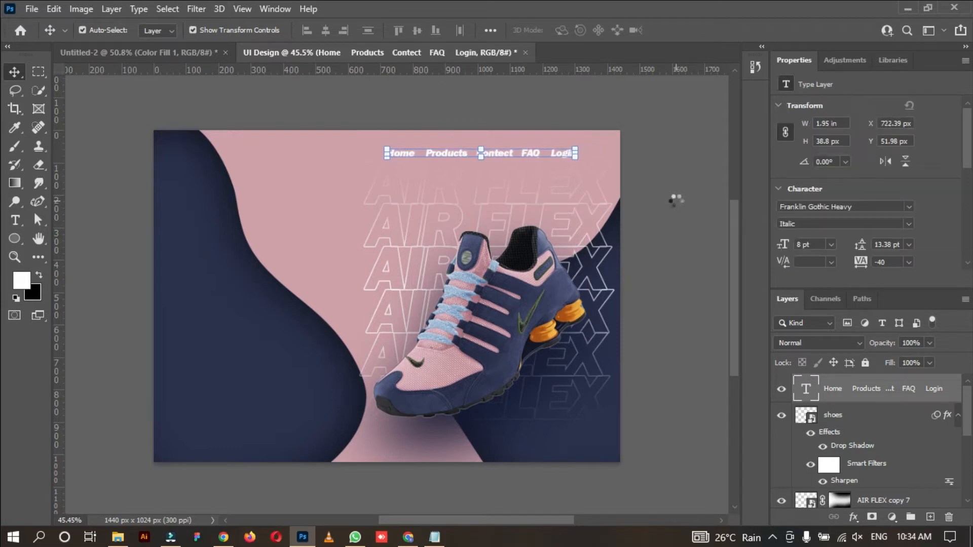
key(Left)
key(Left)
key(Left)
key(Left)
key(Left)
key(Left)
key(Left)
key(Left)
key(Left)
key(Left)
key(Left)
key(Left)
key(Left)
key(Left)
key(Left)
key(Left)
key(Left)
key(Left)
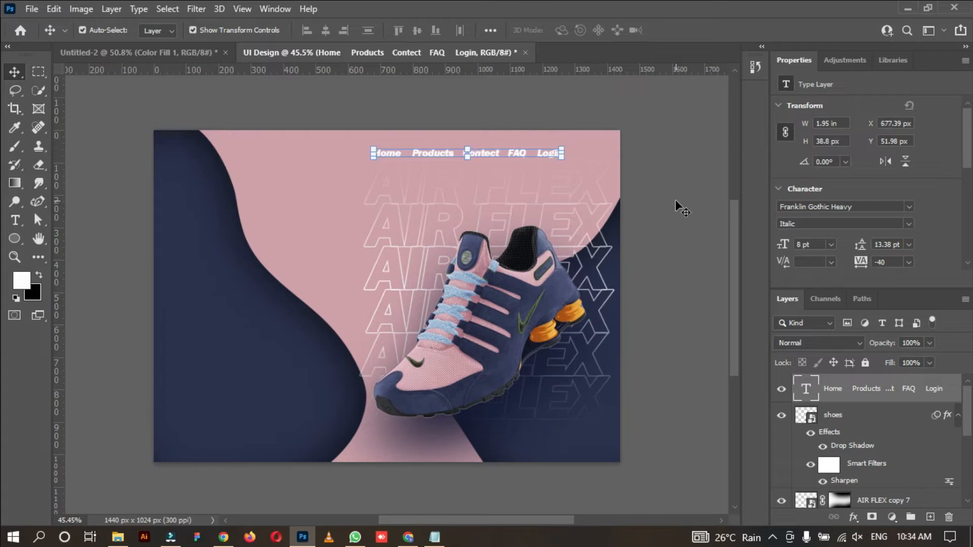
Set the navigation text in Gotham Medium at 7 pt and raise it slightly toward the page's upper edge.
click(911, 205)
click(753, 264)
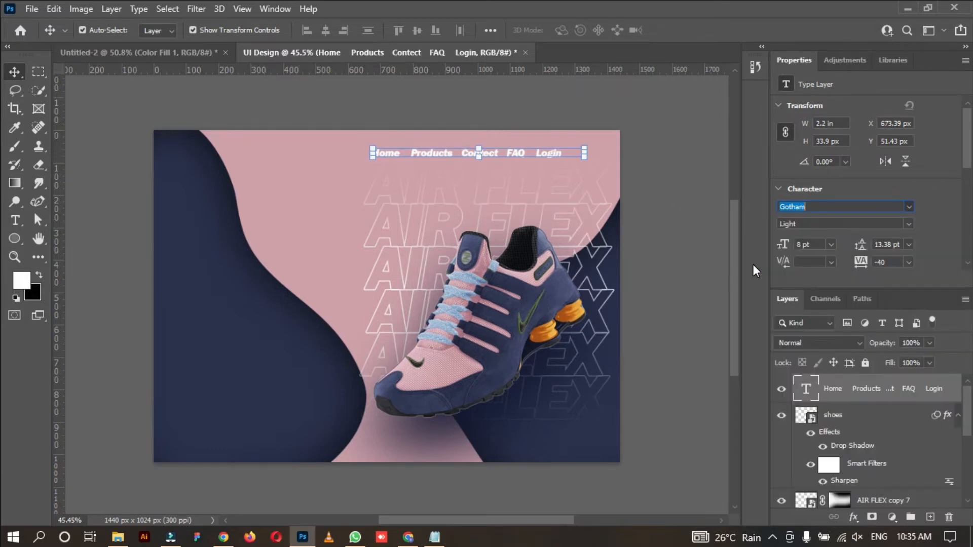
click(909, 224)
click(855, 281)
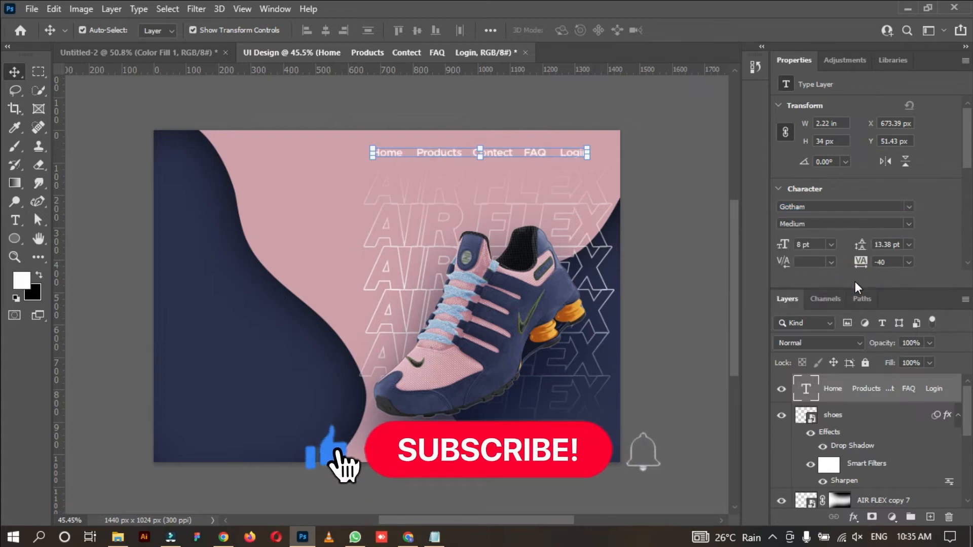
drag(785, 246, 795, 246)
key(Return)
click(682, 224)
drag(471, 151, 471, 149)
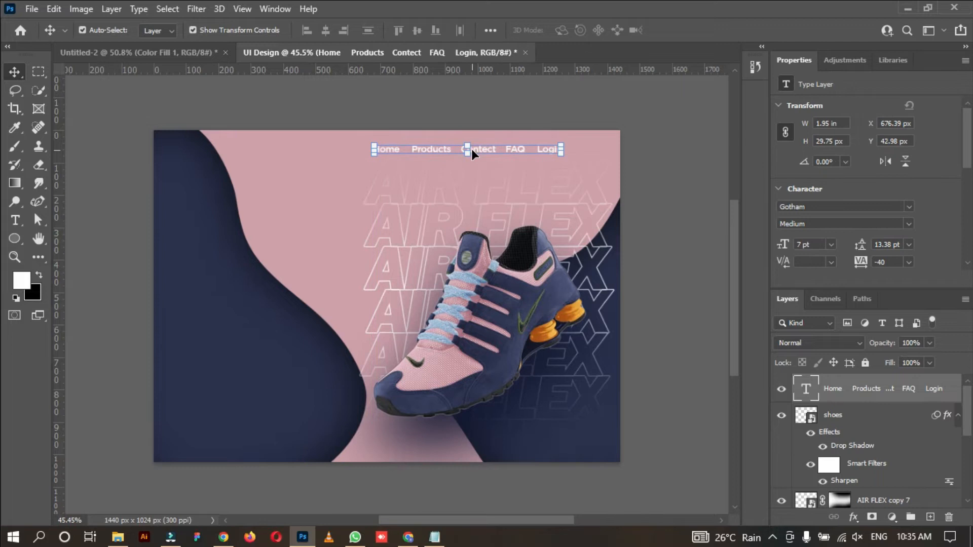
click(659, 337)
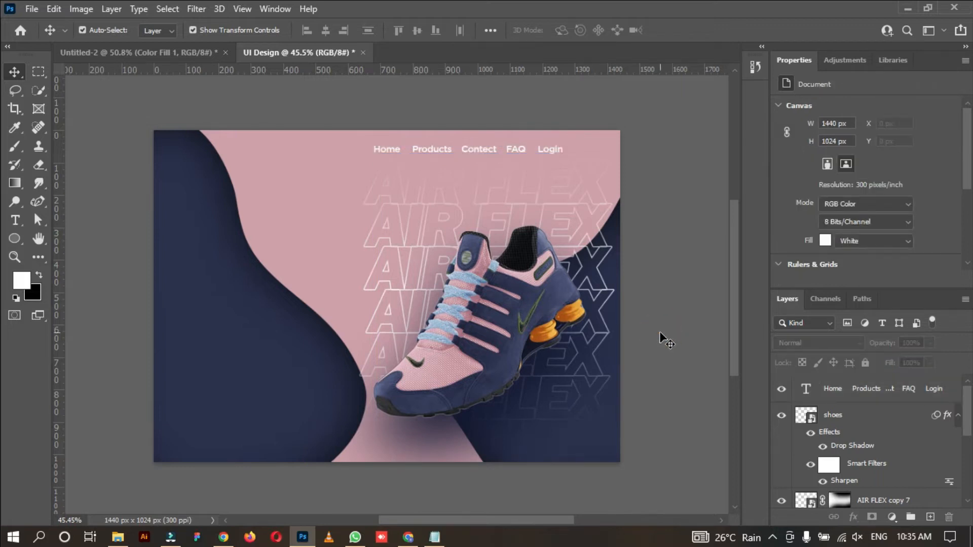
Move the shoe and the AIR FLEX rows together slightly down and to the left, leaving more room below the navigation.
click(601, 310)
drag(511, 303, 511, 315)
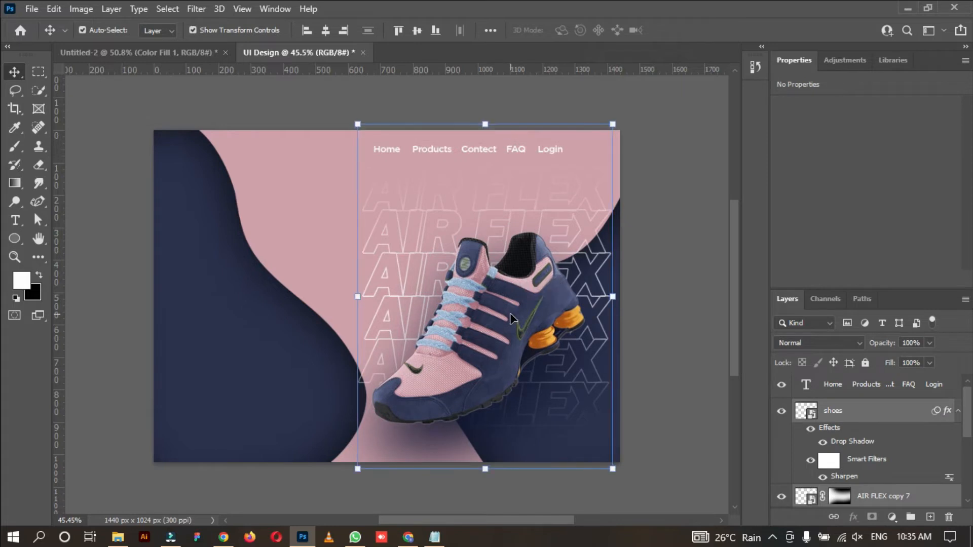
mouse_move(512, 312)
mouse_down()
mouse_move(670, 163)
mouse_move(505, 317)
mouse_up()
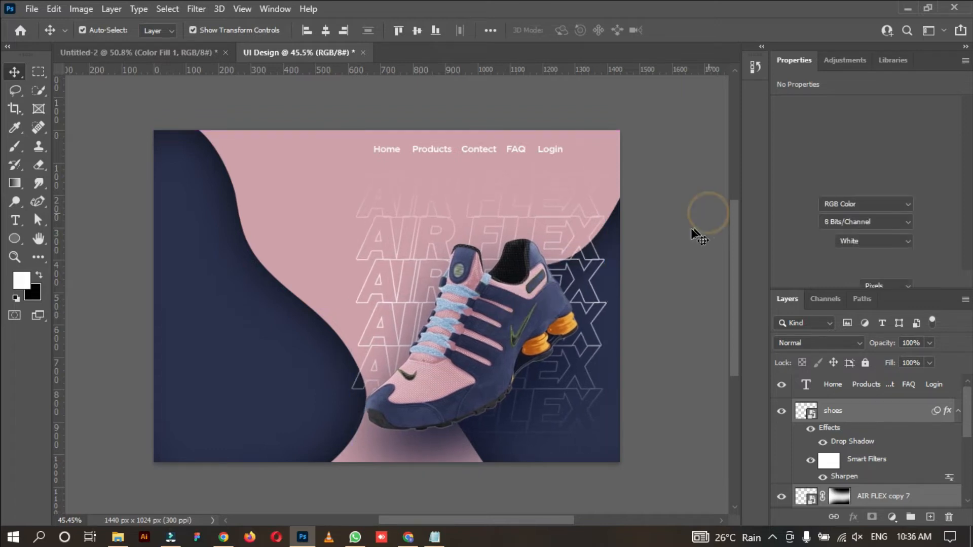
shift+click(581, 200)
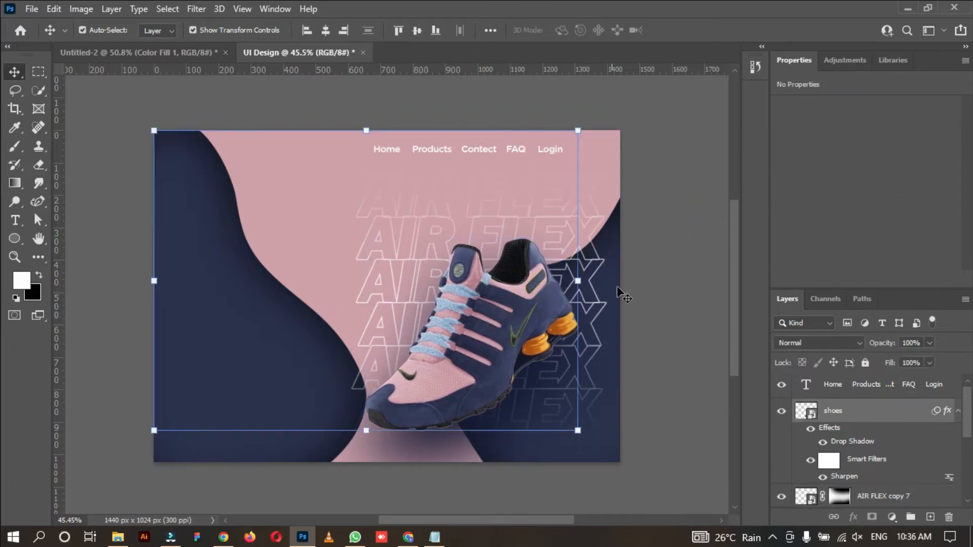
click(688, 326)
click(597, 307)
shift+click(554, 308)
drag(553, 308, 553, 310)
click(673, 231)
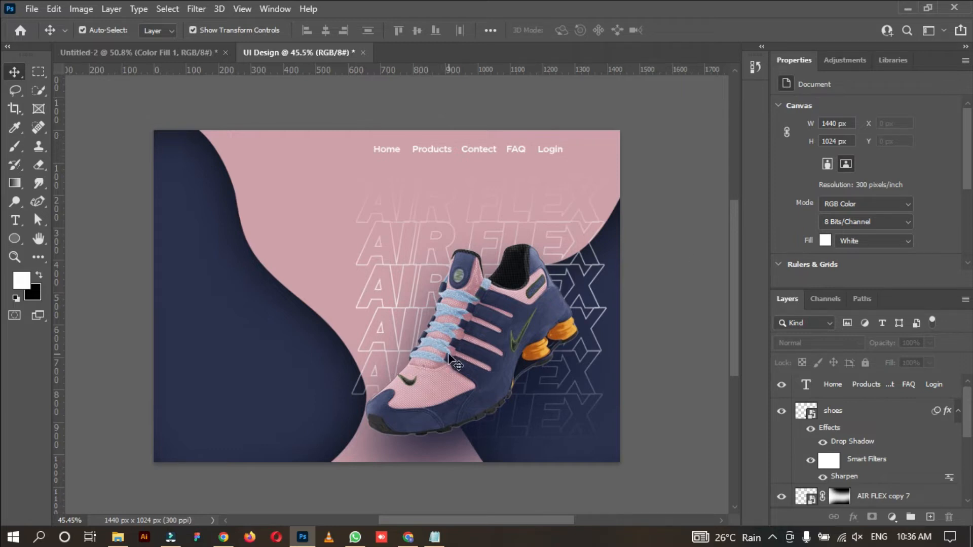
Copy the NIKE LEABRON B LEKERS SNEAKERS headline from the Untitled-2 document into UI Design, placing it over the left navy wave.
click(191, 55)
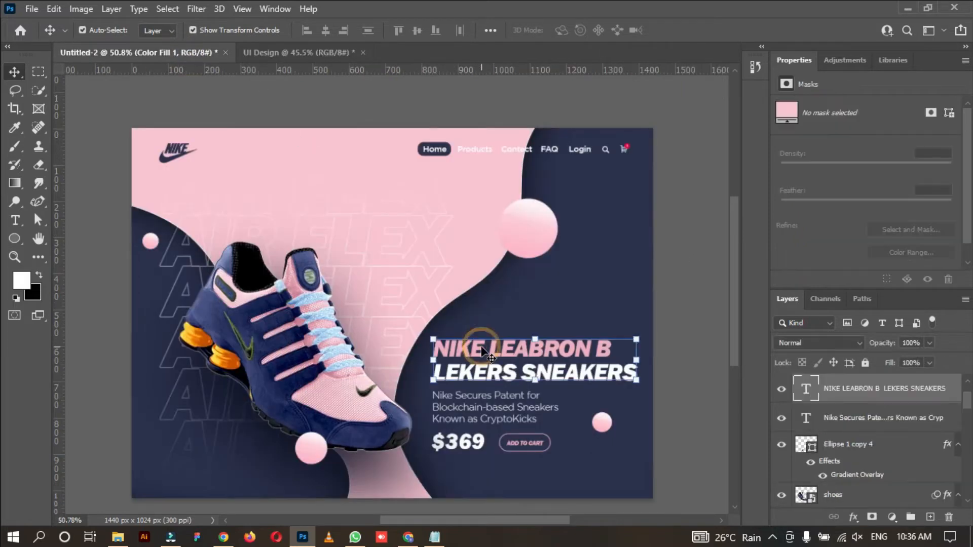
click(354, 56)
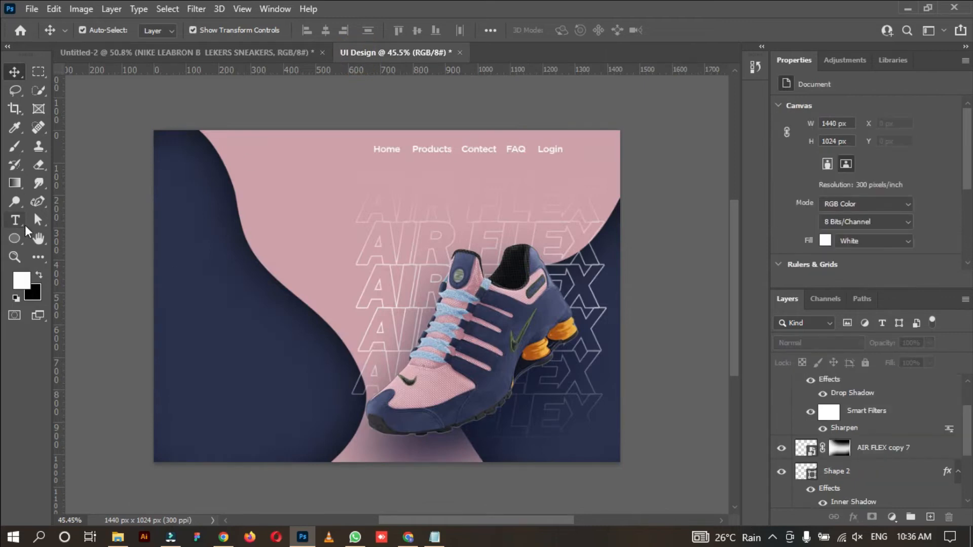
key(t)
click(194, 280)
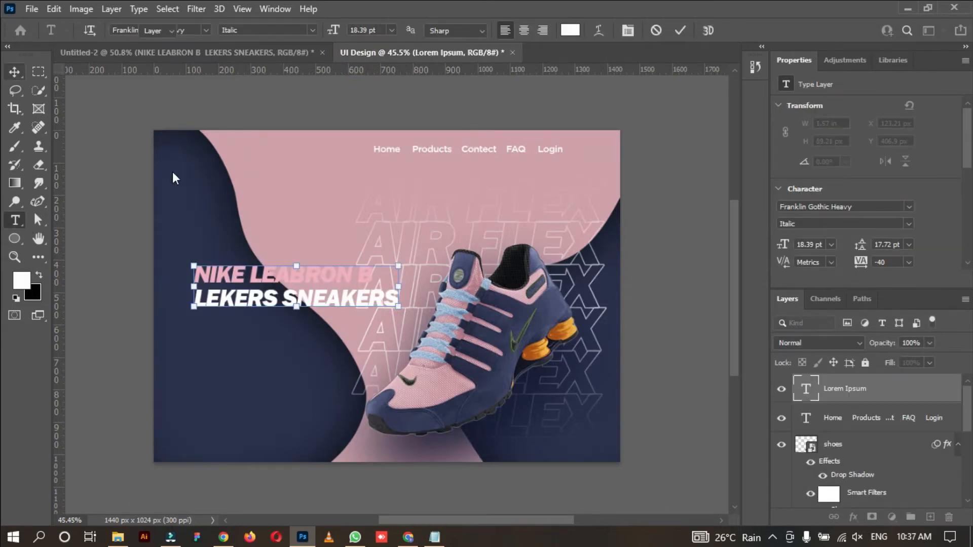
click(14, 72)
drag(266, 301, 247, 343)
Scale the headline to about 75% and position it inside the left navy wave at about X 66 px, Y 584 px.
key(ctrl+t)
drag(378, 354, 272, 344)
drag(327, 320, 334, 318)
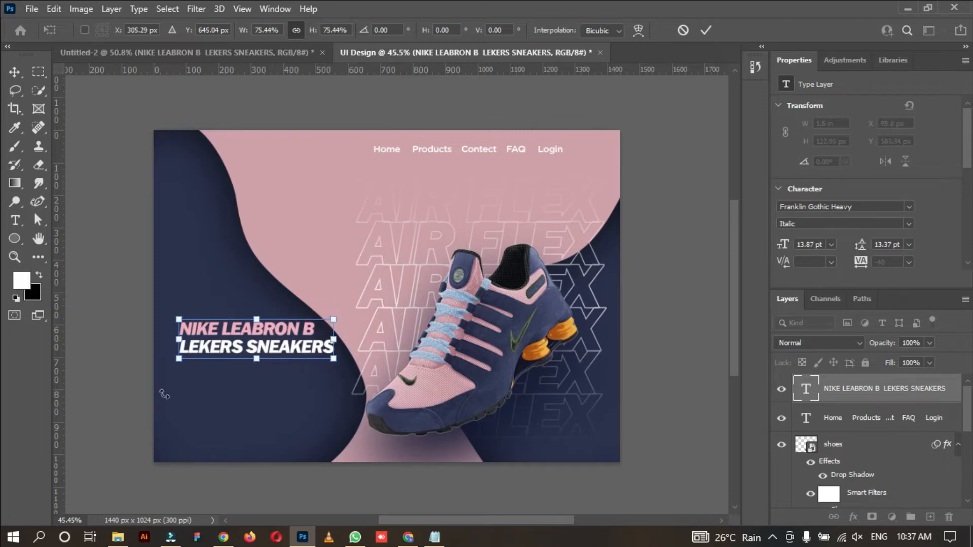
key(Left)
key(Left)
key(Left)
key(Left)
key(Left)
key(Left)
key(Return)
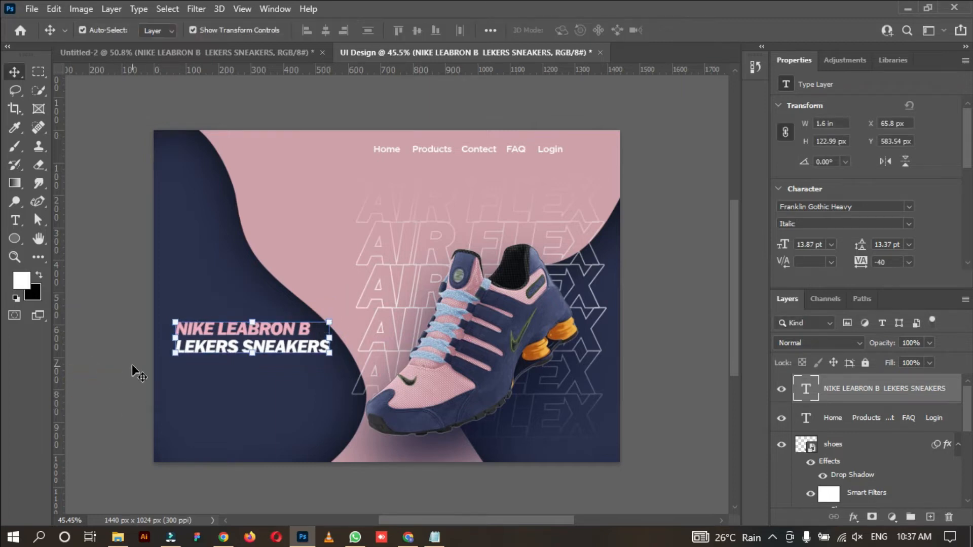
click(115, 351)
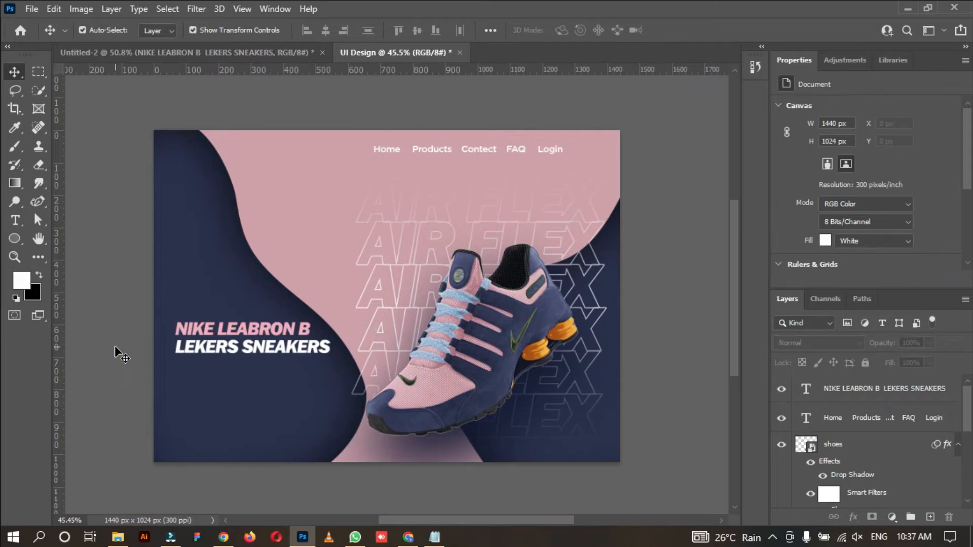
Copy the three-line Nike Secures Patent description from the content note in Notepad, and return to the design.
click(434, 537)
drag(335, 183, 442, 211)
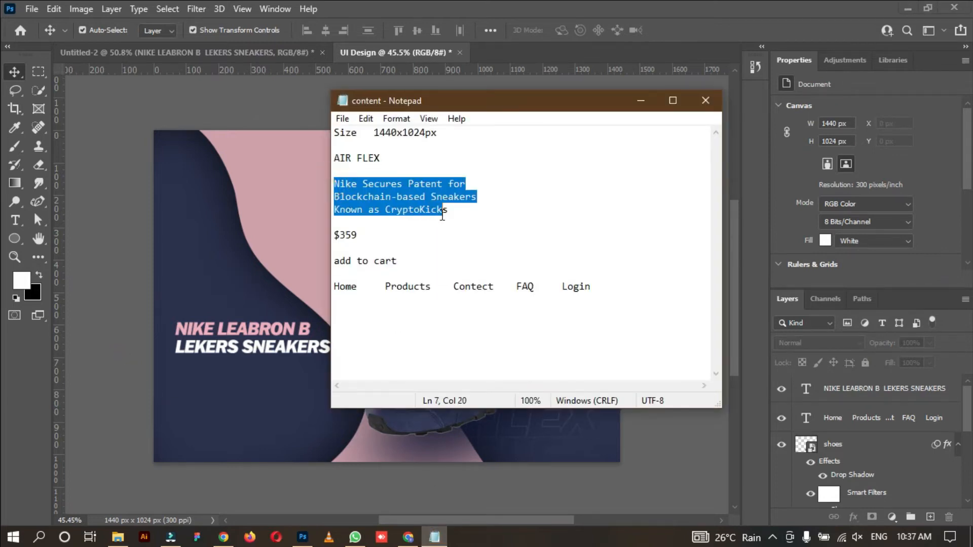
click(466, 214)
drag(333, 181, 448, 212)
right_click(420, 195)
click(446, 241)
click(89, 434)
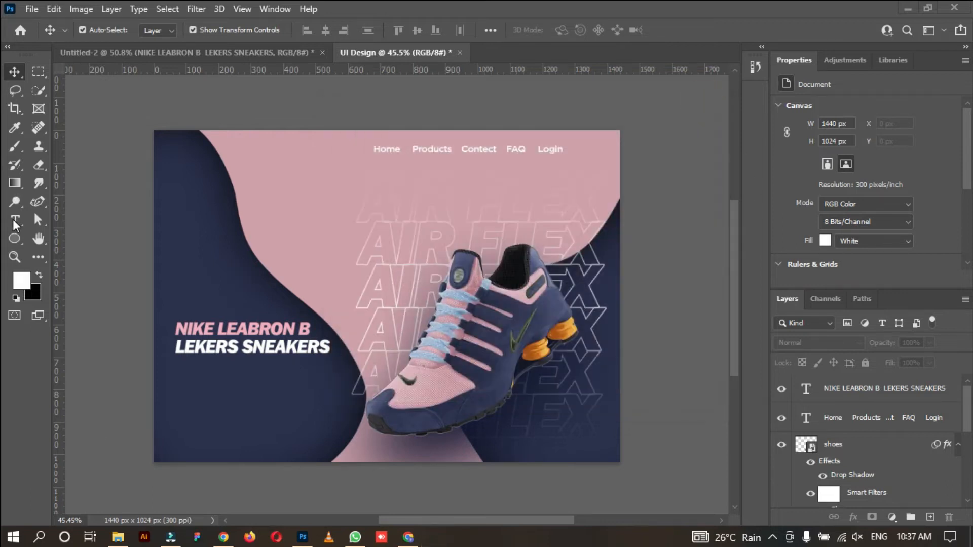
Insert the copied Nike Secures Patent description as a new text layer directly below the headline and select all of its text.
key(t)
click(179, 377)
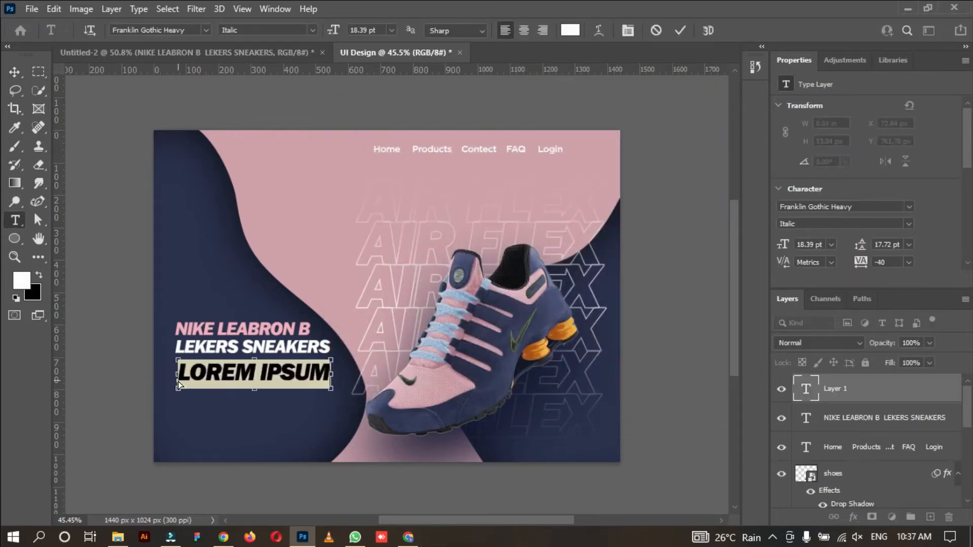
key(ctrl+v)
key(ctrl+a)
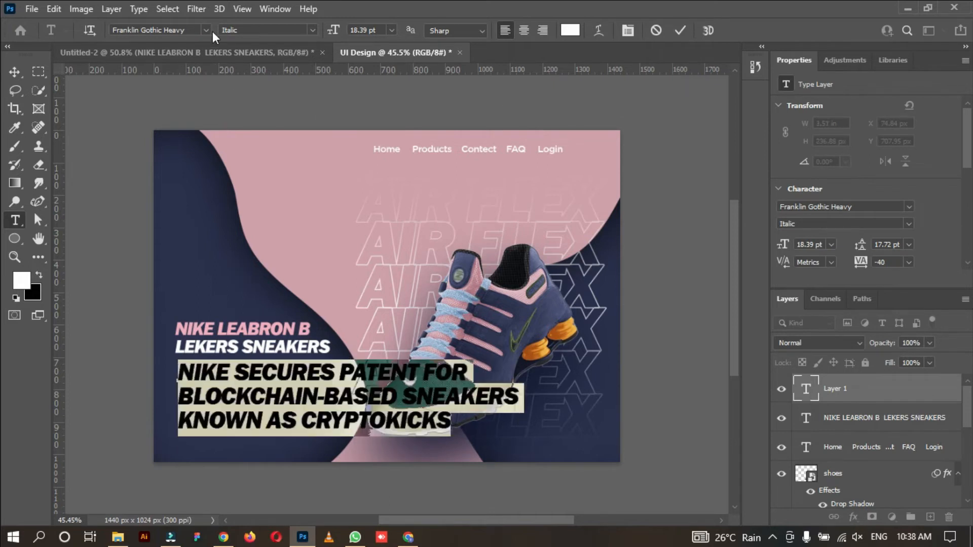
Format the description in Gotham Light at 7 pt with 8 pt leading, and turn off All Caps.
click(909, 207)
click(810, 249)
drag(783, 245, 775, 246)
drag(860, 245, 856, 248)
scroll(861, 261, down, 5)
click(784, 236)
scroll(816, 246, up, 1)
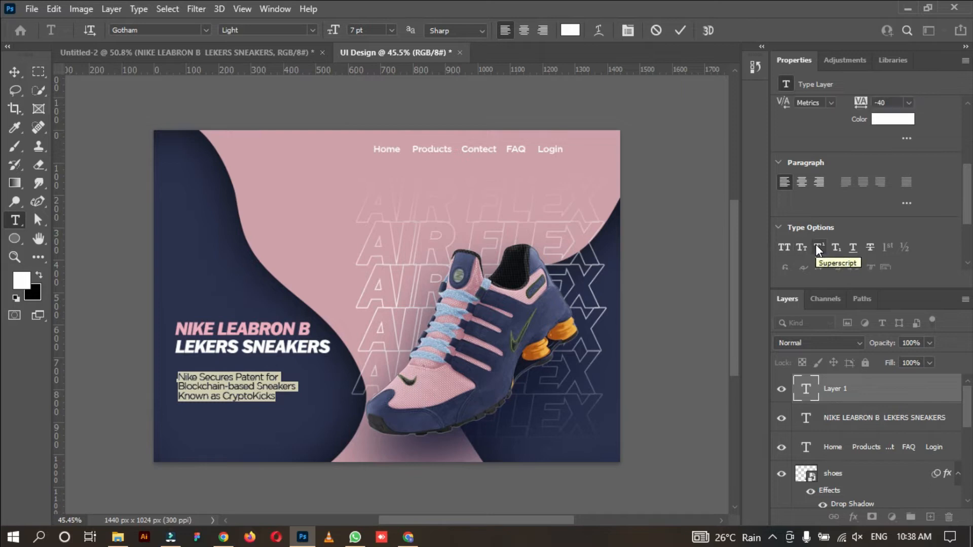
scroll(816, 244, up, 2)
click(884, 131)
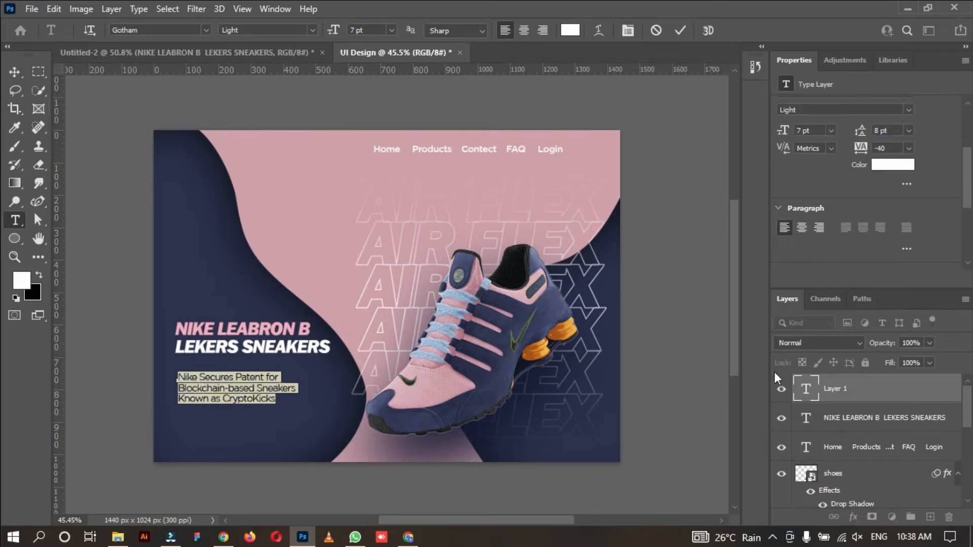
Move the description up directly beneath the headline, aligned with the headline's left edge.
click(683, 339)
key(v)
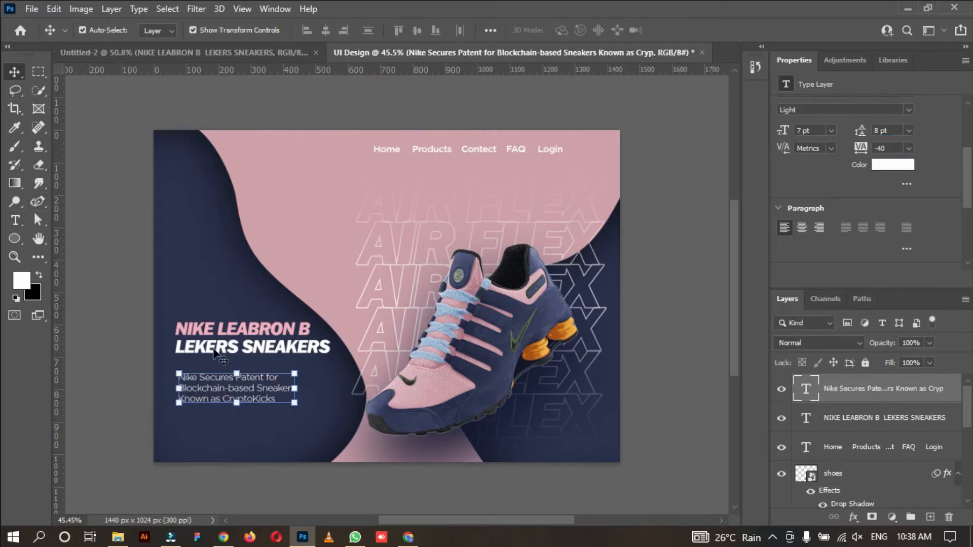
drag(211, 384, 208, 377)
key(ctrl+t)
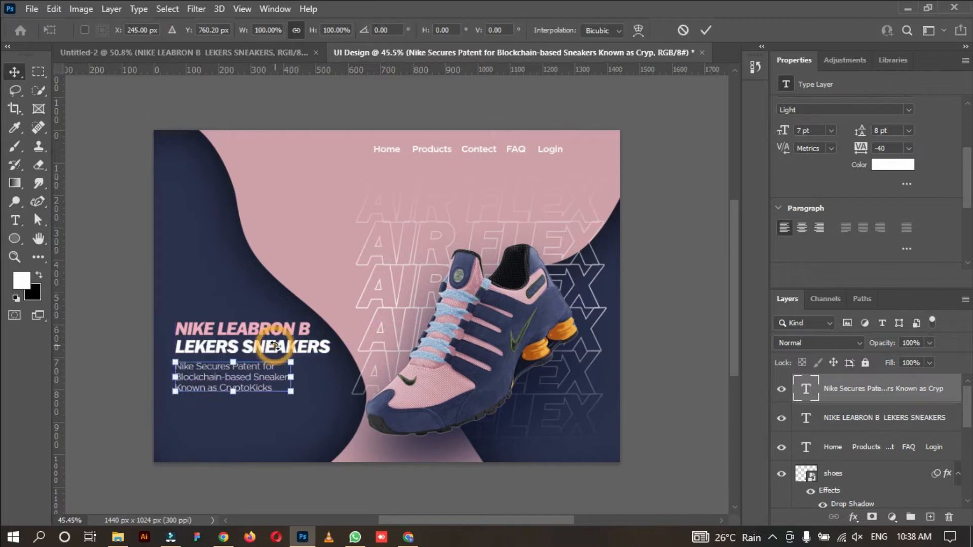
click(707, 32)
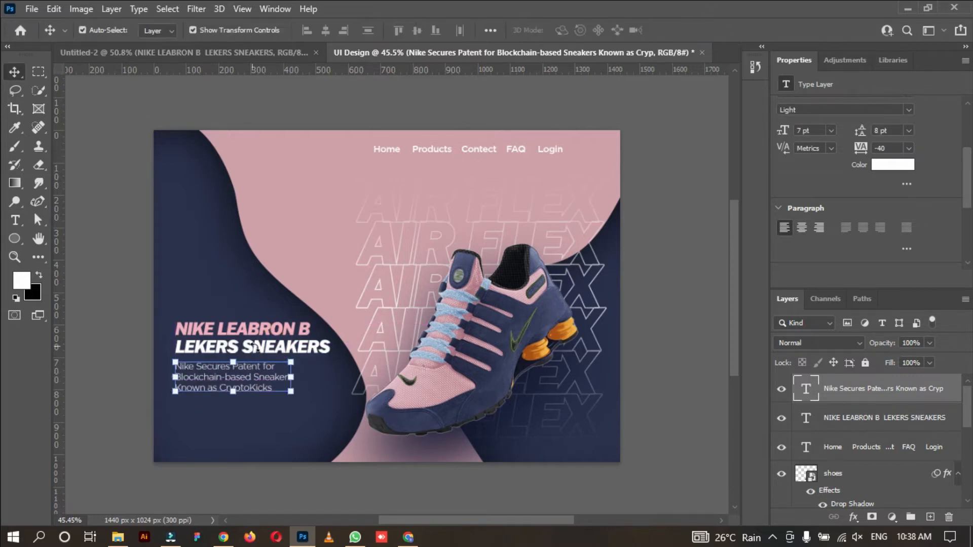
Set the headline's leading to 12 pt and shift the description slightly up toward it.
click(663, 315)
click(252, 345)
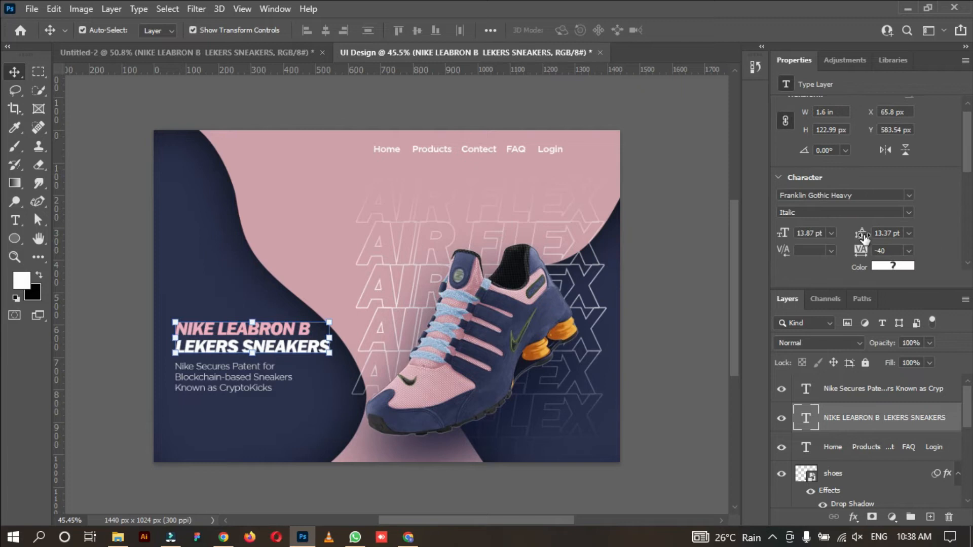
drag(862, 235, 860, 234)
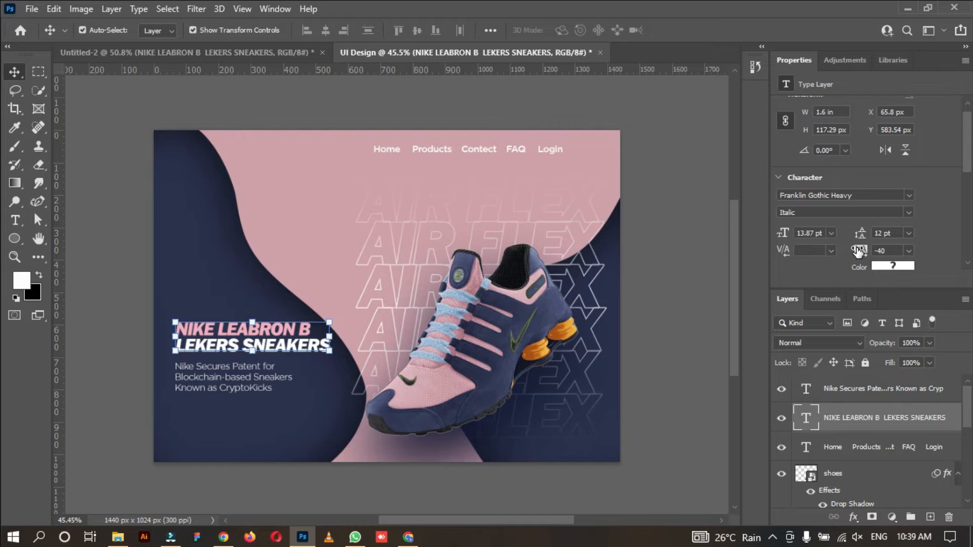
click(669, 354)
click(235, 380)
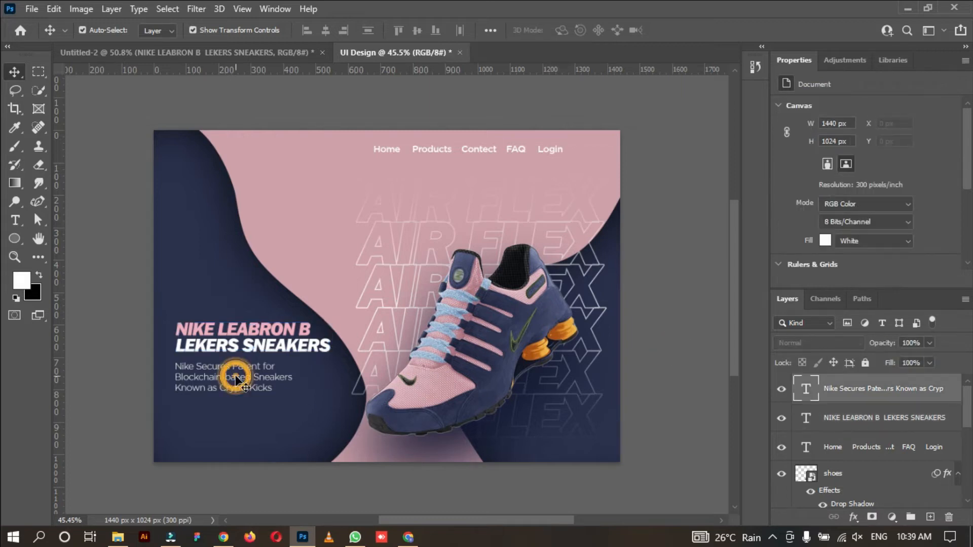
click(660, 340)
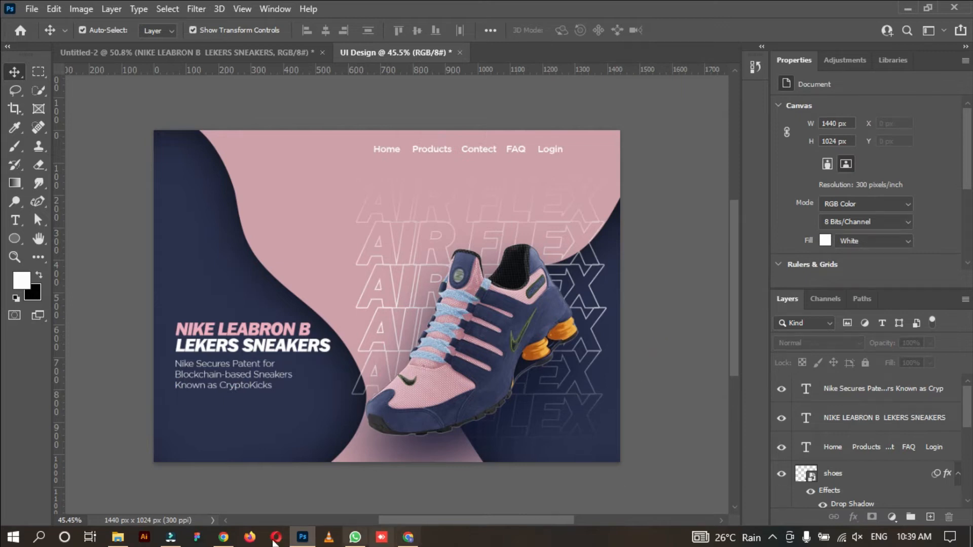
Copy the $359 price from the content note in Notepad and return to the design.
mouse_move(408, 537)
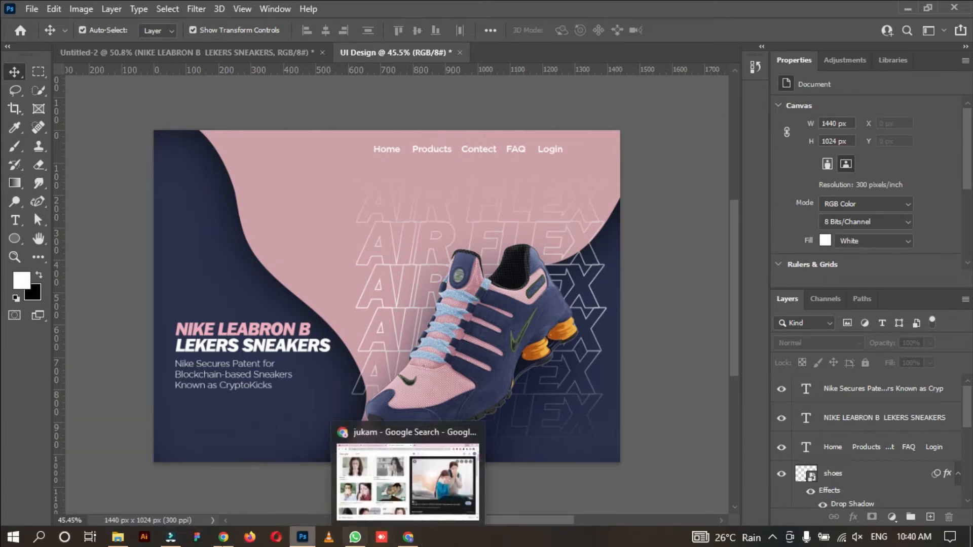
click(121, 541)
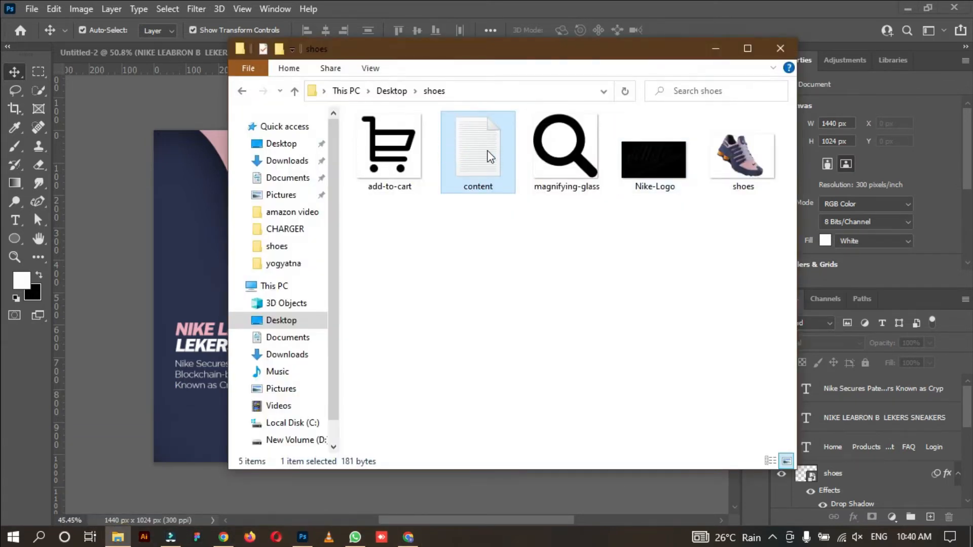
drag(361, 238, 331, 238)
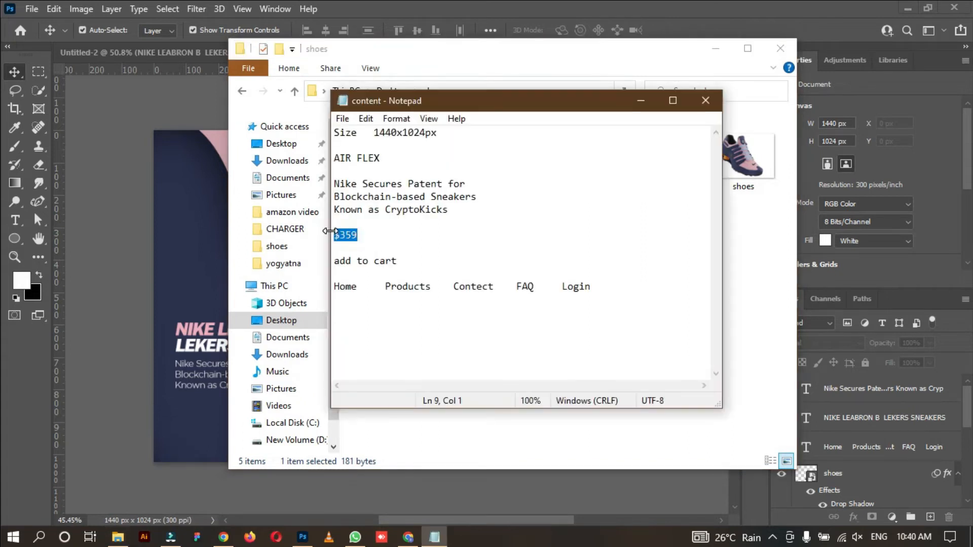
click(638, 97)
click(715, 48)
Insert the copied $359 price as a new text layer below the description.
click(15, 221)
click(184, 416)
key(ctrl+v)
click(15, 72)
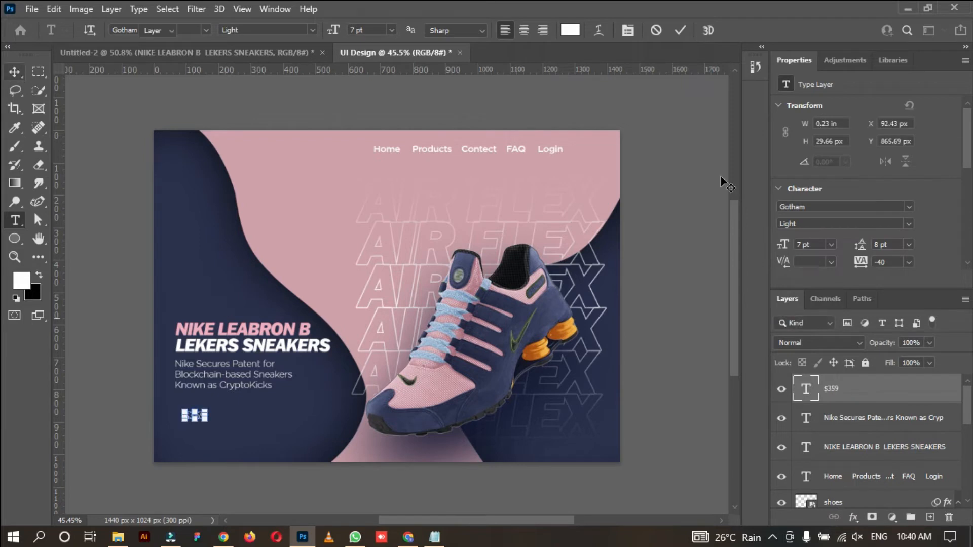
Format the $359 price in Franklin Gothic Heavy Italic at 10 pt with tracking 0.
click(909, 207)
click(889, 263)
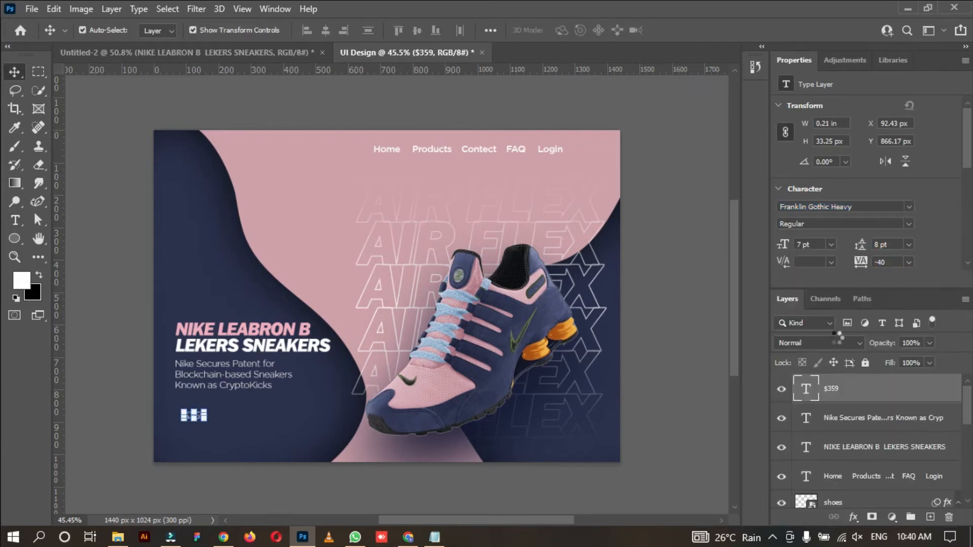
click(909, 224)
click(862, 249)
key(Up)
key(Up)
key(Up)
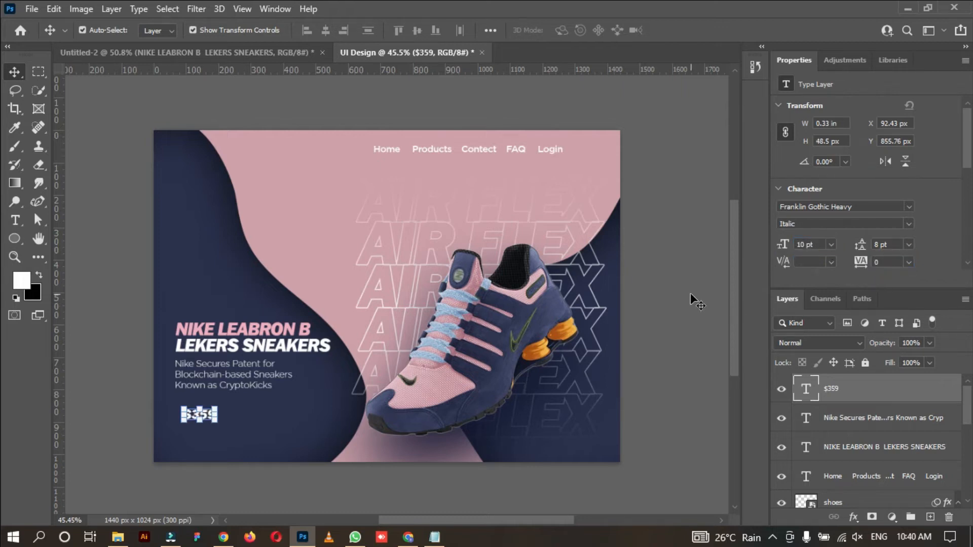
Position the $359 price just under the description, aligned with its left edge, and enlarge it to 12 pt.
click(336, 458)
drag(199, 413, 192, 405)
scroll(821, 223, down, 1)
text(12)
key(Return)
click(208, 453)
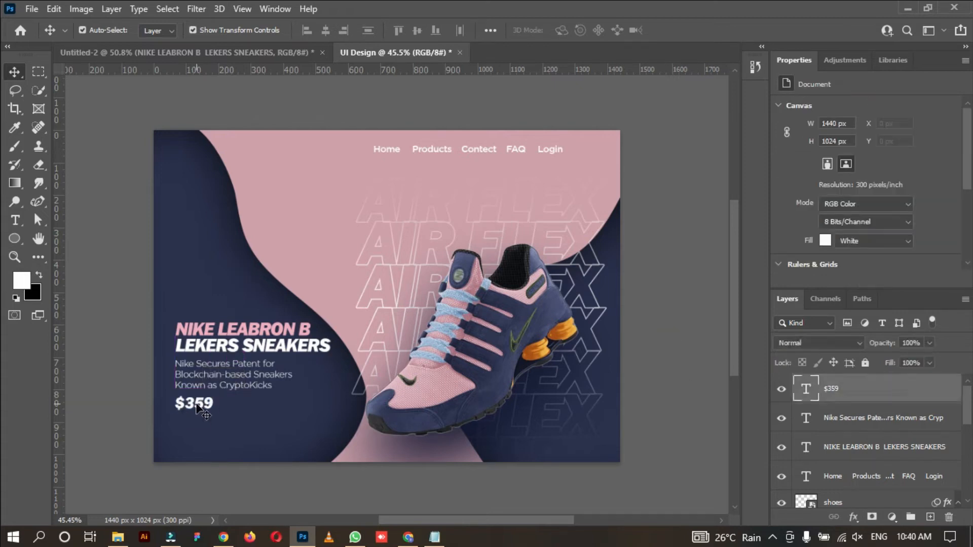
Shift the $359 price and the description slightly down to even out the text block's spacing.
double_click(196, 405)
click(260, 401)
click(242, 381)
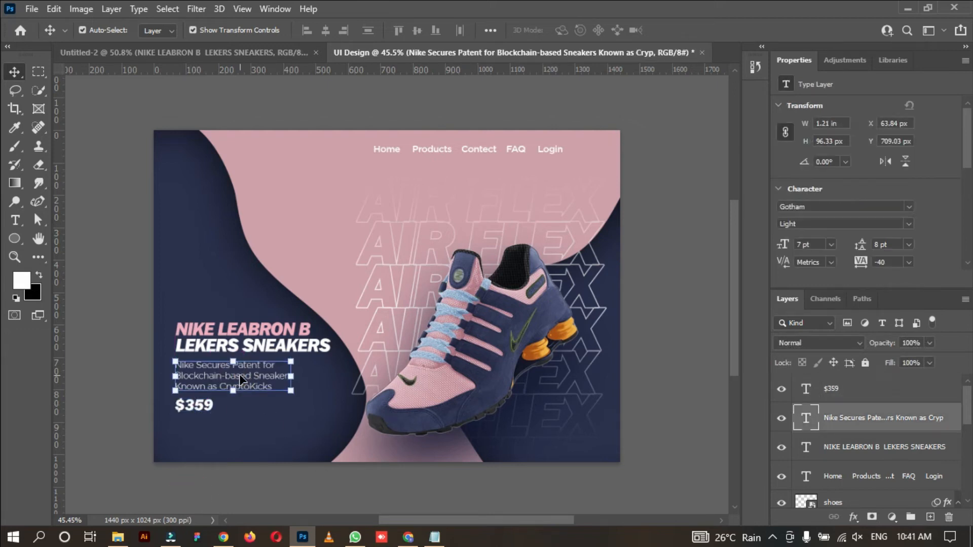
Increase the leading of the NIKE LEABRON B LEKERS SNEAKERS headline by one point.
click(884, 447)
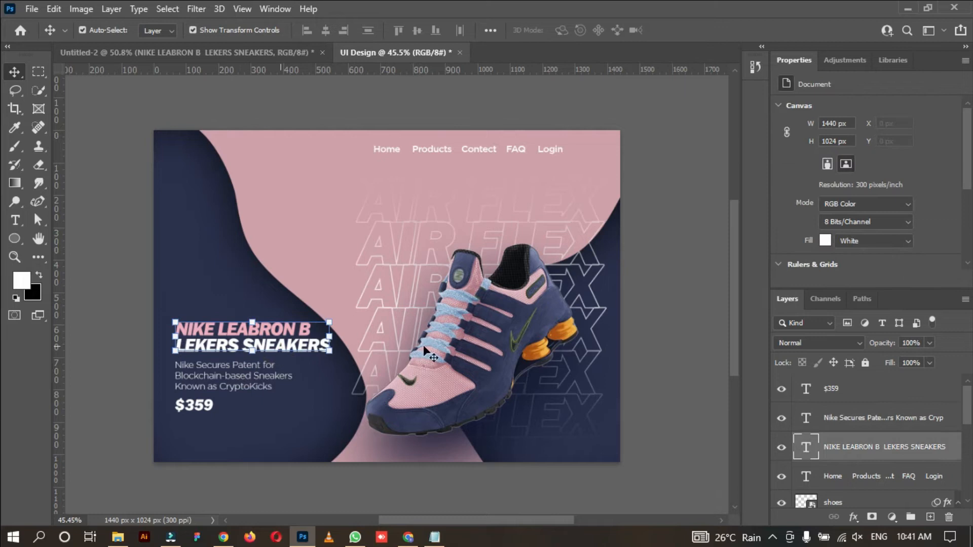
click(887, 245)
key(Up)
click(292, 412)
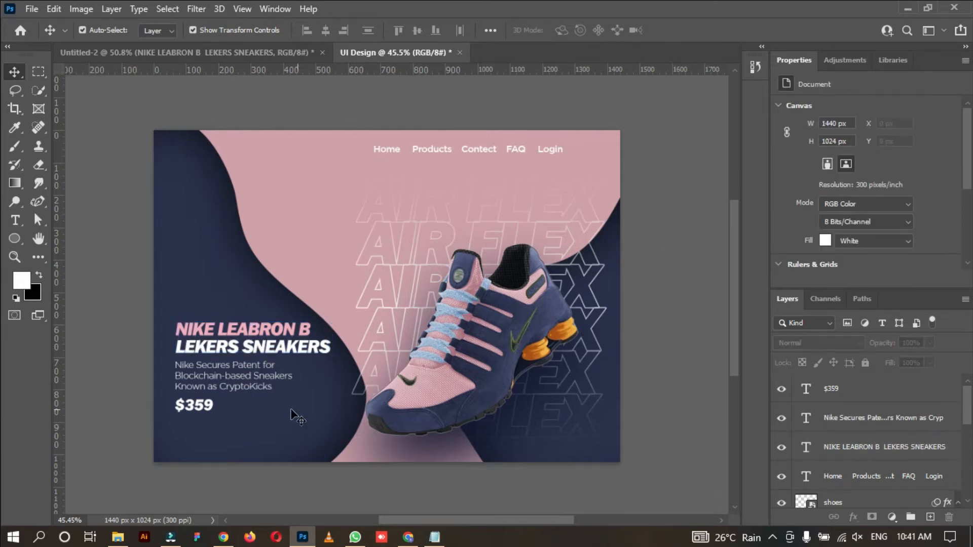
Draw a rectangle about 162 × 62 px beside the price with no fill and a 2 px pink stroke.
right_click(14, 238)
click(66, 237)
drag(234, 405, 287, 424)
click(159, 30)
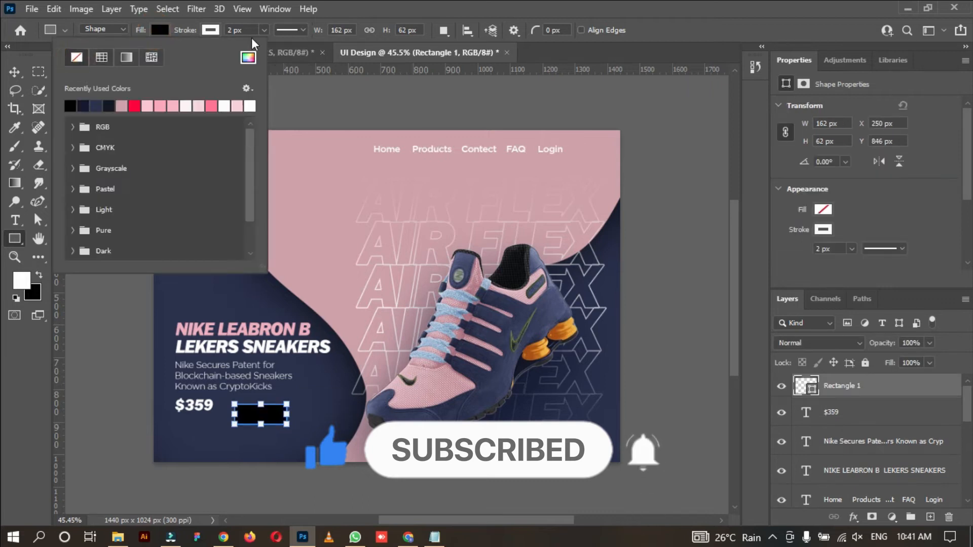
click(77, 57)
click(211, 105)
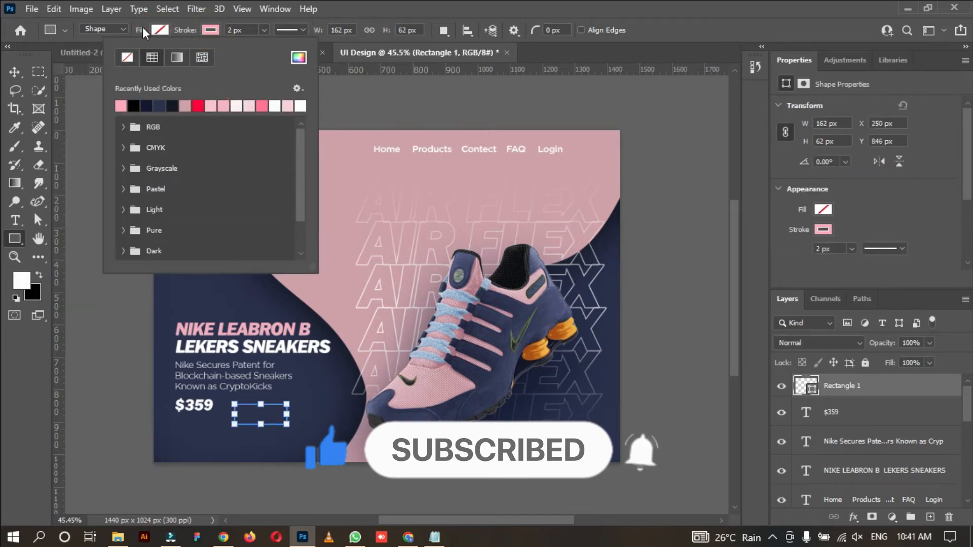
Fully round all four corners of the pink outlined rectangle to form a pill-shaped button.
click(14, 72)
click(112, 313)
click(272, 429)
right_click(270, 432)
click(282, 435)
click(680, 413)
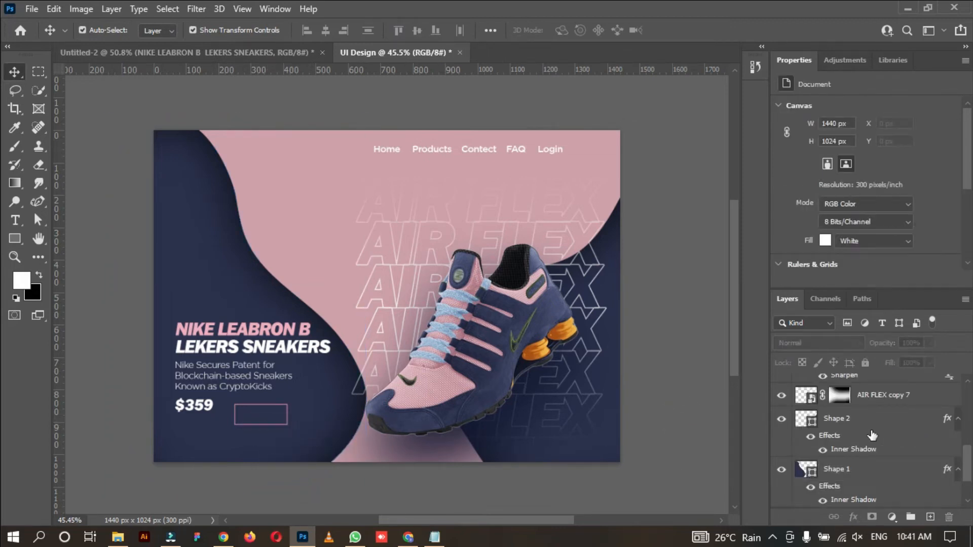
scroll(829, 421, up, 5)
click(841, 386)
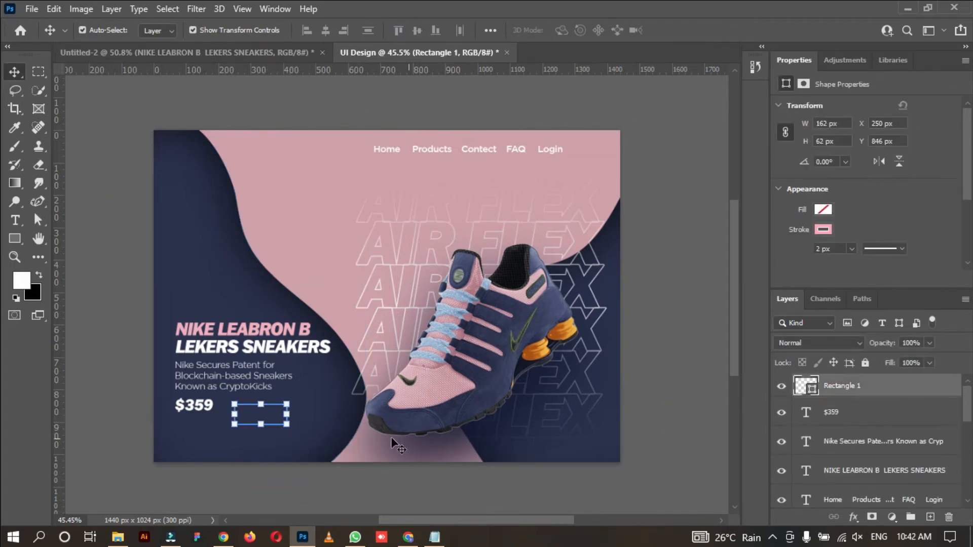
scroll(881, 231, down, 2)
drag(800, 244, 900, 243)
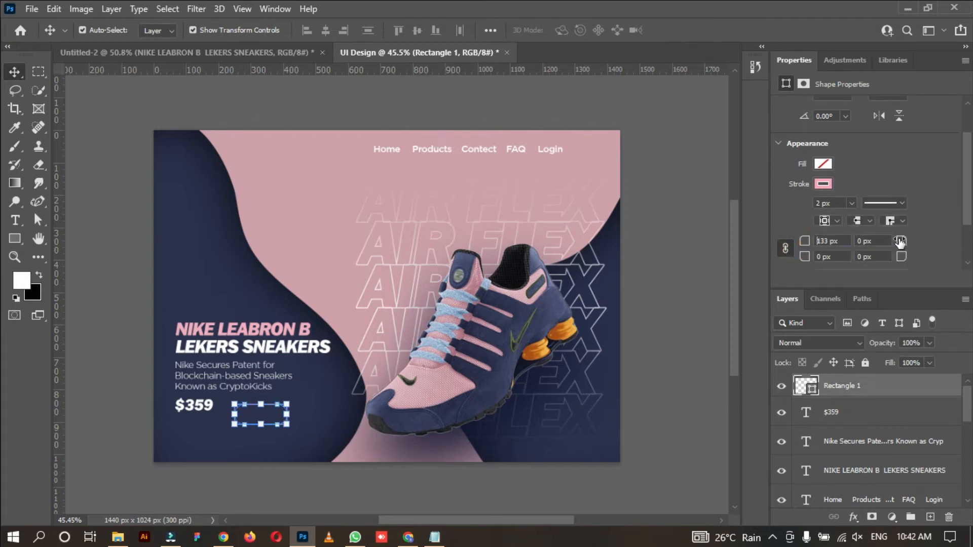
click(663, 379)
Lock the left navy wave's layer and move the pill outline next to the $359 price.
click(277, 431)
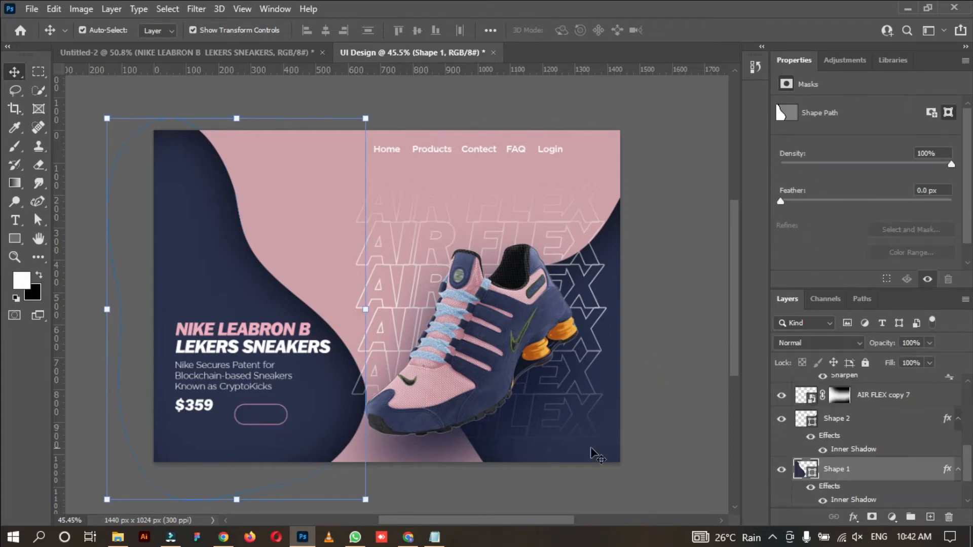
click(865, 362)
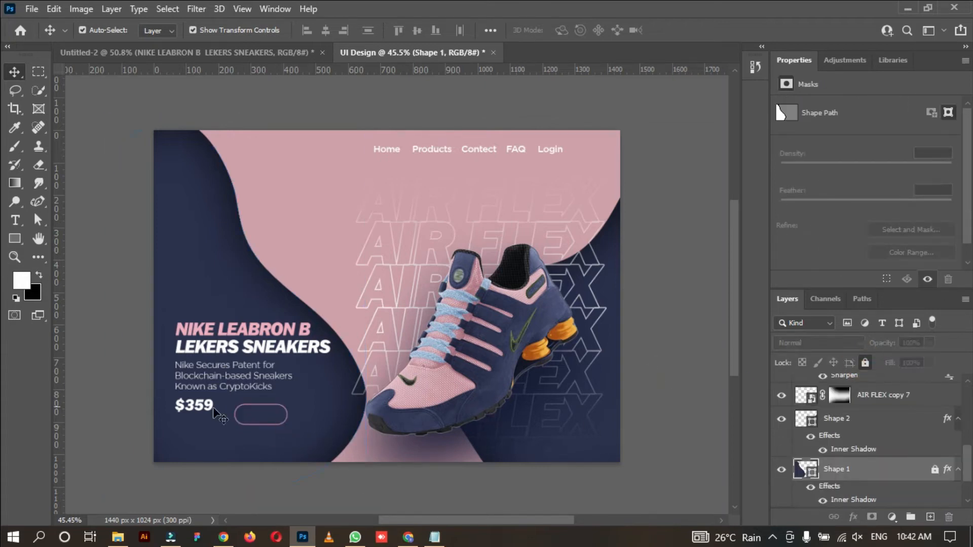
click(252, 414)
drag(265, 425, 248, 412)
key(Down)
key(Down)
key(Down)
key(Down)
key(Down)
key(Down)
key(Down)
key(Down)
Scale the pill outline to about 73% and line it up vertically with the $359 price.
scroll(246, 412, up, 2)
drag(315, 431, 284, 420)
key(Down)
key(Down)
key(Down)
key(Down)
key(Down)
key(Down)
key(Right)
key(Right)
key(Right)
key(Right)
key(Right)
key(Right)
key(Right)
key(Right)
key(Right)
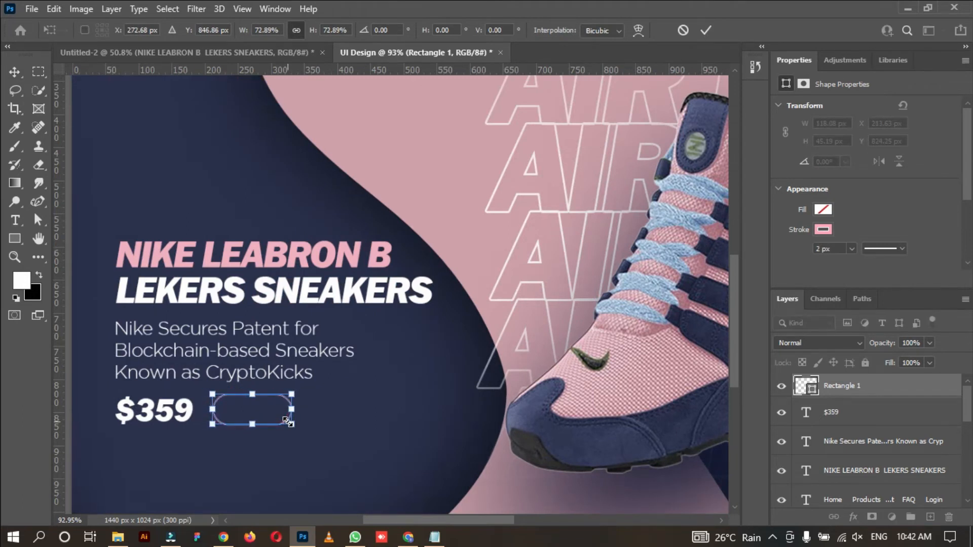
click(15, 72)
click(341, 449)
Copy the add to cart text from the content note in Notepad and return to the design.
key(alt+Tab)
key(alt+Tab)
key(alt+Tab)
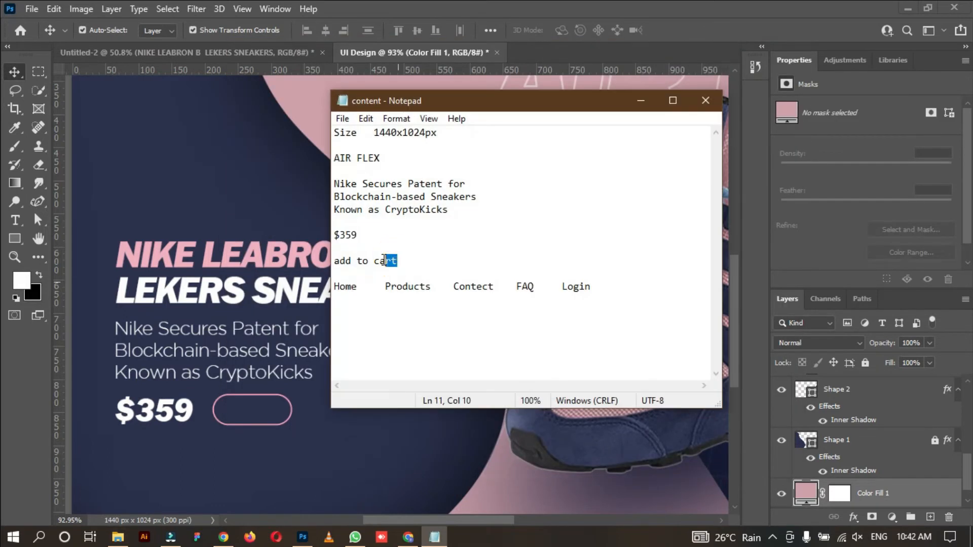
key(alt+Tab)
Insert ADD TO CART as a new text layer near the pill outline and bring its layer to the top.
key(t)
click(316, 439)
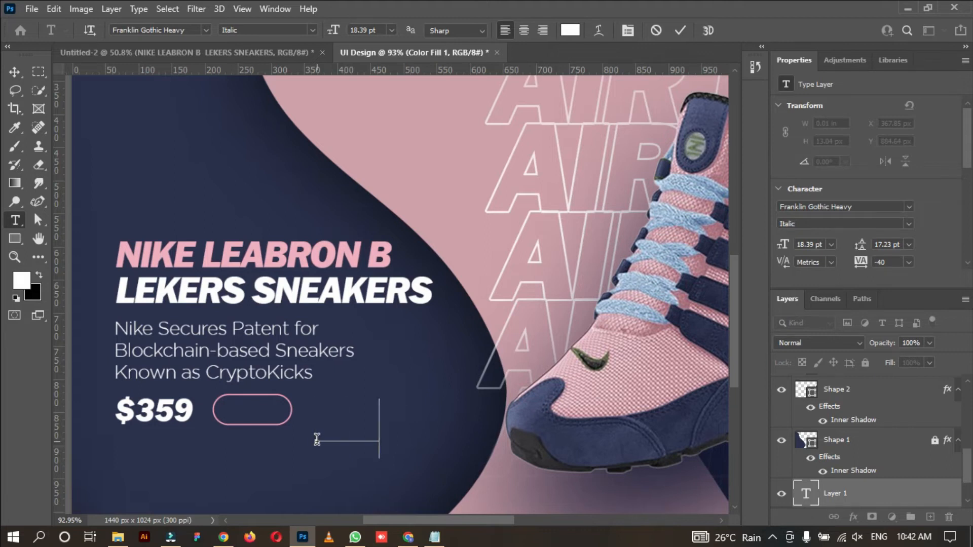
text(OW)
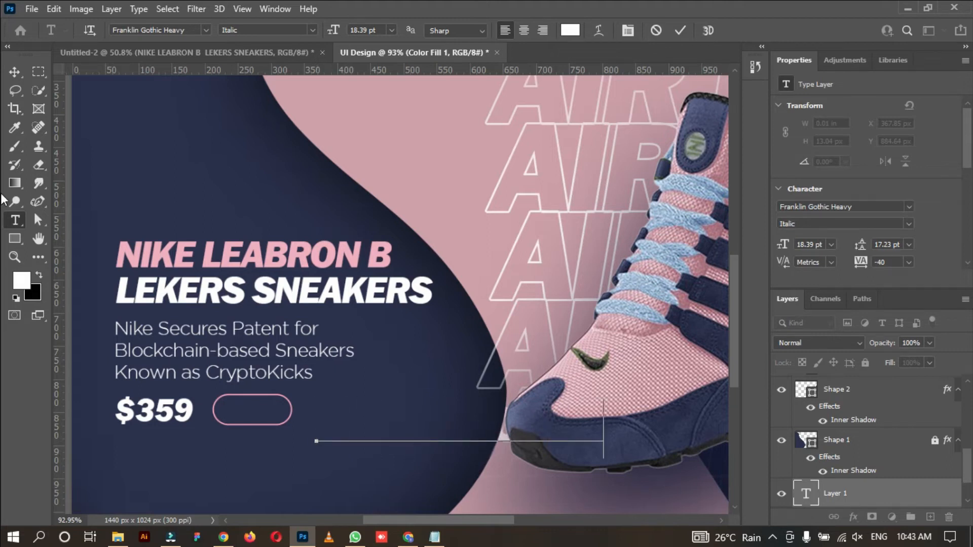
click(14, 71)
drag(820, 483, 854, 381)
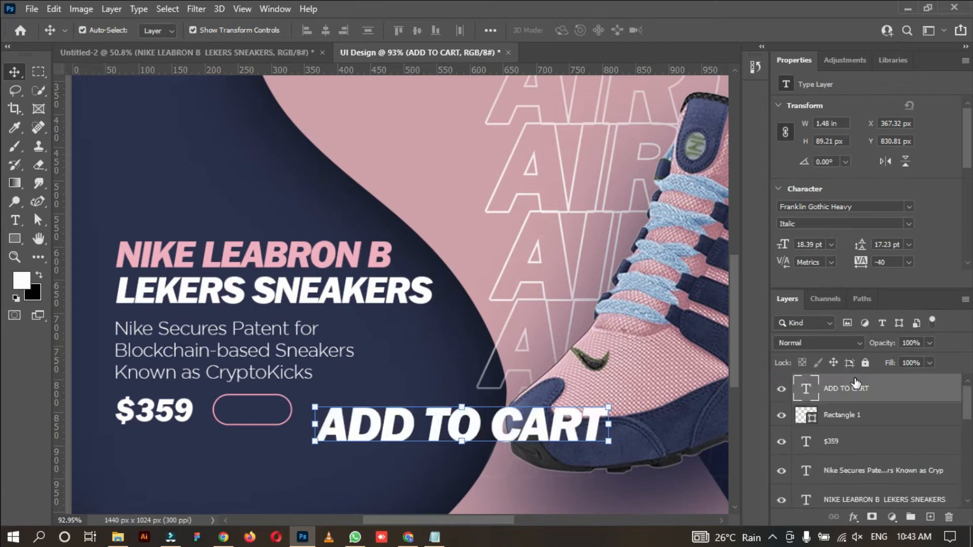
Set the ADD TO CART text to 3 pt and place it inside the pill outline.
drag(608, 441, 518, 425)
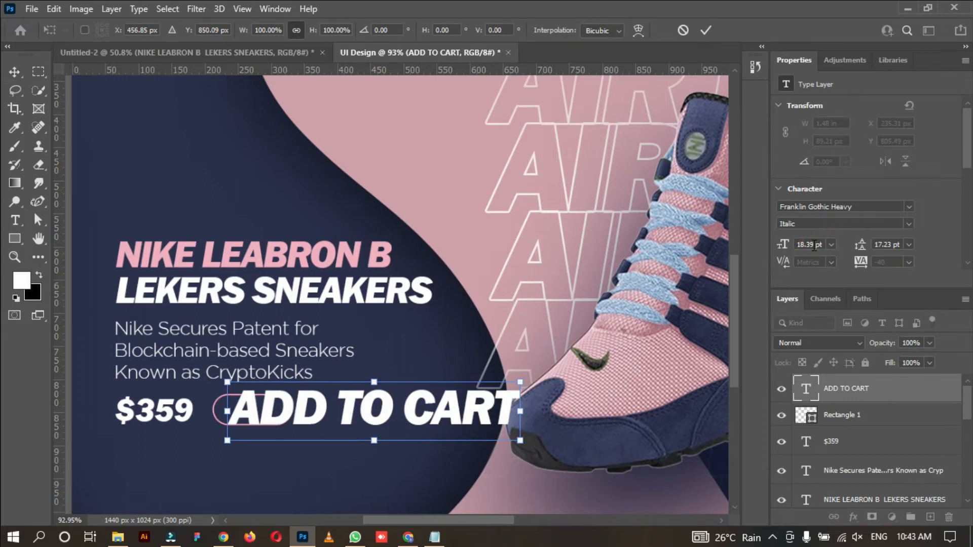
click(705, 31)
click(810, 243)
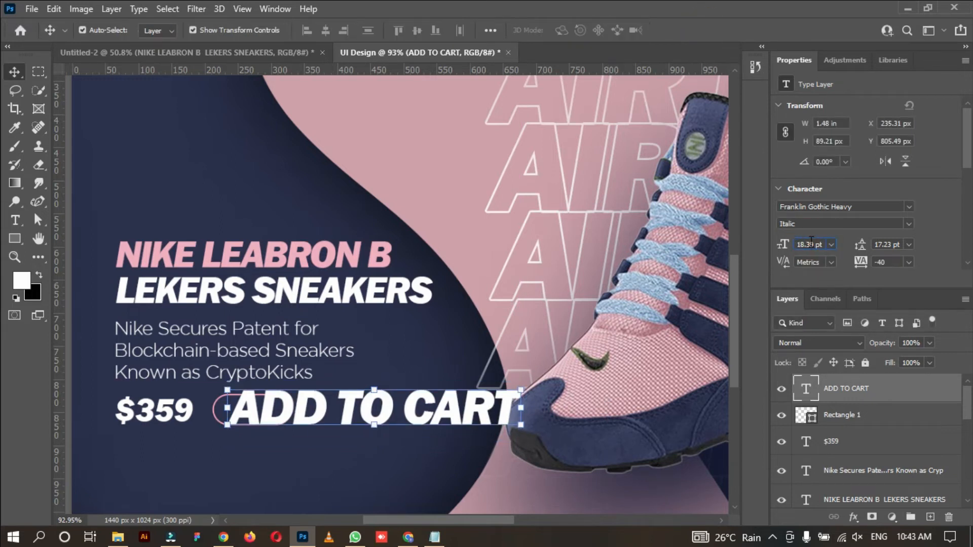
text(8)
key(Return)
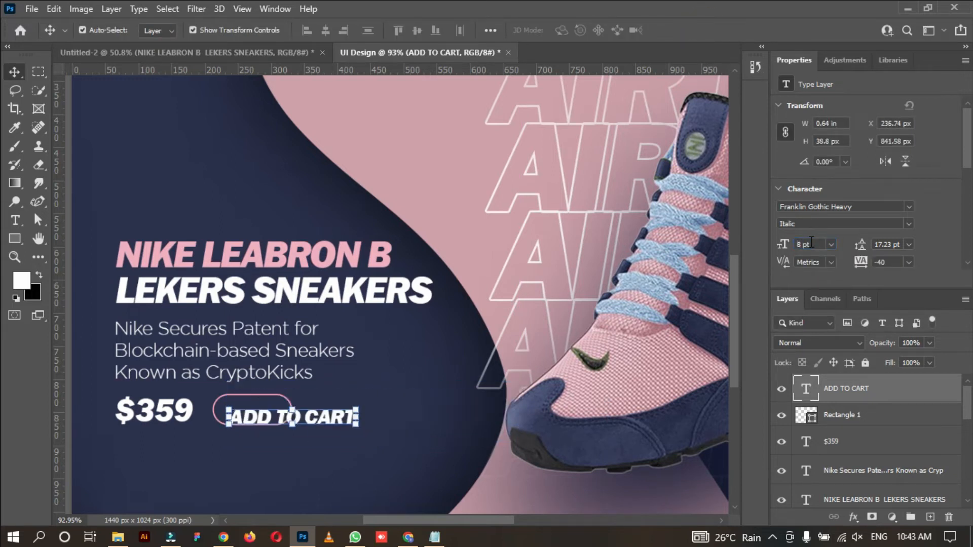
text(3)
key(Return)
drag(260, 408, 265, 413)
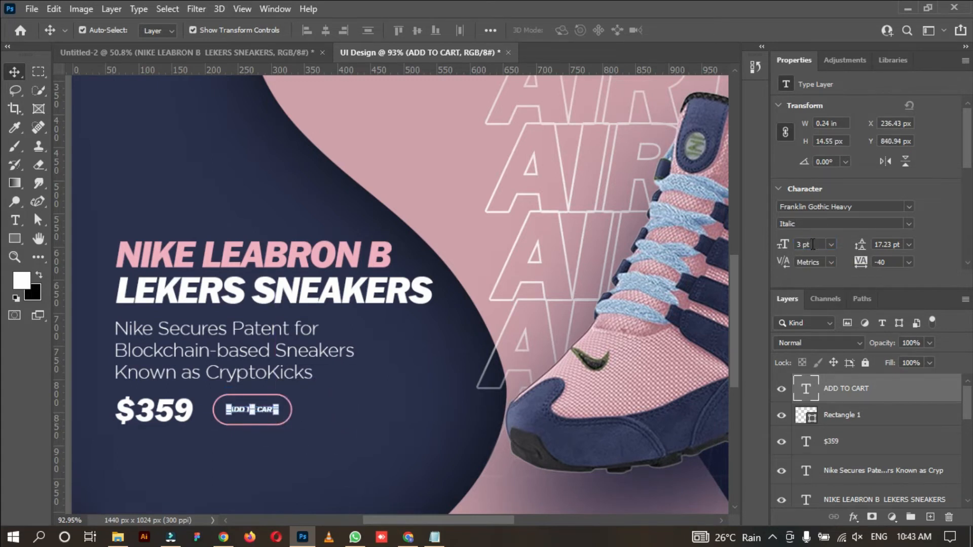
drag(818, 244, 771, 242)
text(3)
key(Return)
Recolor the ADD TO CART text with the headline's pink, #f0b0bf.
click(15, 223)
click(568, 32)
click(326, 252)
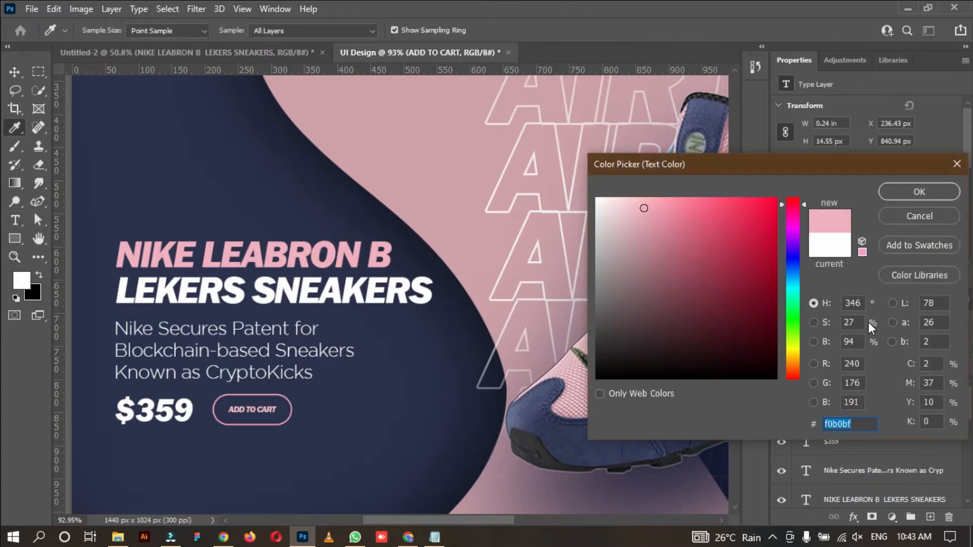
click(912, 192)
key(v)
scroll(176, 174, up, 1)
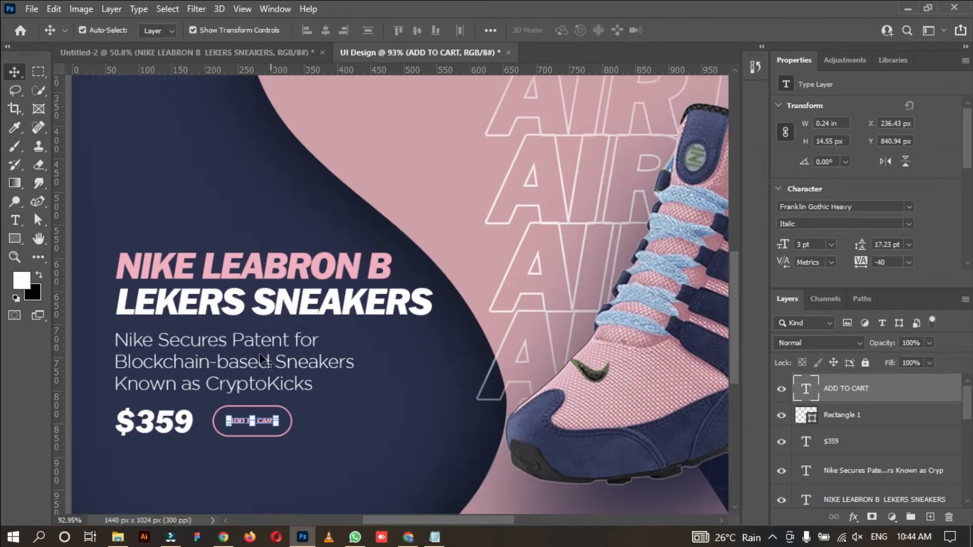
Recolor the $359 price text with the pink of the headline's first line.
click(172, 428)
click(14, 220)
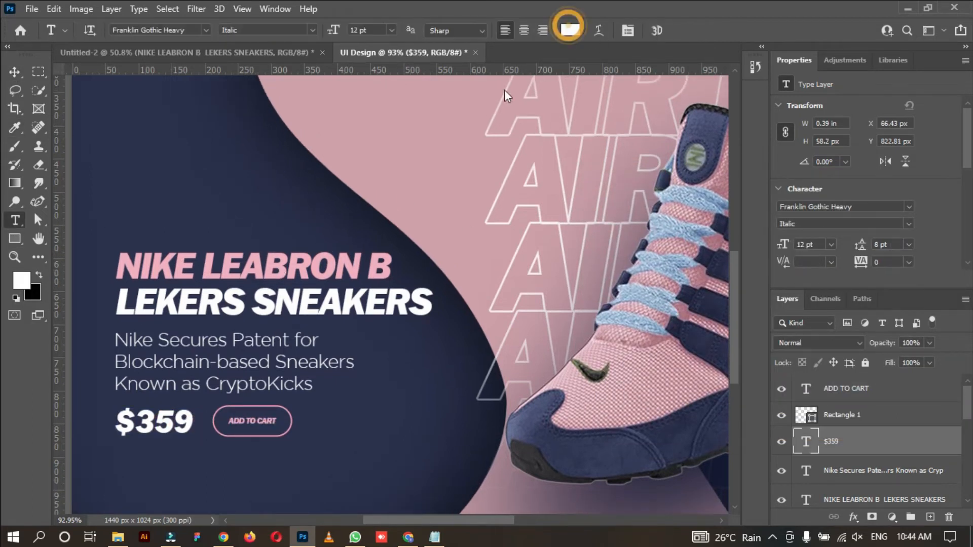
click(570, 30)
click(314, 269)
click(912, 193)
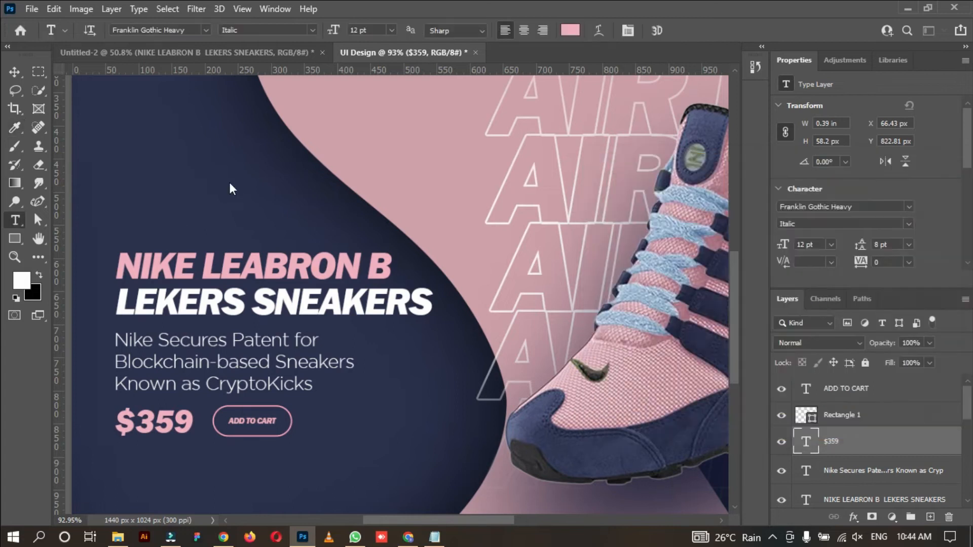
click(227, 173)
key(BackSpace)
click(15, 71)
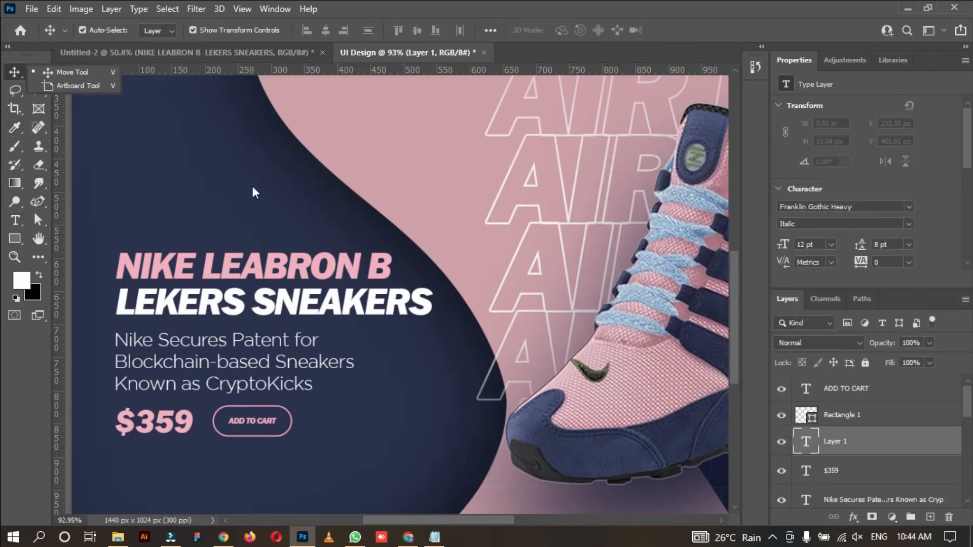
scroll(252, 184, down, 1)
click(943, 517)
click(421, 212)
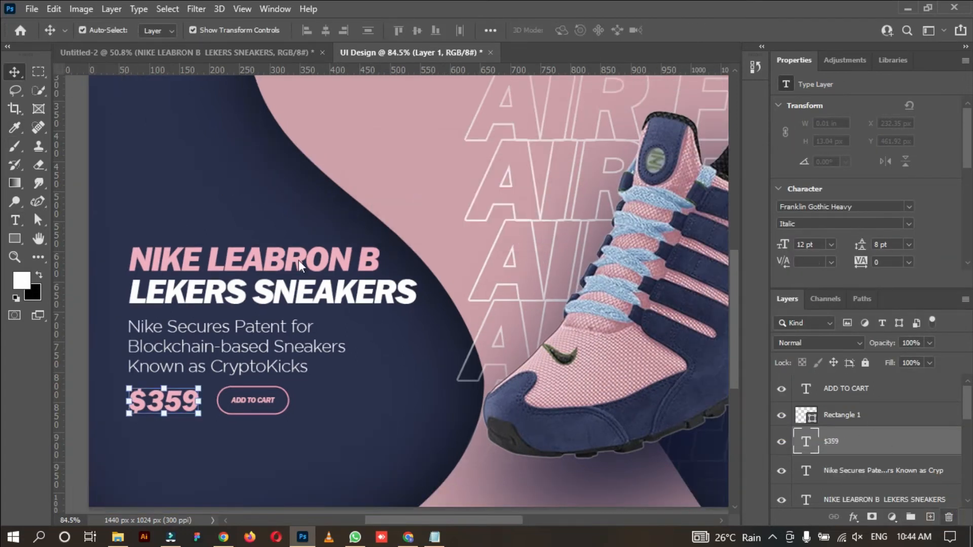
Recolor the $359 price text with the white sampled from the headline's second line.
click(369, 406)
scroll(375, 394, down, 1)
scroll(371, 375, down, 1)
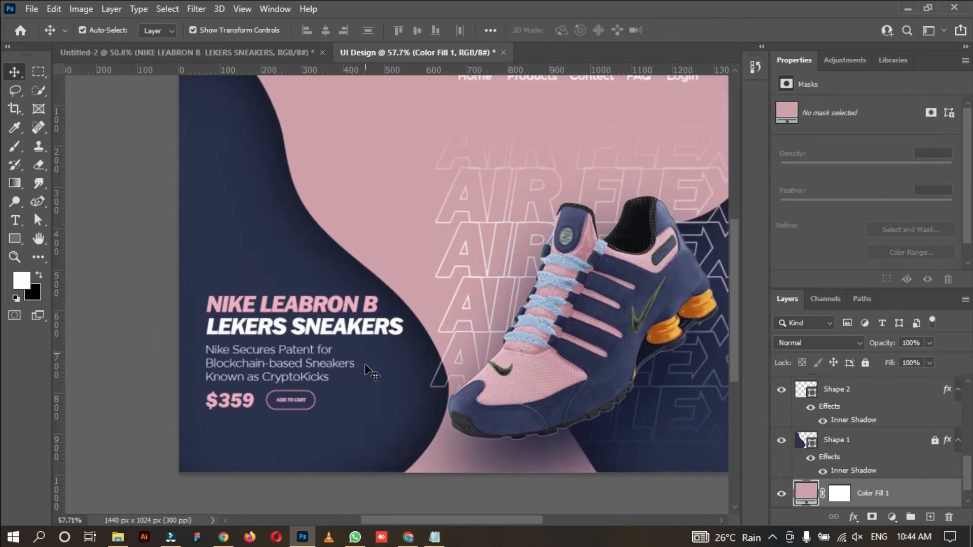
scroll(372, 372, down, 1)
click(263, 408)
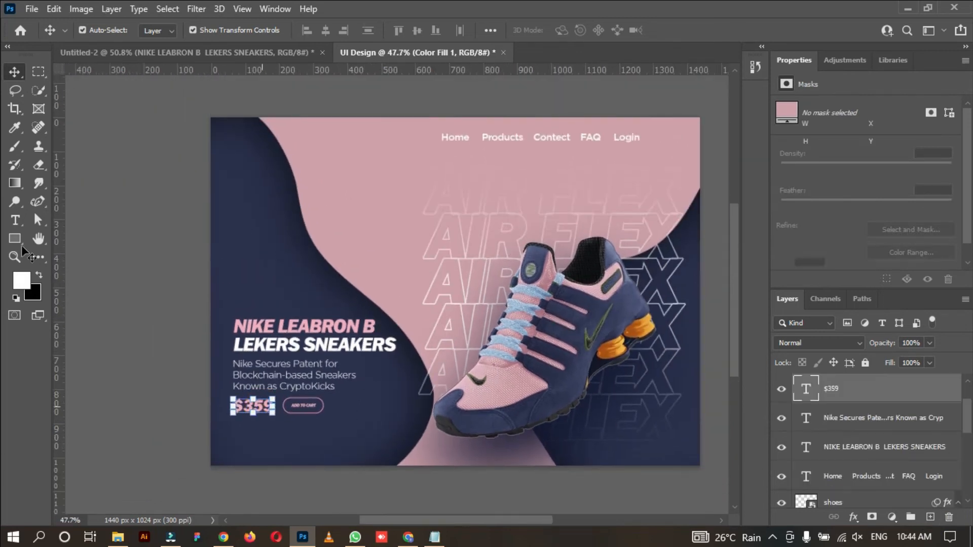
click(15, 220)
click(569, 31)
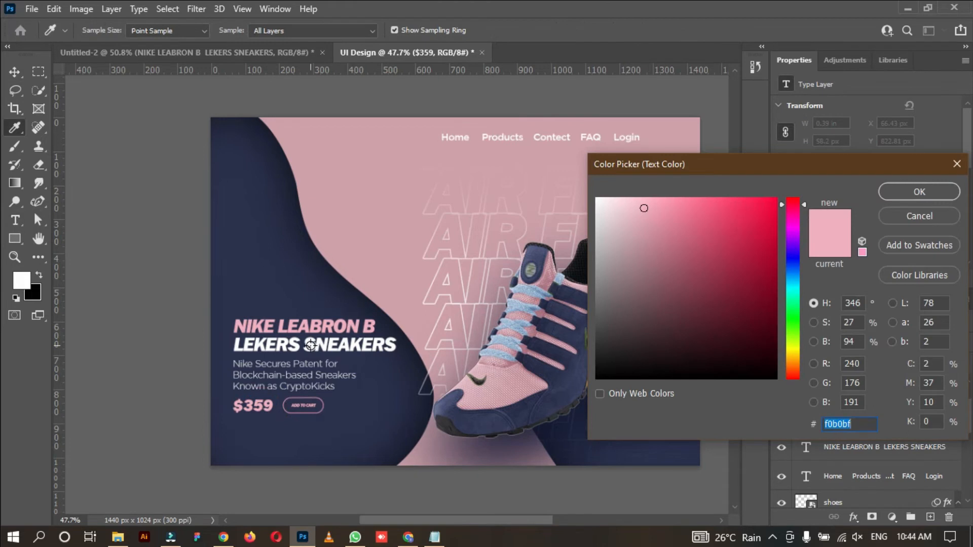
click(311, 345)
click(926, 191)
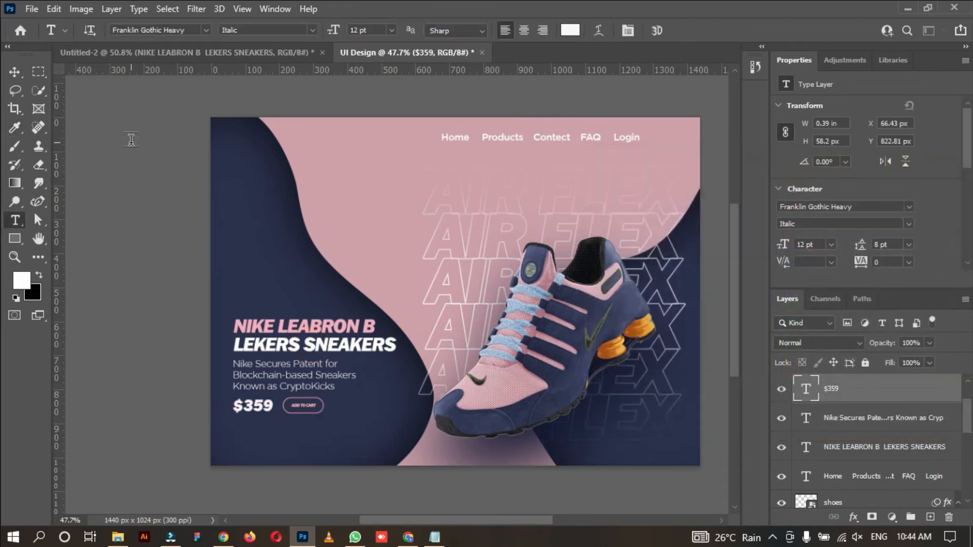
click(16, 72)
click(191, 212)
Place Nike-Logo.png from File Explorer over the navy wave and scale it to about 212 by 111 px.
scroll(191, 212, up, 2)
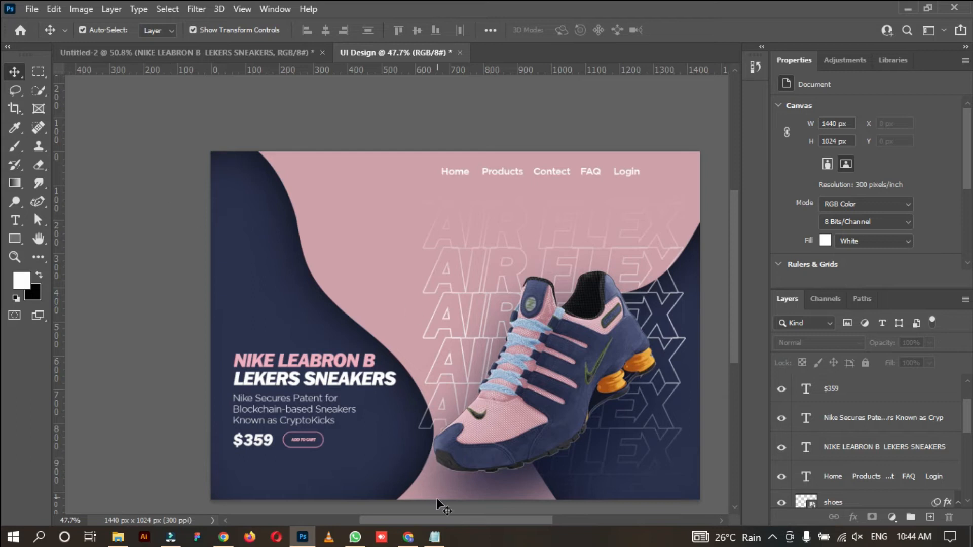
click(117, 537)
drag(660, 163, 206, 308)
drag(694, 460, 283, 228)
click(704, 29)
Add a Color Overlay effect to the Nike logo in the page background's pink, #cea1aa.
click(892, 518)
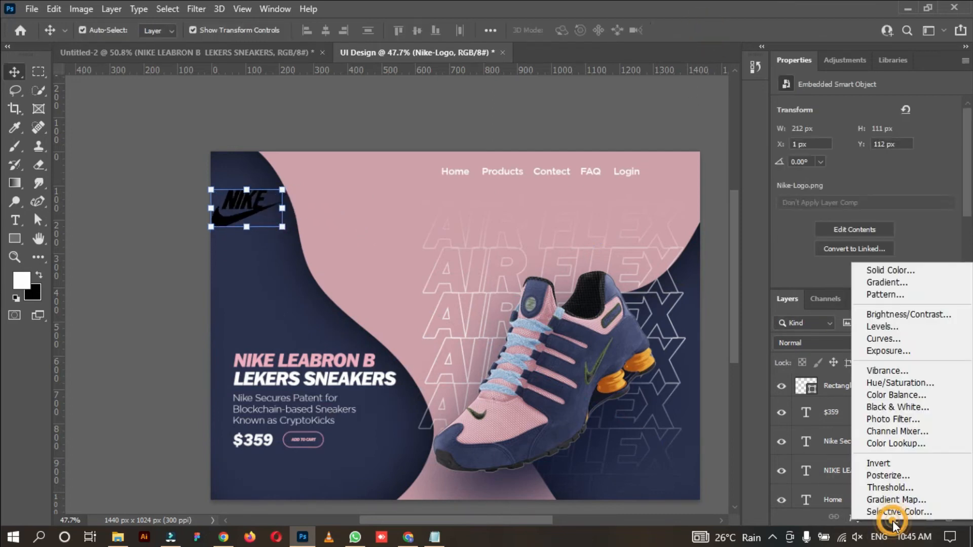
click(854, 519)
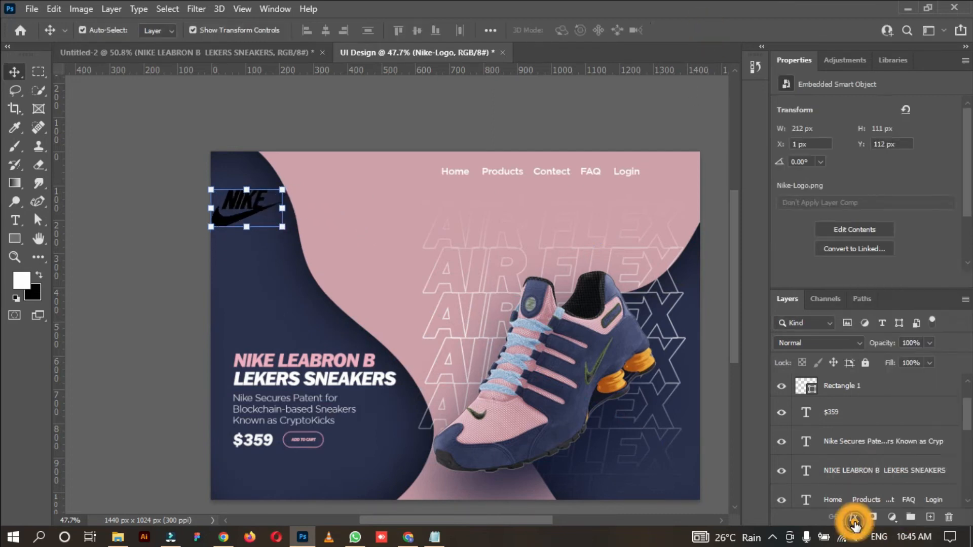
click(872, 467)
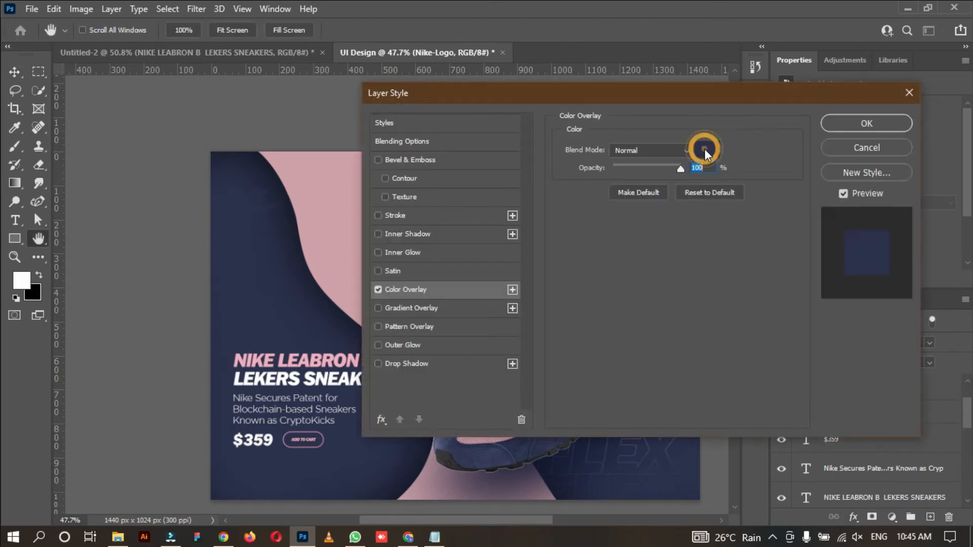
click(705, 148)
click(339, 190)
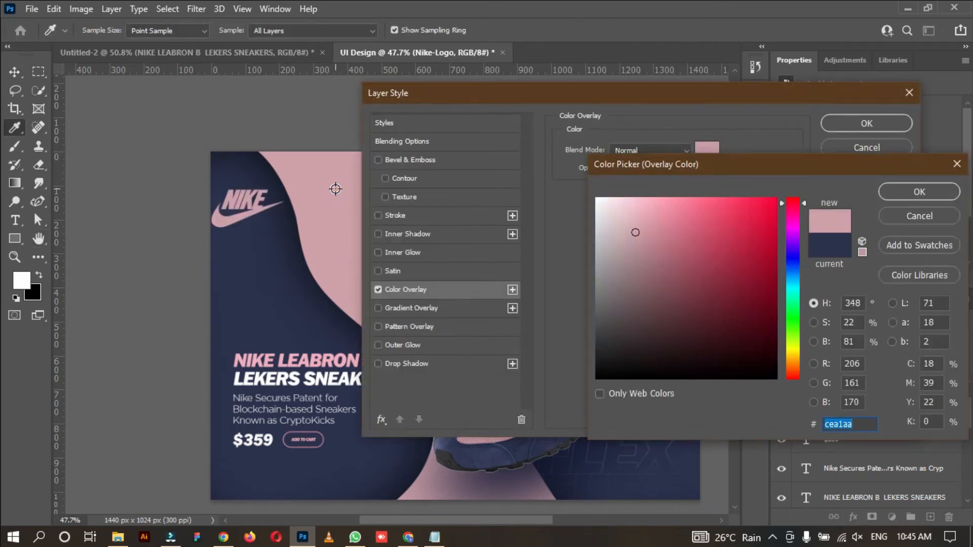
click(278, 381)
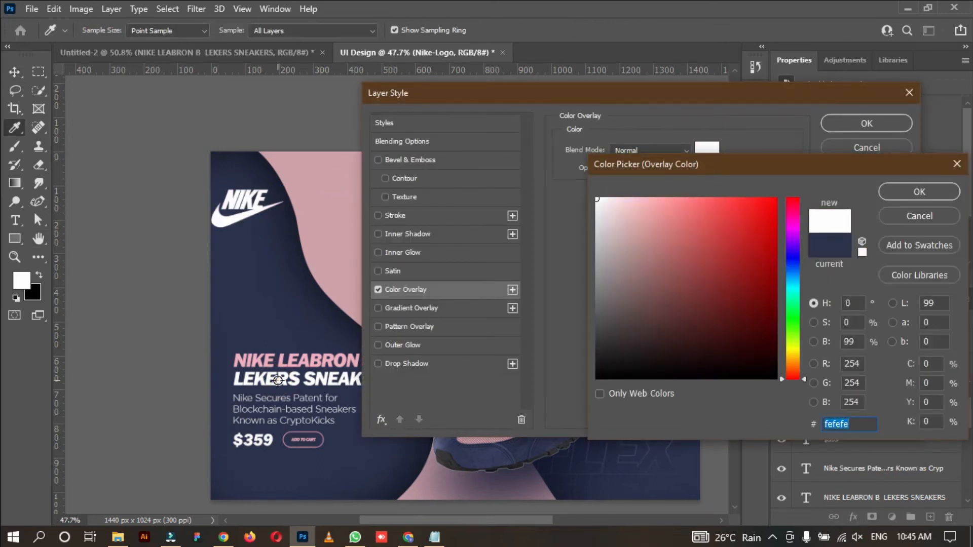
click(352, 185)
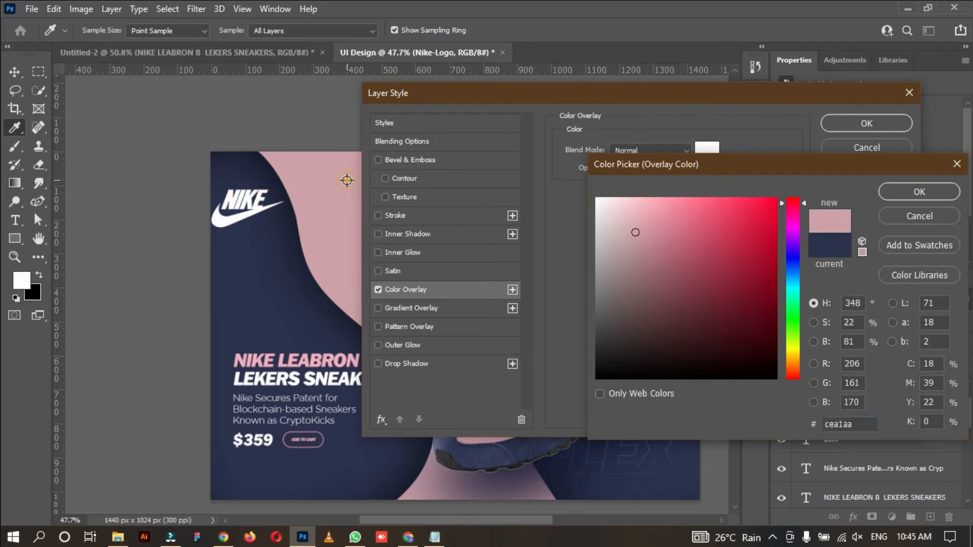
click(919, 192)
click(867, 123)
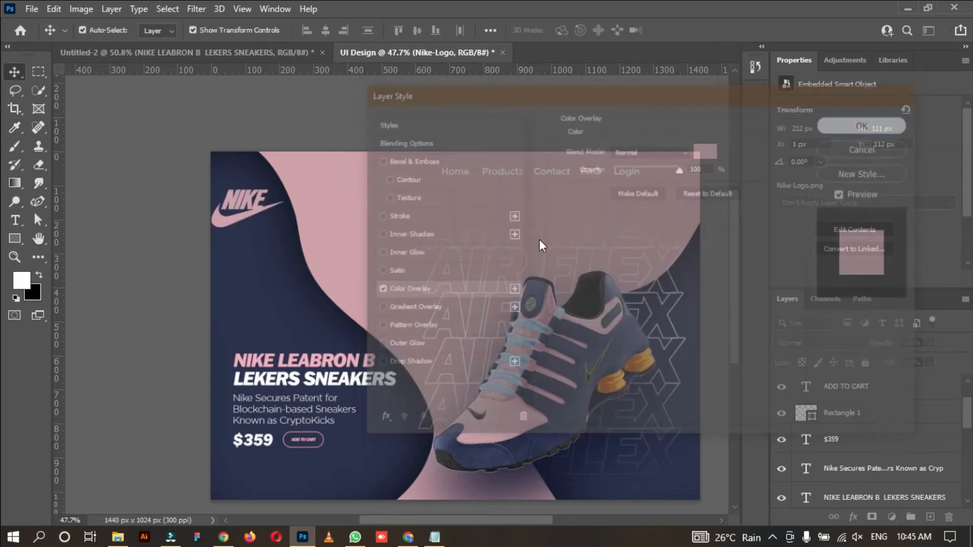
Scale the Nike logo down and move it into the page's upper-left corner.
key(v)
scroll(255, 208, up, 1)
scroll(254, 203, up, 1)
drag(297, 252, 232, 175)
click(707, 30)
click(126, 284)
key(ctrl+t)
click(706, 30)
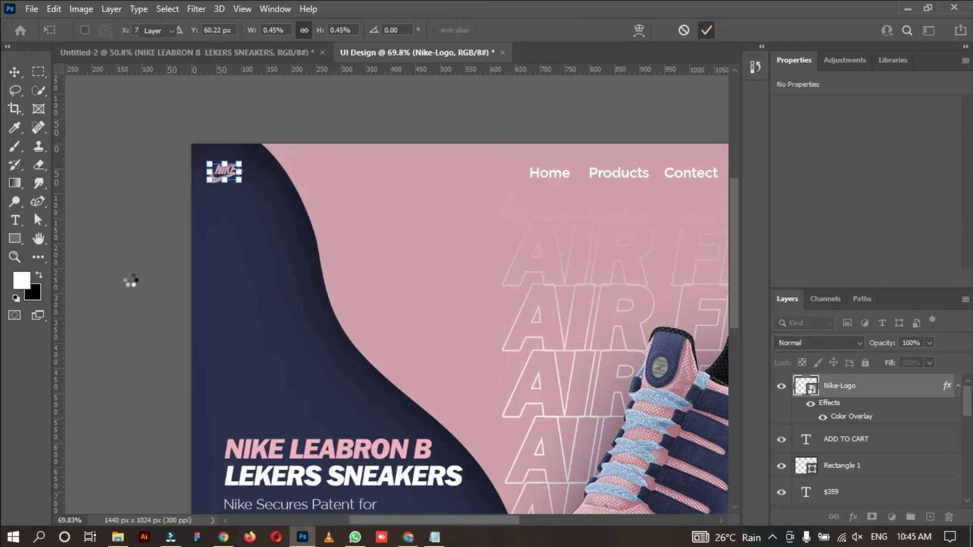
click(128, 279)
Resize the Nike logo to about 90 by 47 px and align it with the navigation row at about X 34, Y 36 px.
drag(229, 172, 251, 188)
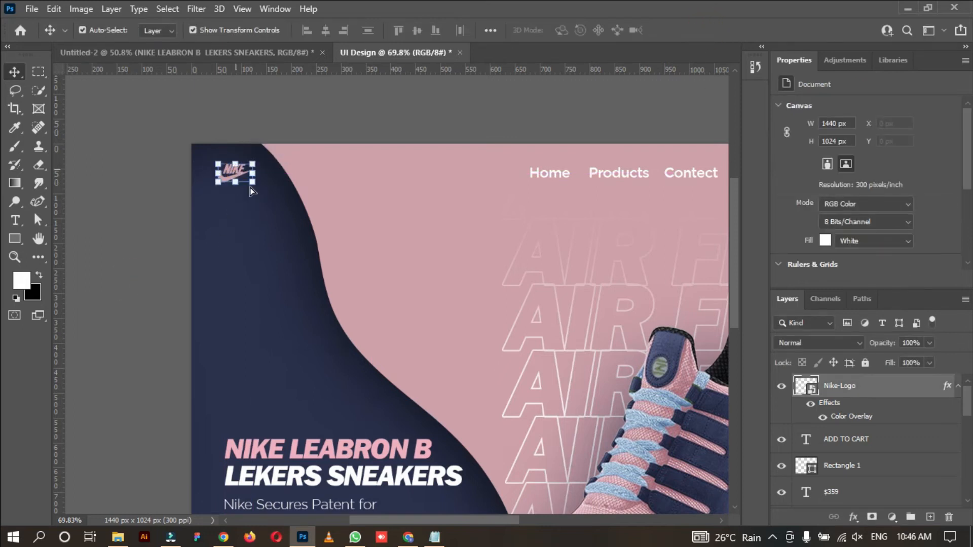
key(ctrl+t)
click(130, 245)
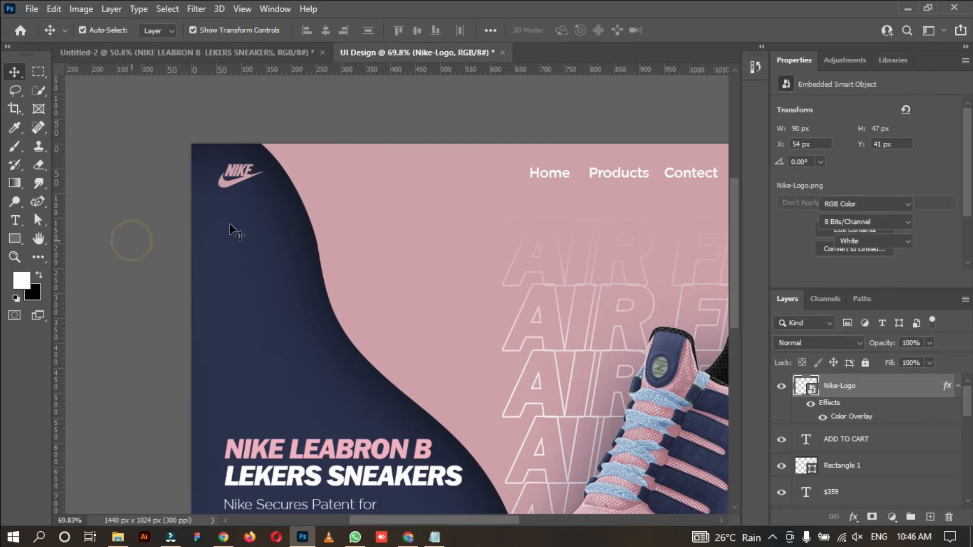
drag(234, 179, 223, 177)
shift+click(541, 175)
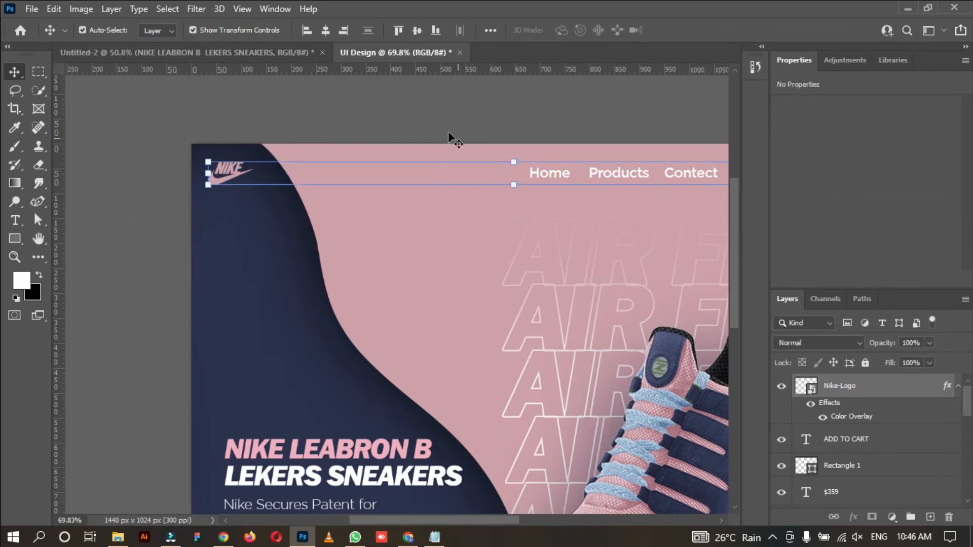
click(390, 113)
Change the Nike logo's Color Overlay to white.
click(216, 180)
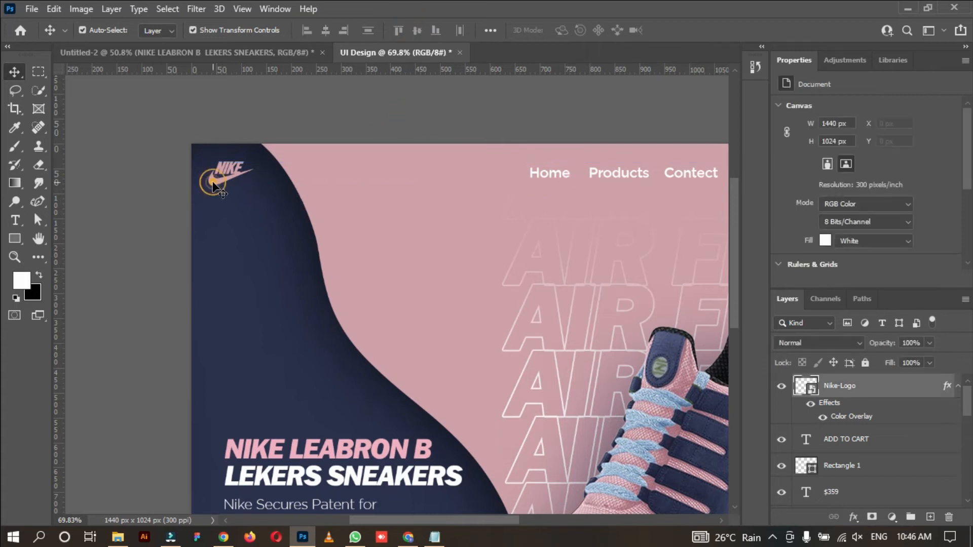
double_click(852, 419)
click(707, 150)
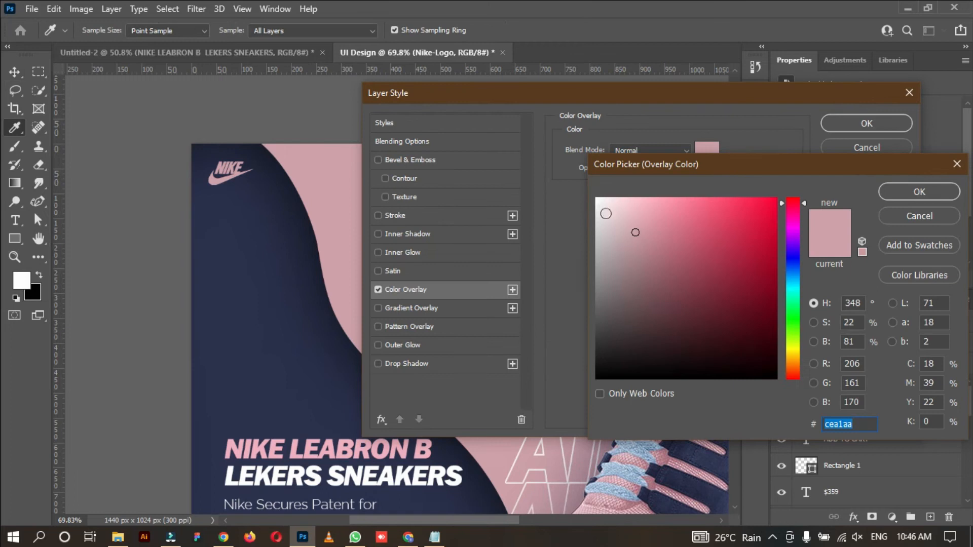
click(595, 199)
click(919, 191)
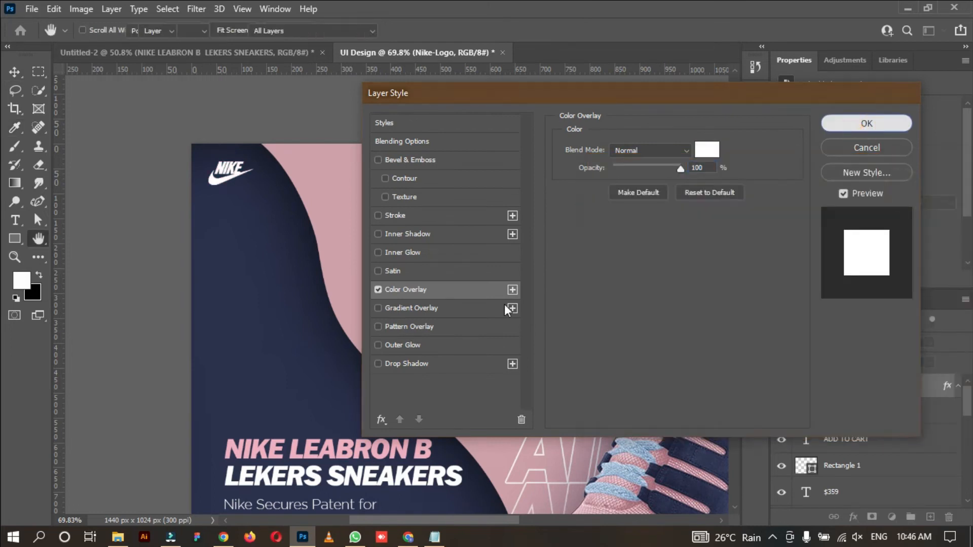
key(Return)
Place magnifying-glass.png from File Explorer onto the page as a new layer.
scroll(470, 317, down, 1)
drag(486, 521, 522, 523)
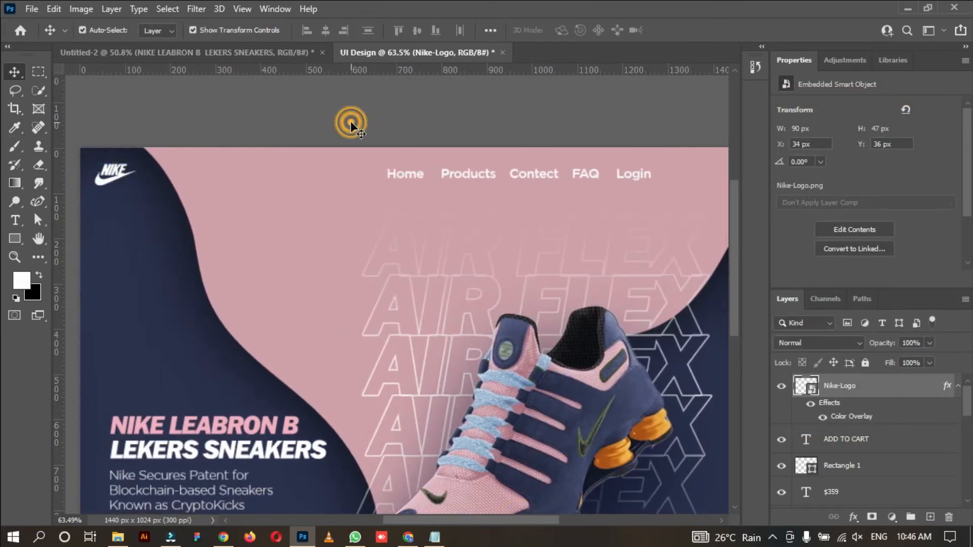
click(350, 121)
scroll(380, 224, down, 1)
scroll(515, 332, down, 1)
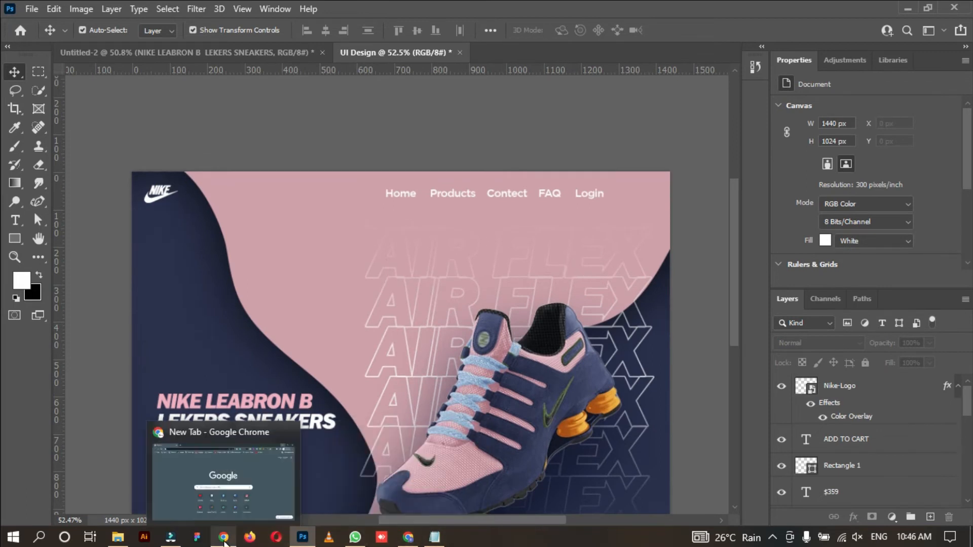
click(171, 538)
drag(564, 152, 180, 326)
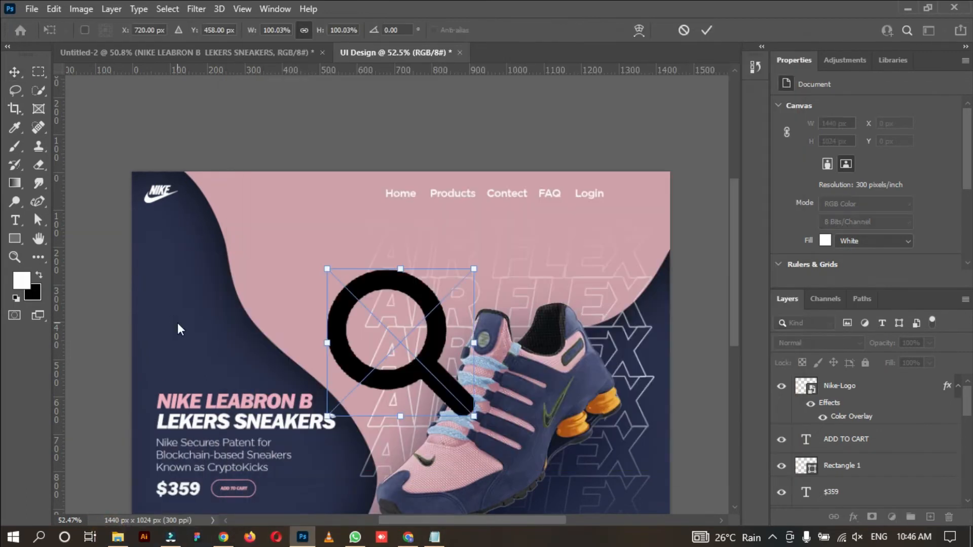
click(841, 411)
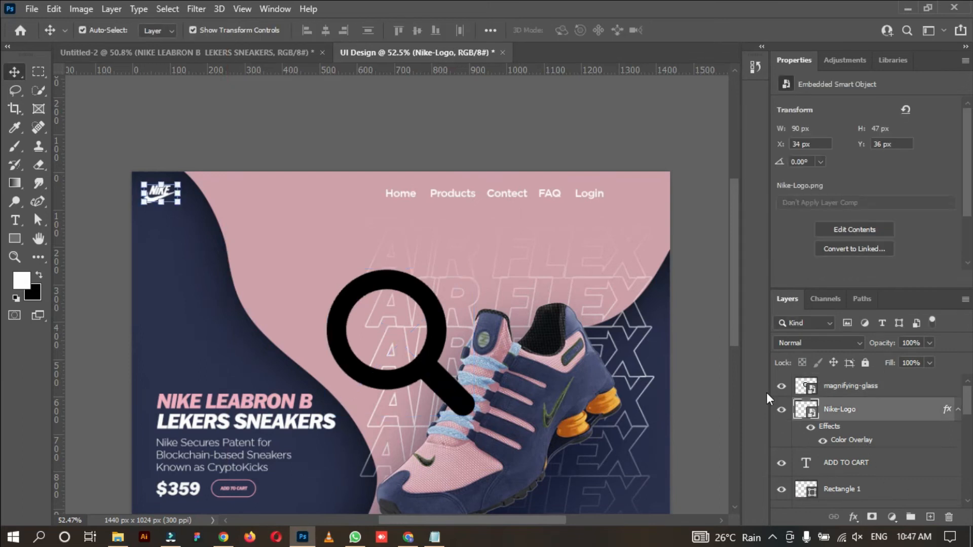
Add a white Color Overlay effect to the magnifying glass icon.
click(436, 375)
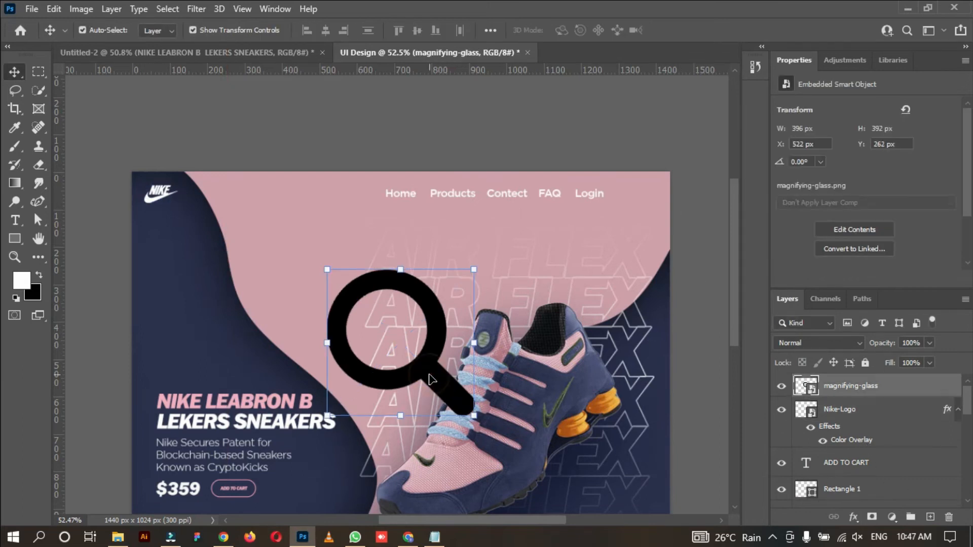
click(853, 517)
click(871, 478)
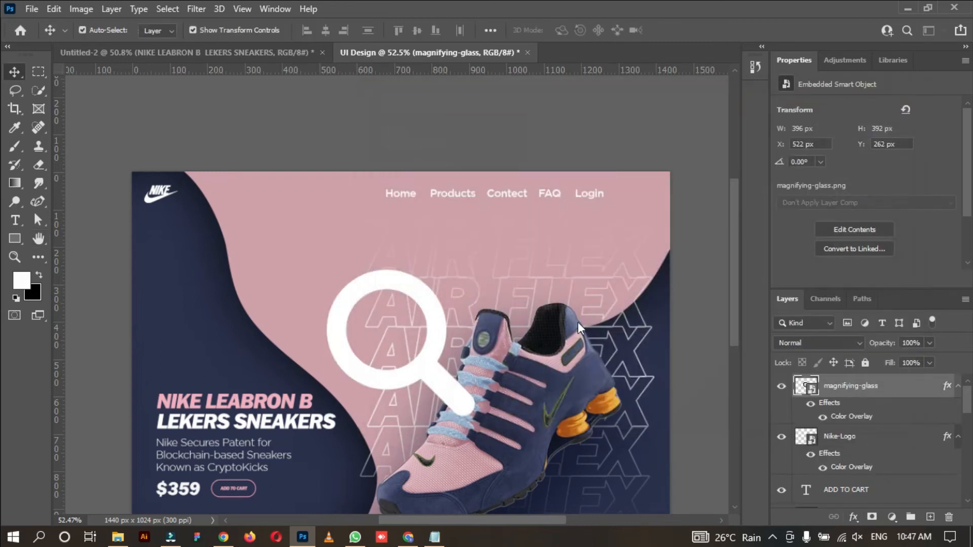
click(853, 125)
Scale the magnifying glass down to the navigation text's height and place it just after Login.
drag(475, 417, 624, 199)
click(708, 30)
click(347, 126)
click(678, 150)
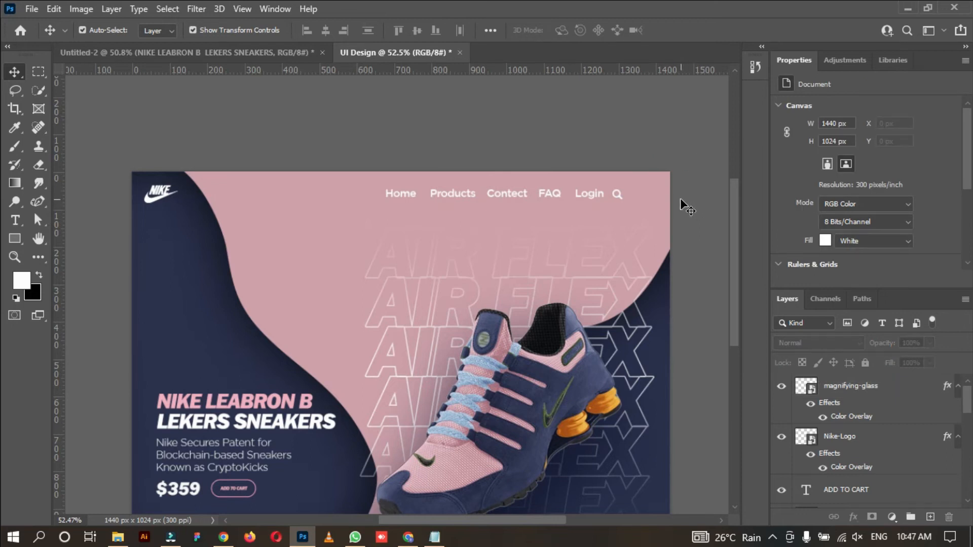
Place add-to-cart.png onto the page as a new layer and give it a white Color Overlay.
key(alt+Tab)
drag(391, 148, 186, 307)
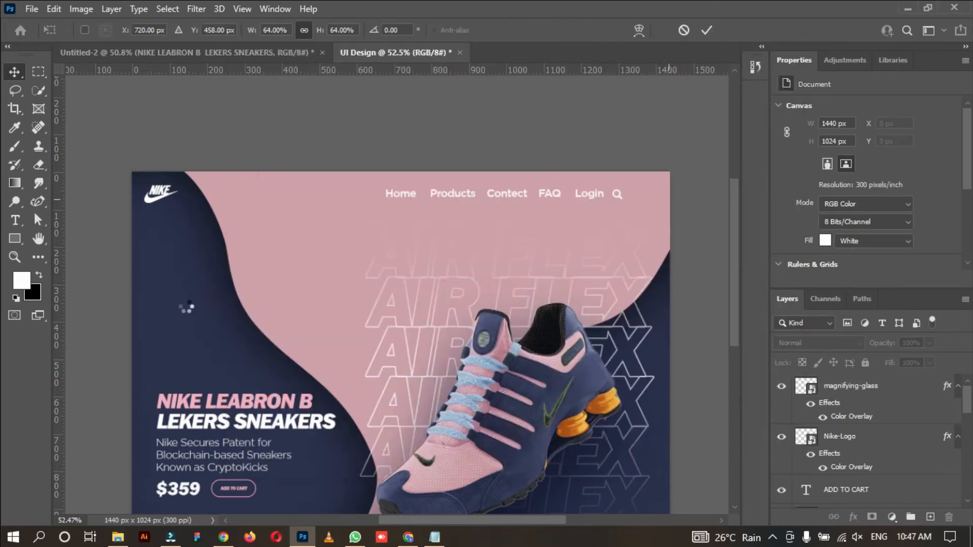
key(Return)
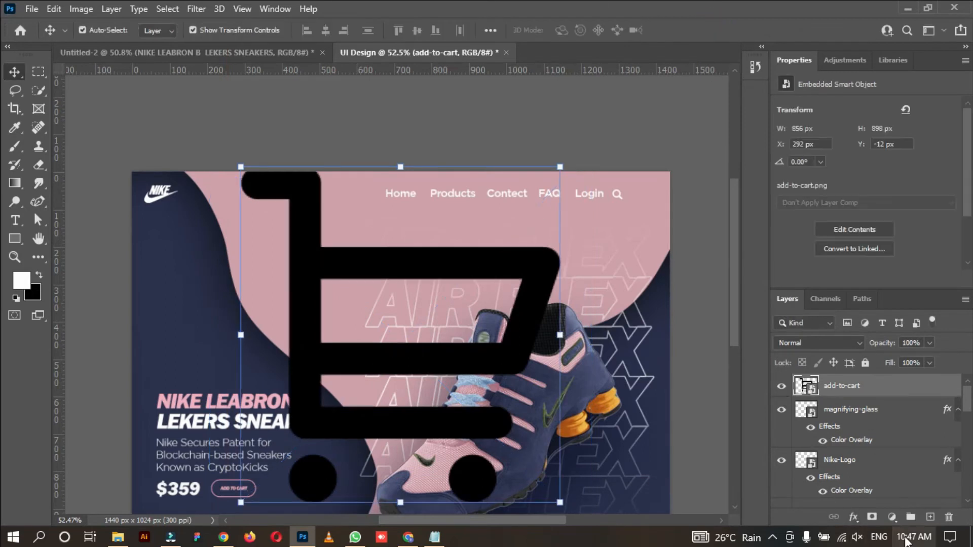
click(853, 516)
click(885, 466)
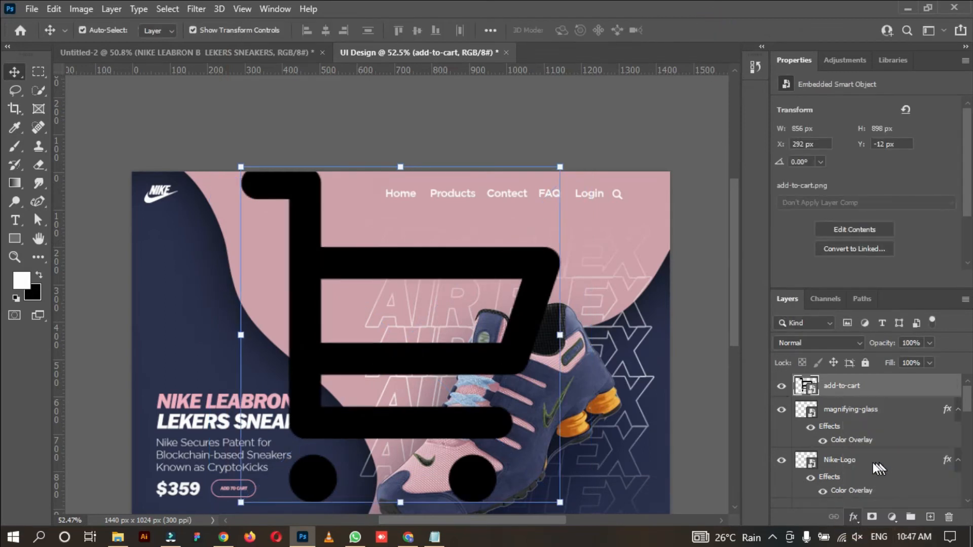
click(864, 122)
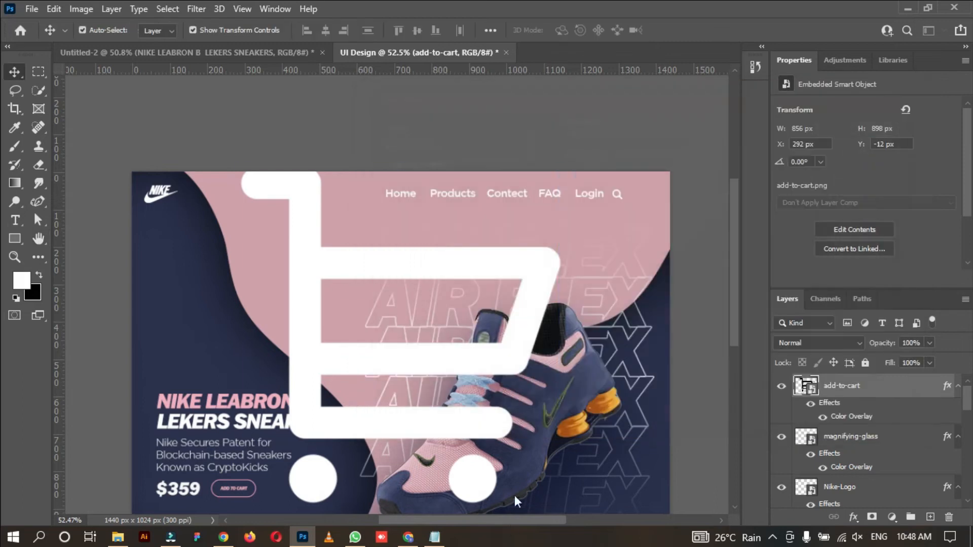
Scale the cart icon to about 24 by 25 px and place it after the magnifying glass at about X 1355, Y 48 px.
drag(559, 502, 377, 214)
click(328, 139)
drag(251, 223, 644, 200)
scroll(646, 203, up, 3)
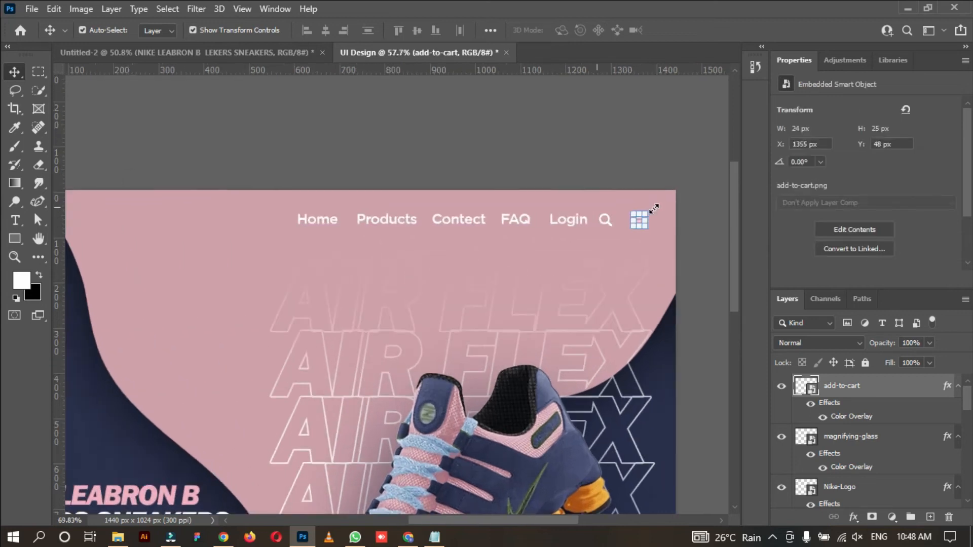
Finish the cart icon's transform and draw an ellipse of about 18 by 18 px just below it.
scroll(653, 208, up, 2)
key(ctrl+t)
click(706, 30)
click(670, 108)
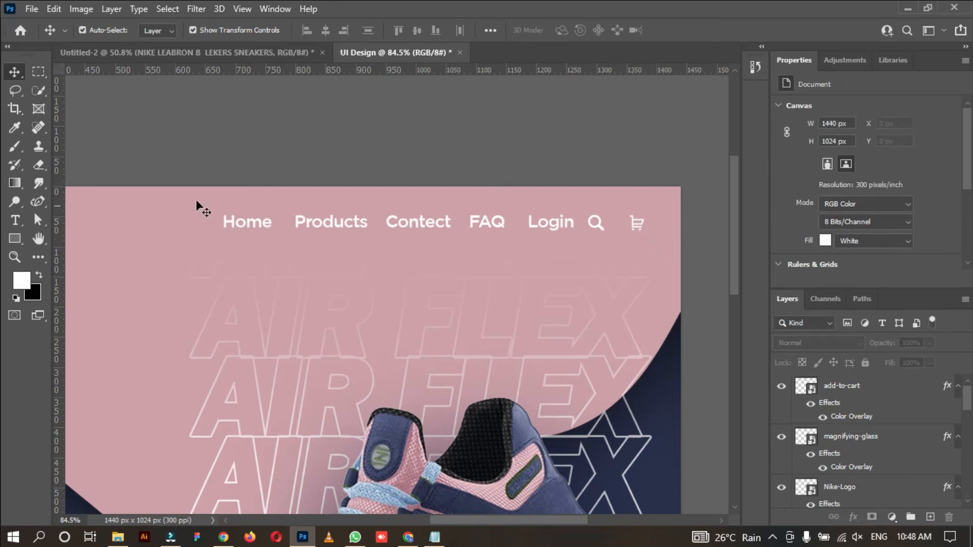
right_click(11, 237)
click(50, 248)
drag(657, 258, 669, 270)
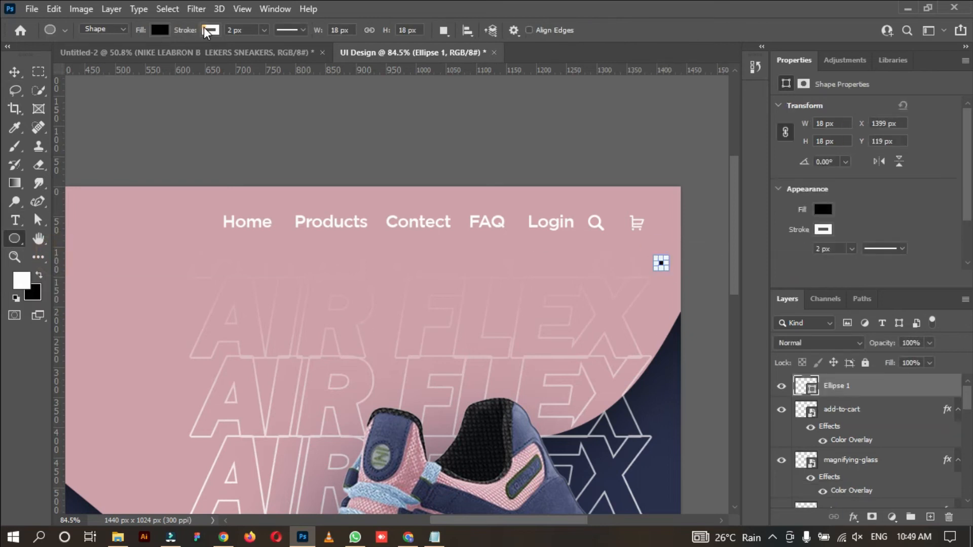
Remove the small circle's stroke and fill it with red.
click(208, 31)
click(160, 31)
click(199, 105)
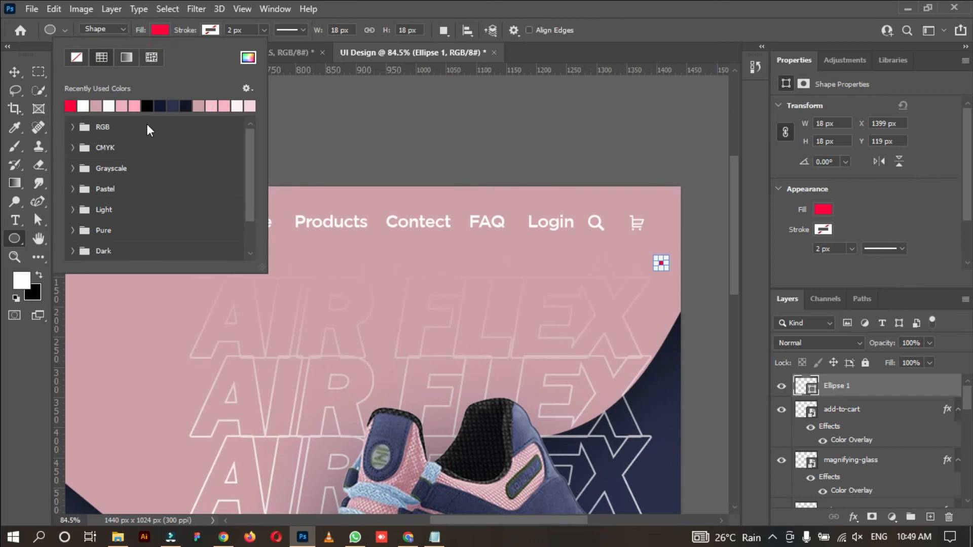
Move the red circle onto the cart icon's upper-right corner at about X 1370, Y 43 px.
click(16, 72)
click(286, 115)
scroll(665, 272, up, 2)
drag(661, 262, 634, 197)
click(702, 223)
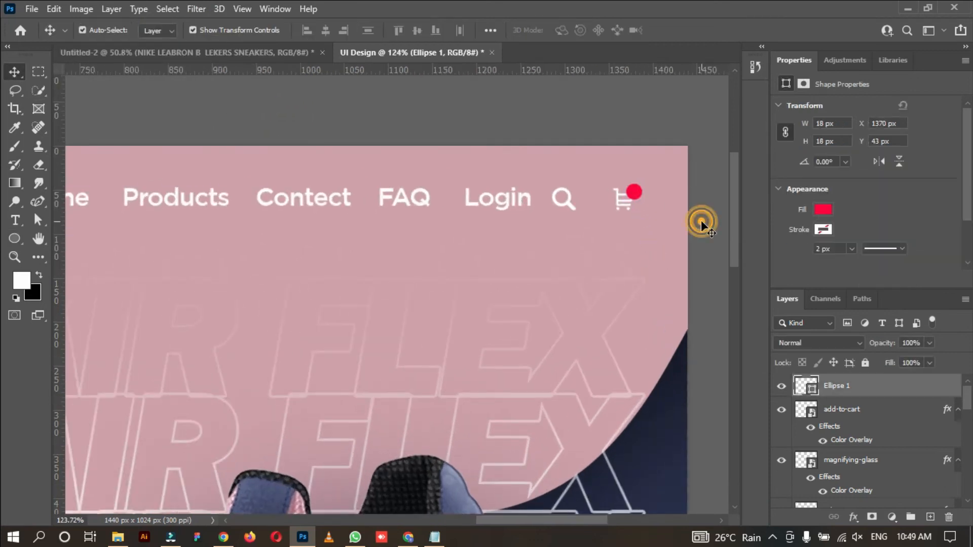
Add a white text layer reading "1" below Login and set its font to Gotham Light.
click(15, 221)
click(467, 257)
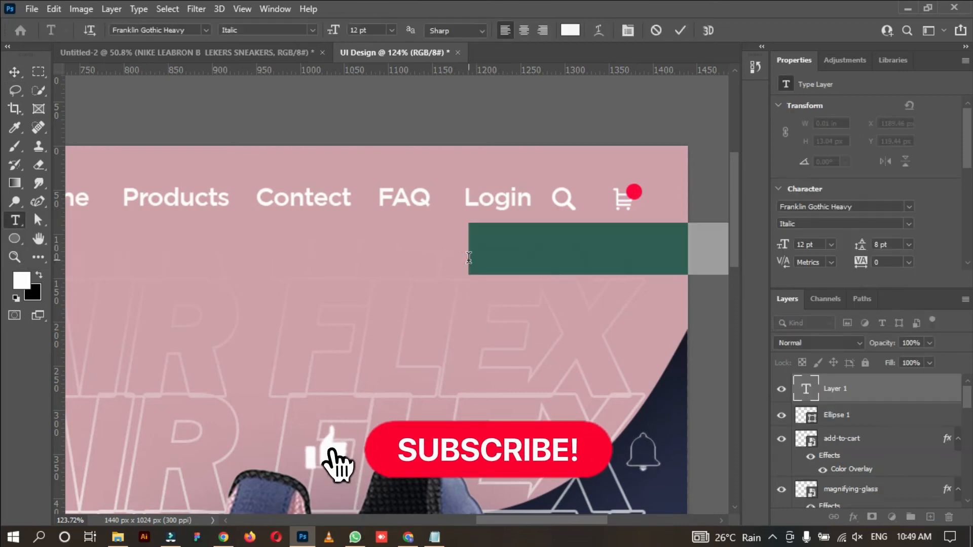
text(1)
click(908, 207)
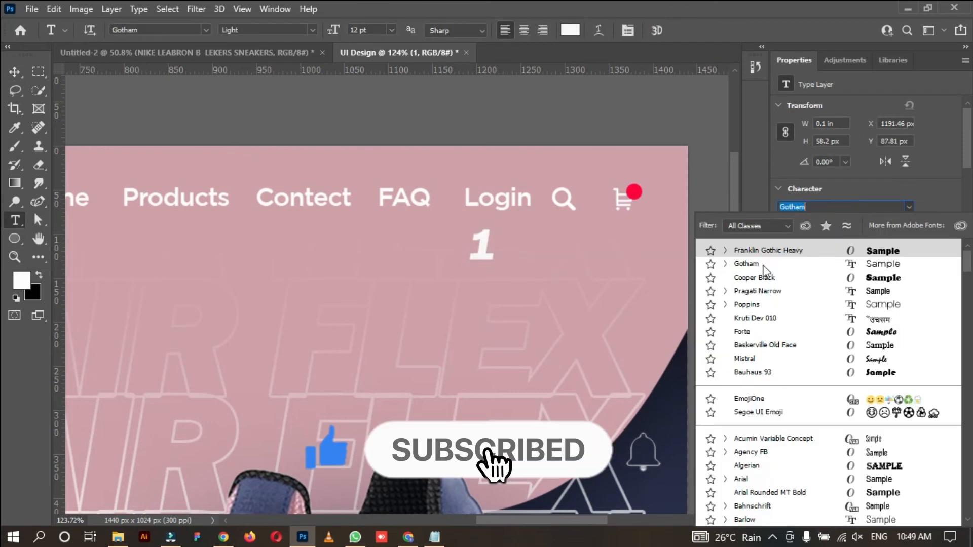
click(747, 266)
Set the number 1 to 4 pt and move it over the red circle at about X 1375, Y 45 px.
drag(817, 245, 772, 290)
text(2)
key(Return)
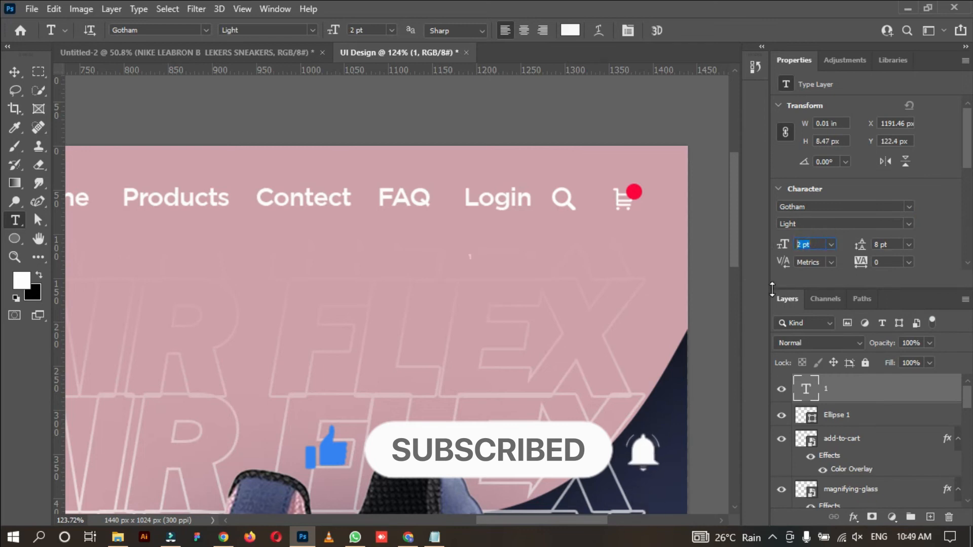
click(14, 72)
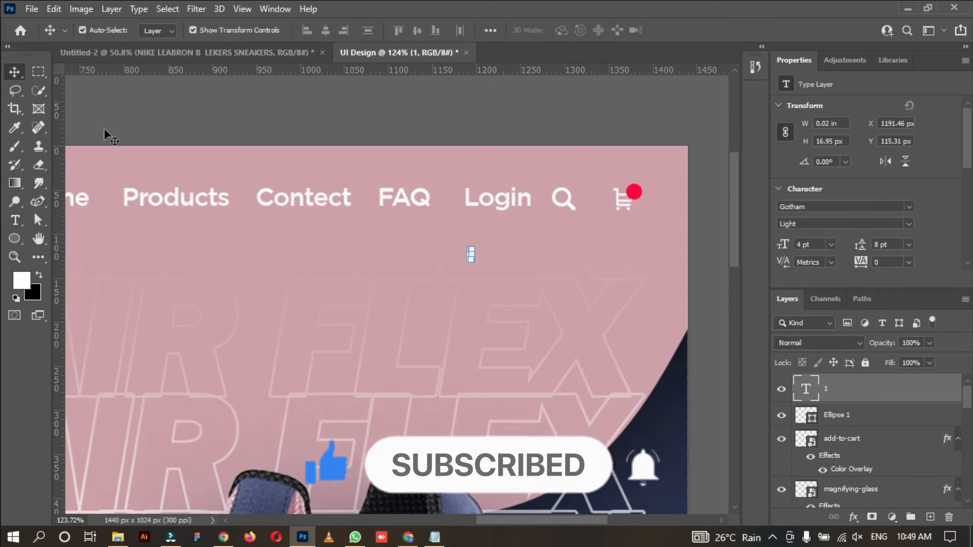
drag(474, 256, 635, 196)
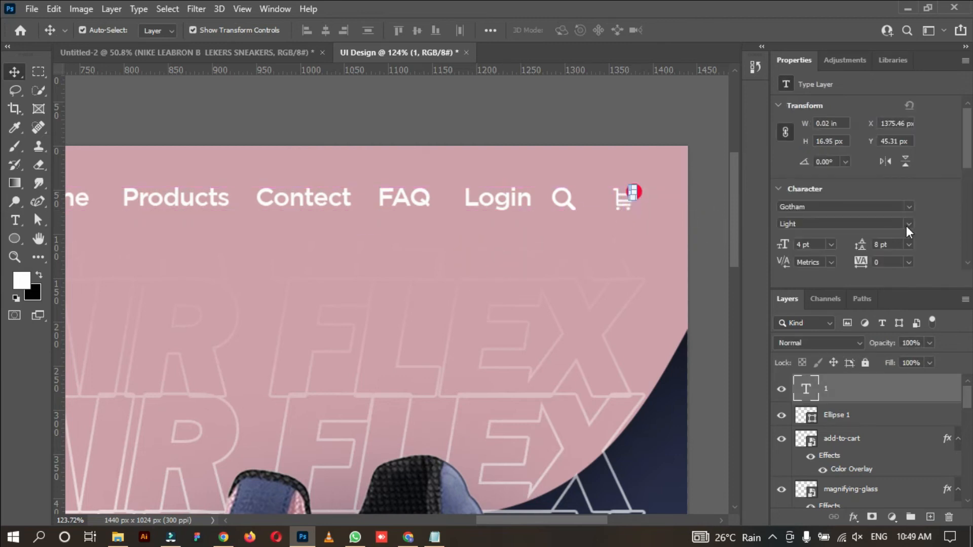
Change the number 1 to Medium weight and set its size to 3 pt.
click(906, 224)
click(854, 279)
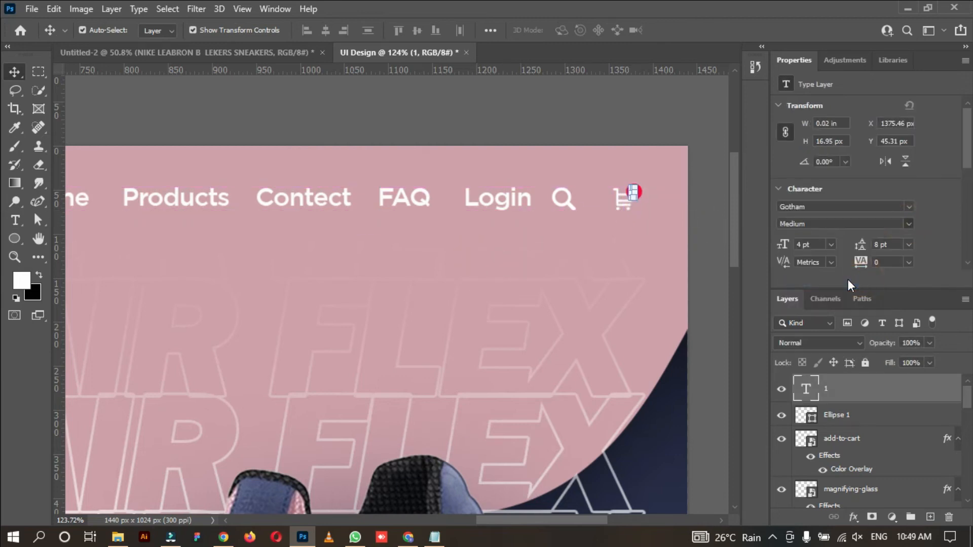
click(714, 216)
scroll(633, 198, up, 5)
click(637, 195)
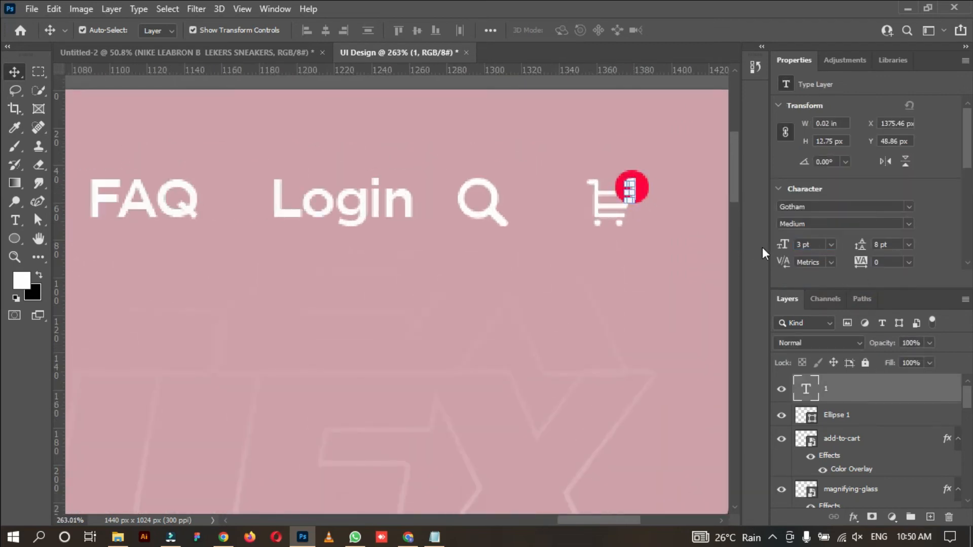
click(690, 212)
shift+click(637, 189)
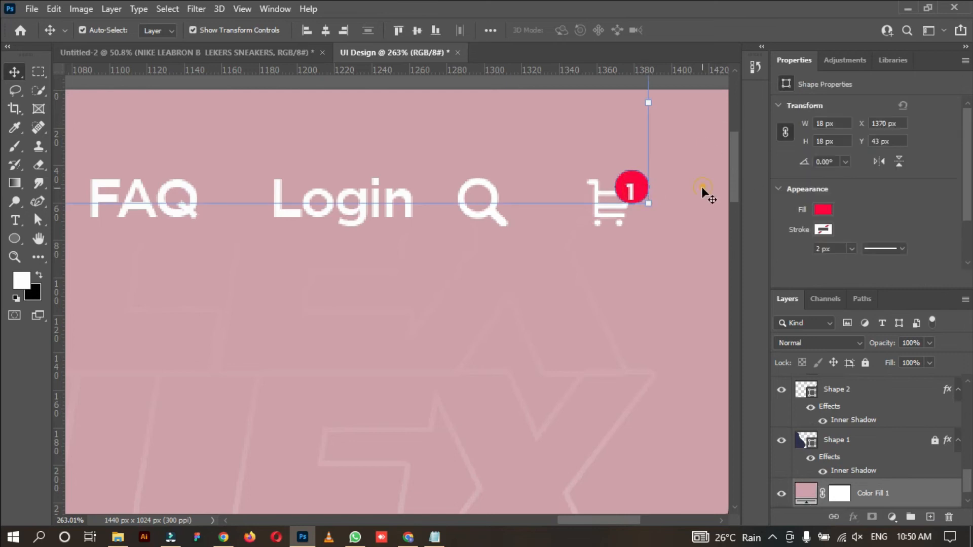
scroll(730, 361, down, 10)
click(655, 339)
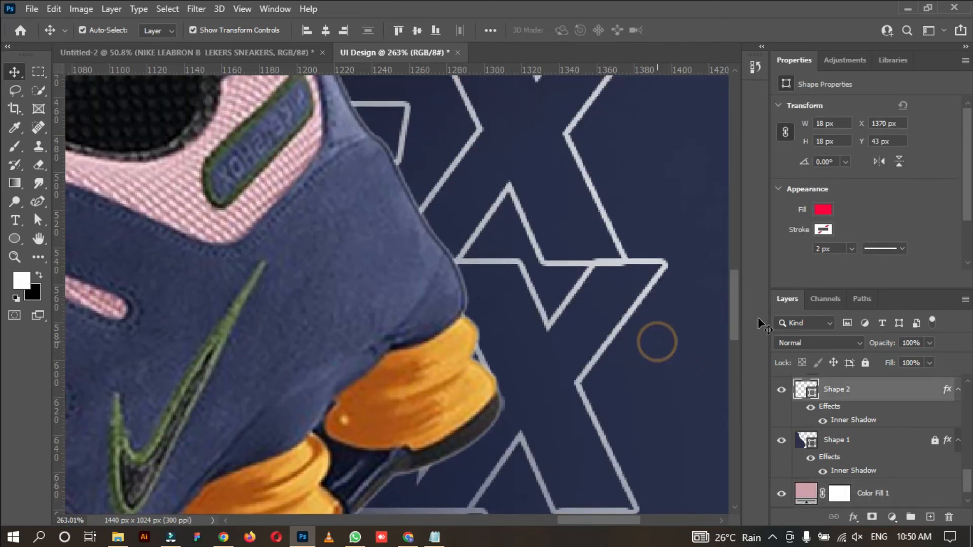
scroll(659, 385, up, 10)
click(641, 275)
scroll(633, 254, up, 5)
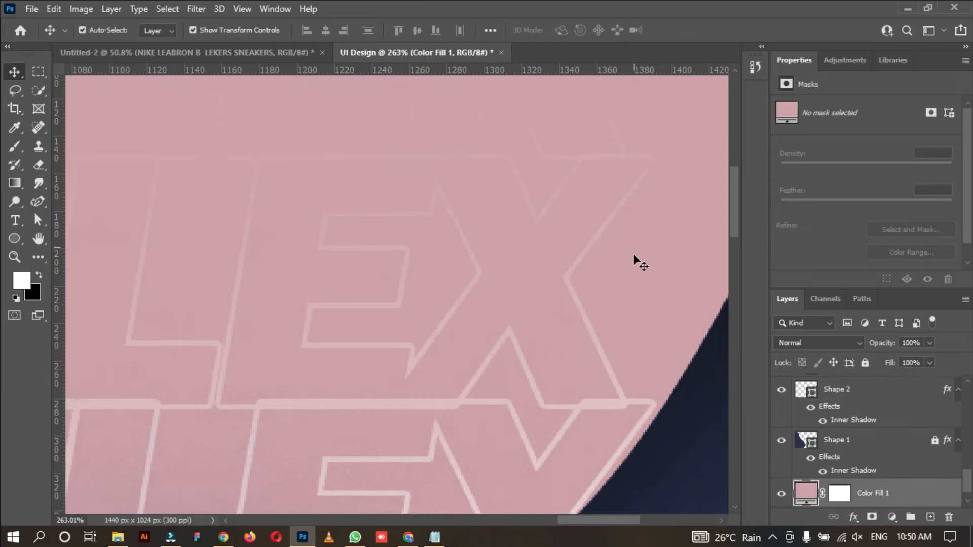
Center the number 1 inside the red circle and select both badge layers.
click(643, 191)
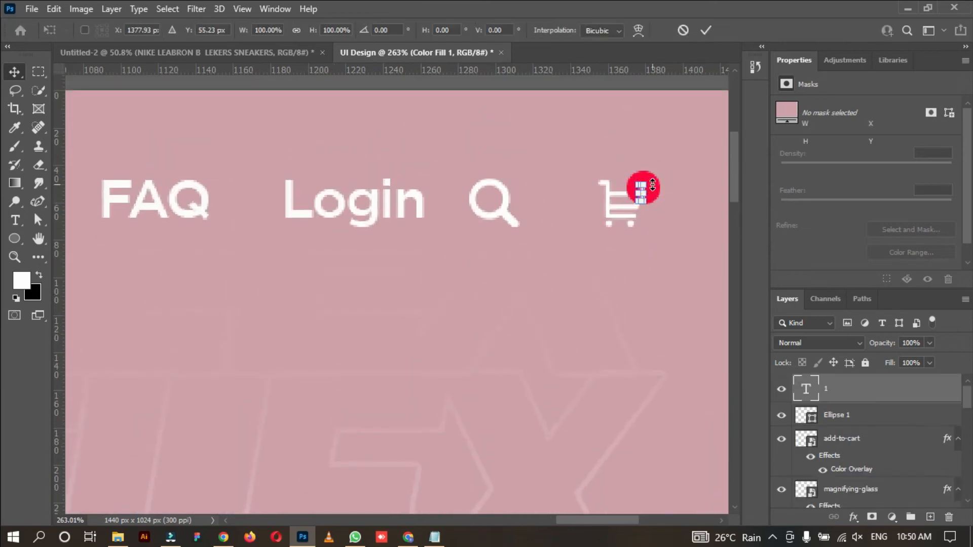
click(835, 418)
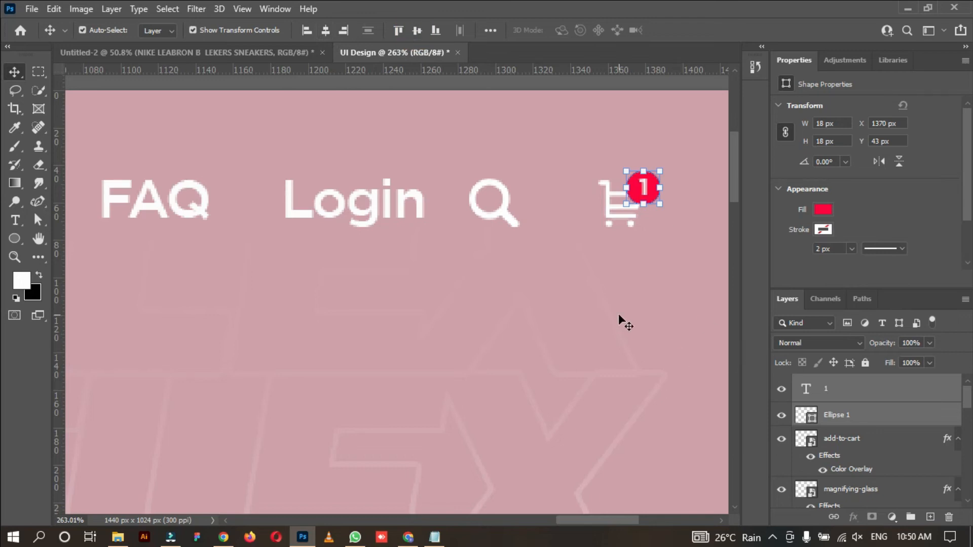
scroll(618, 314, down, 6)
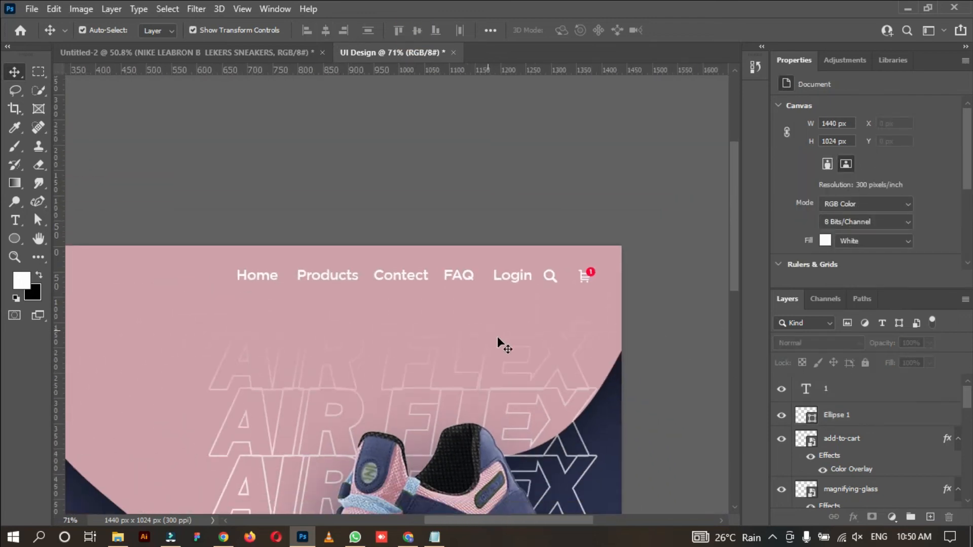
Draw a rectangle of about 104 by 43 px around the Home navigation item.
drag(542, 519, 500, 518)
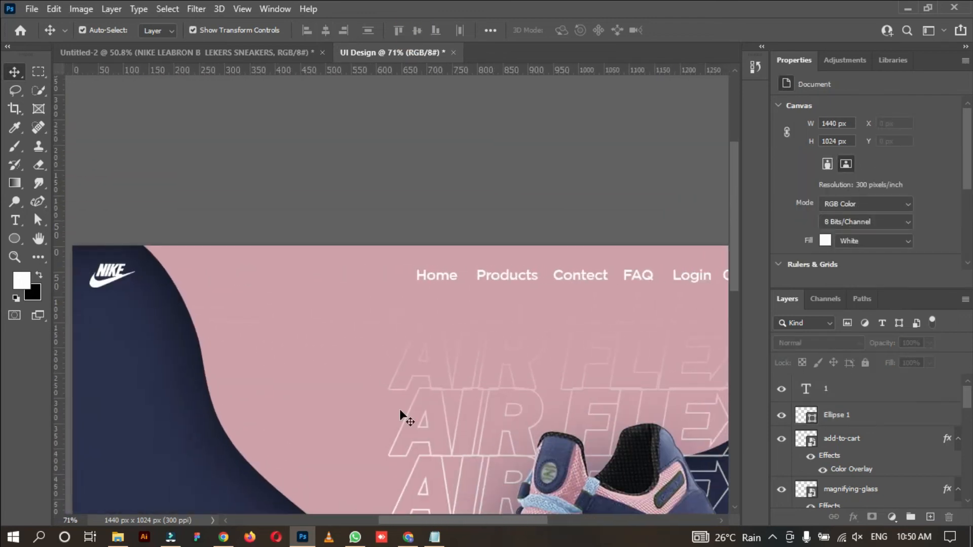
right_click(14, 233)
click(61, 239)
mouse_move(410, 265)
mouse_down()
mouse_move(420, 278)
mouse_move(462, 286)
mouse_up()
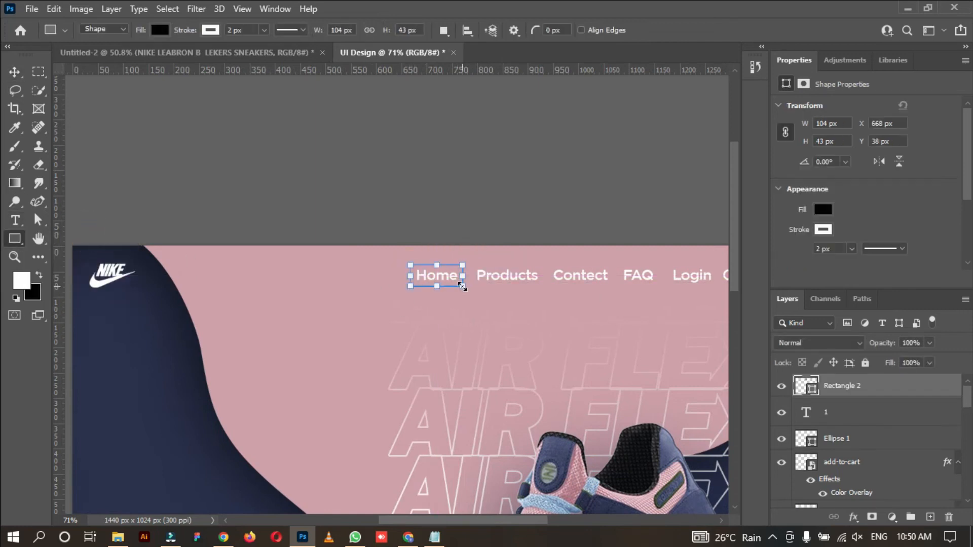
Remove the Home rectangle's stroke and fill it with dark navy from the recently used colors.
click(211, 30)
click(124, 57)
click(160, 29)
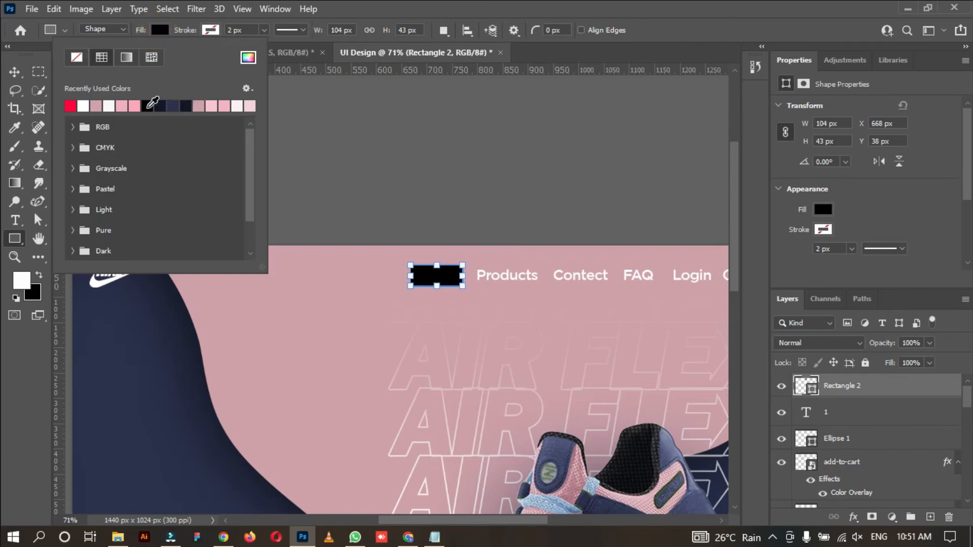
click(148, 106)
click(174, 107)
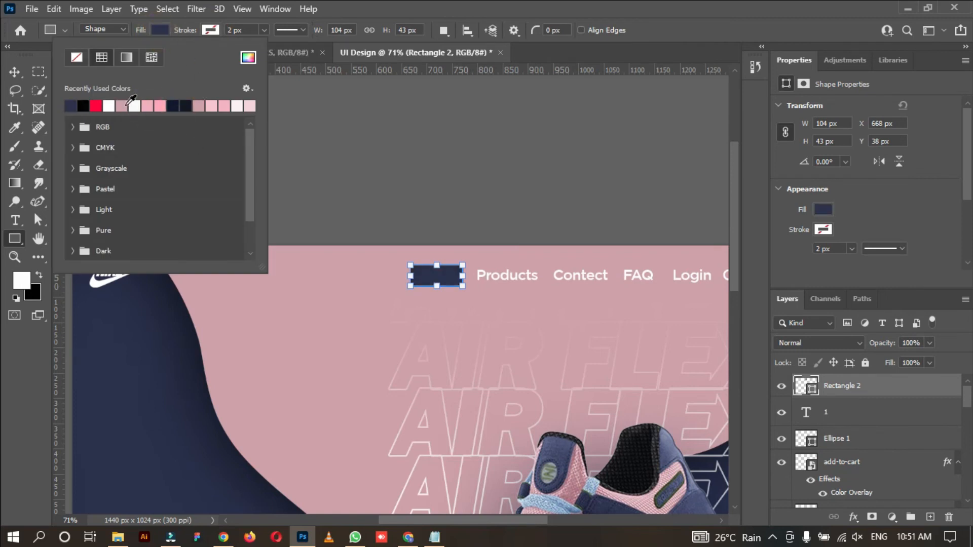
Round all four corners of the navy rectangle to 21.5 px to form a pill.
click(15, 72)
scroll(871, 228, down, 3)
drag(801, 232, 845, 234)
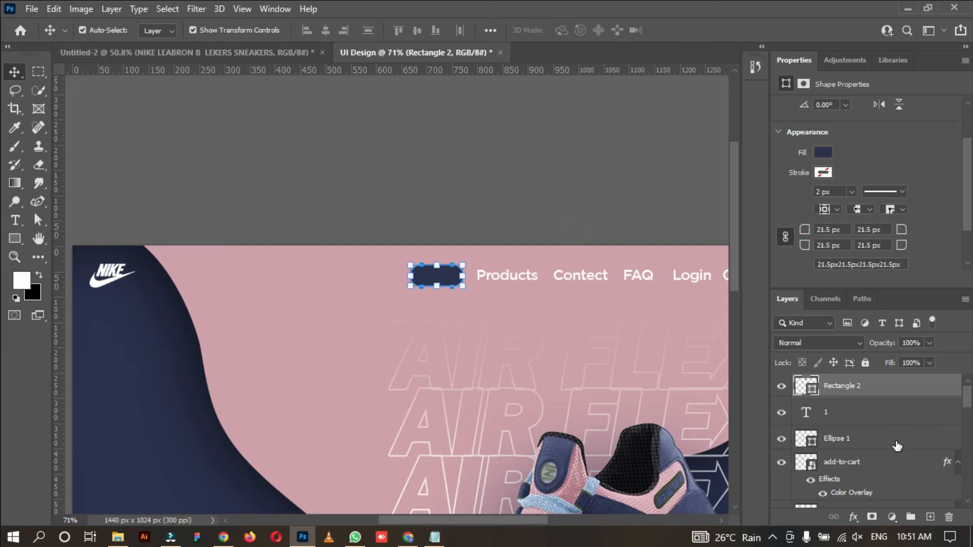
Move the navy pill's layer down the stack to just beneath the navigation text and above the shoes layer.
scroll(897, 445, down, 10)
scroll(894, 439, down, 1)
scroll(893, 439, up, 12)
mouse_move(856, 398)
mouse_down()
mouse_move(847, 509)
mouse_move(853, 403)
mouse_up()
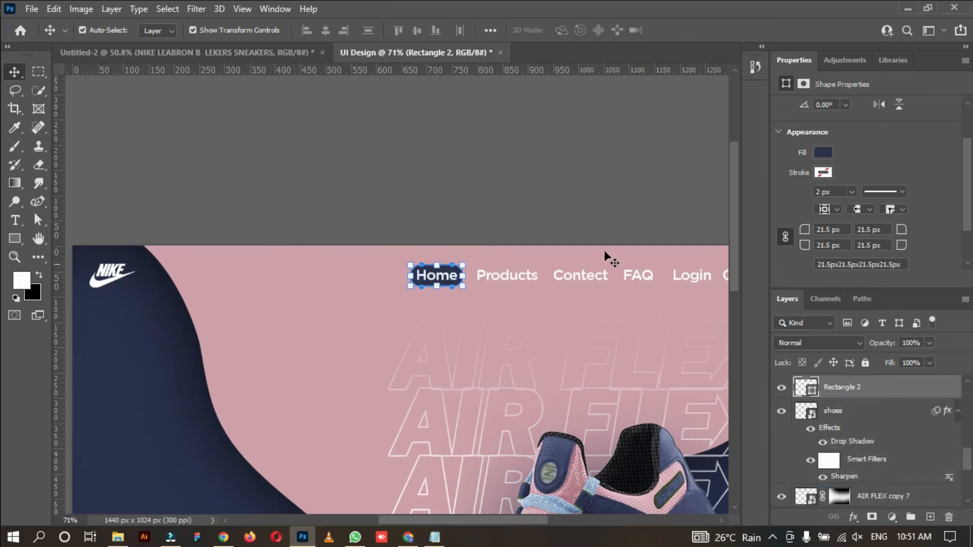
click(537, 206)
Set the navigation text's font size to 6.5 pt.
scroll(447, 315, down, 7)
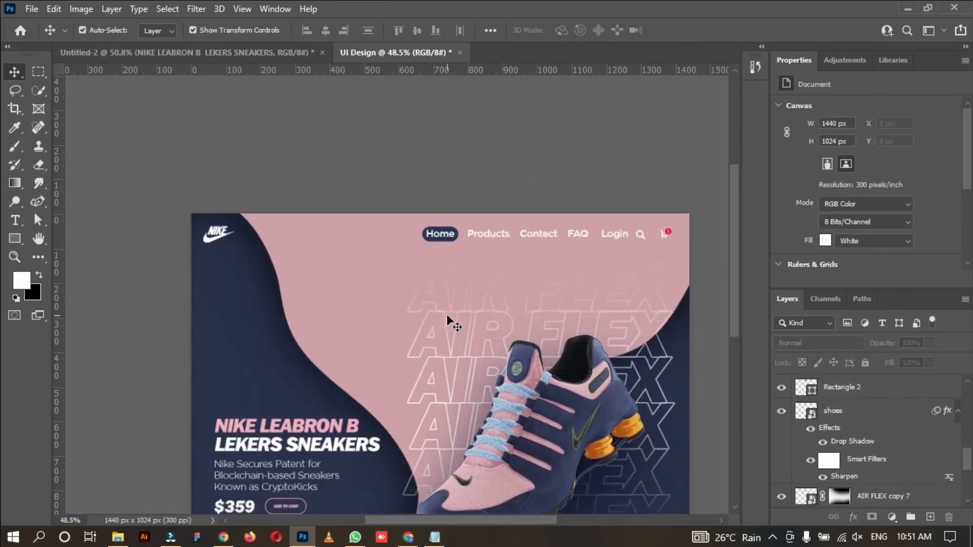
click(530, 212)
click(815, 244)
text(6)
key(Return)
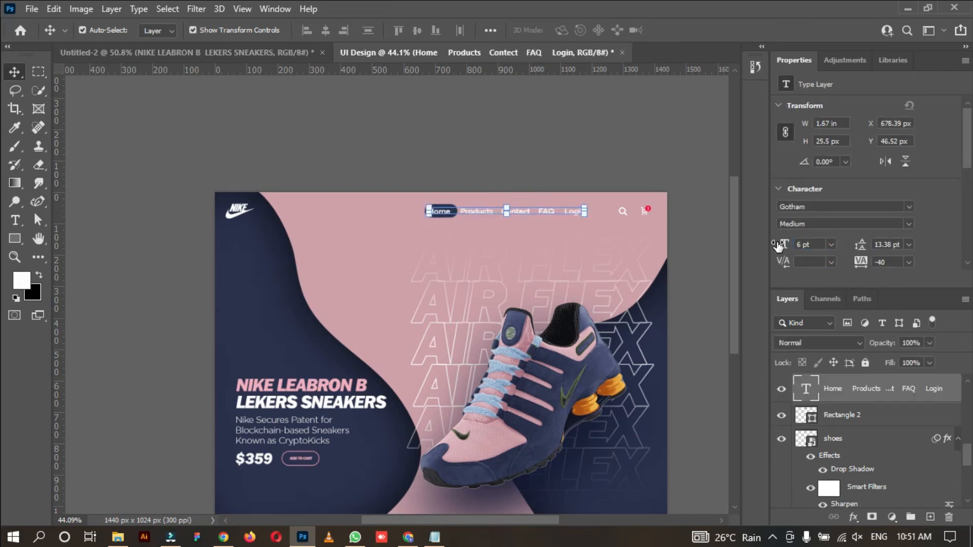
text(6.5)
key(Return)
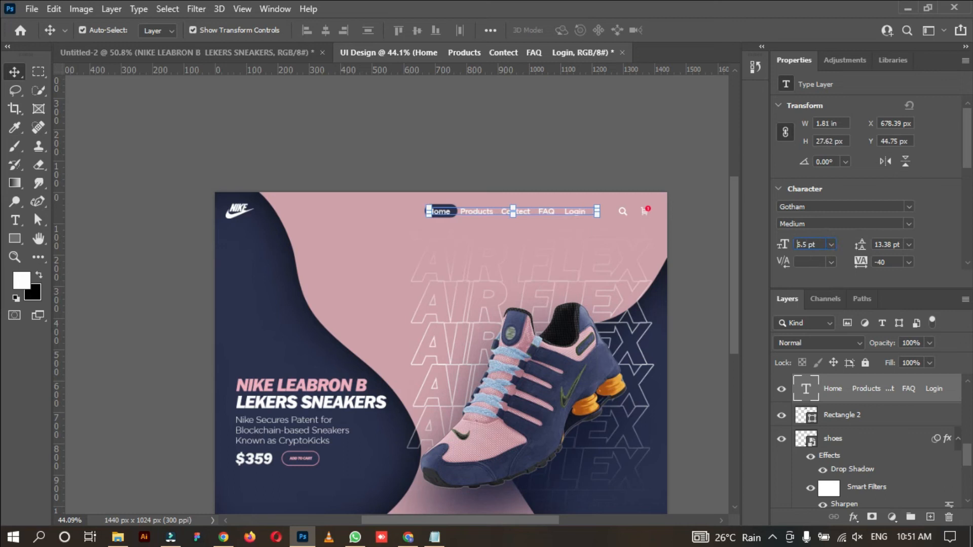
Nudge the navigation text to about X 680, Y 42 px so that Home sits centered in the navy pill.
click(525, 210)
key(Up)
key(Up)
key(Up)
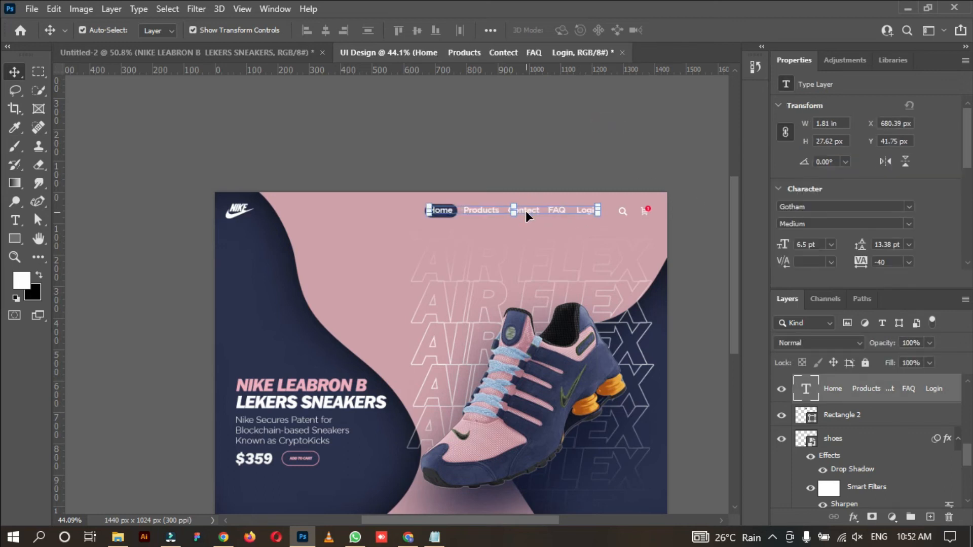
click(571, 155)
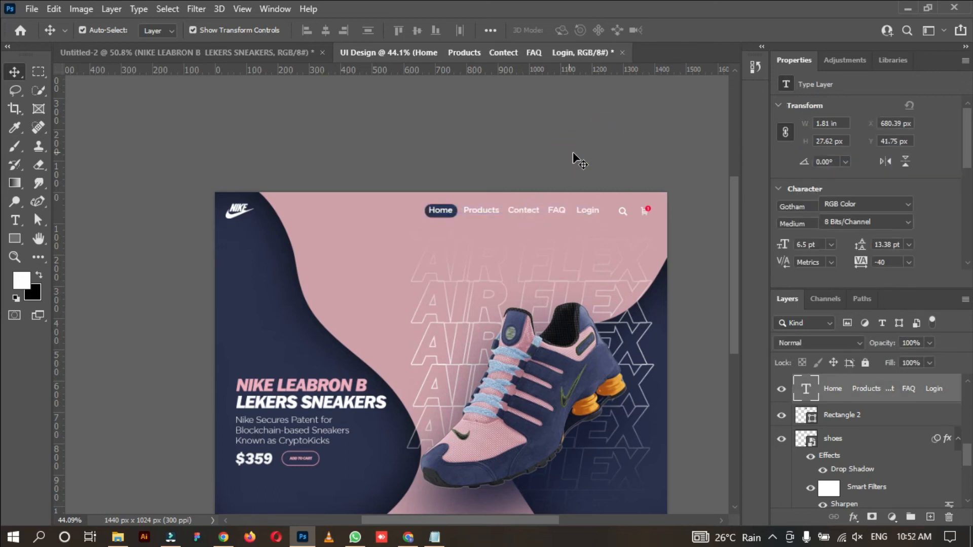
Set the navigation text's tracking to 0.
click(603, 208)
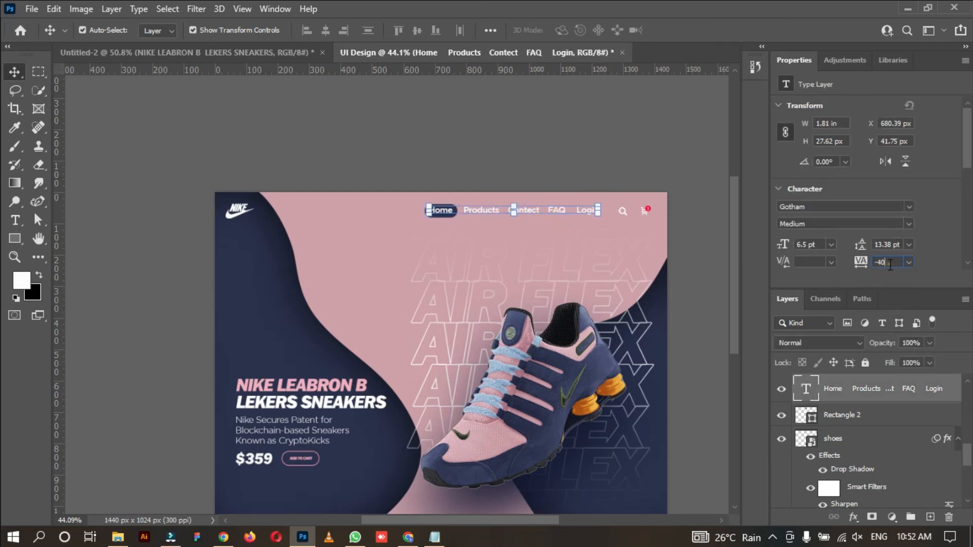
drag(860, 265, 861, 263)
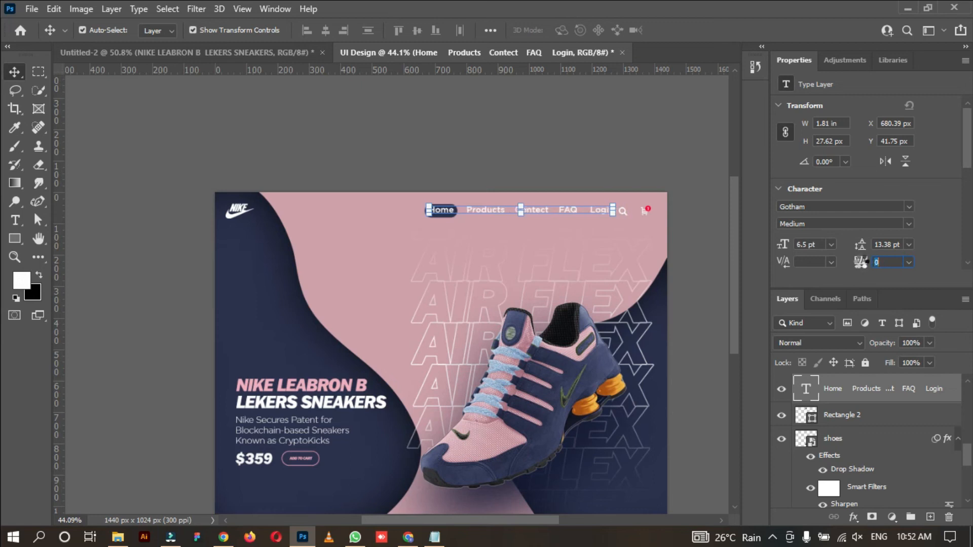
click(648, 159)
click(393, 211)
drag(404, 184, 450, 210)
click(615, 262)
click(611, 281)
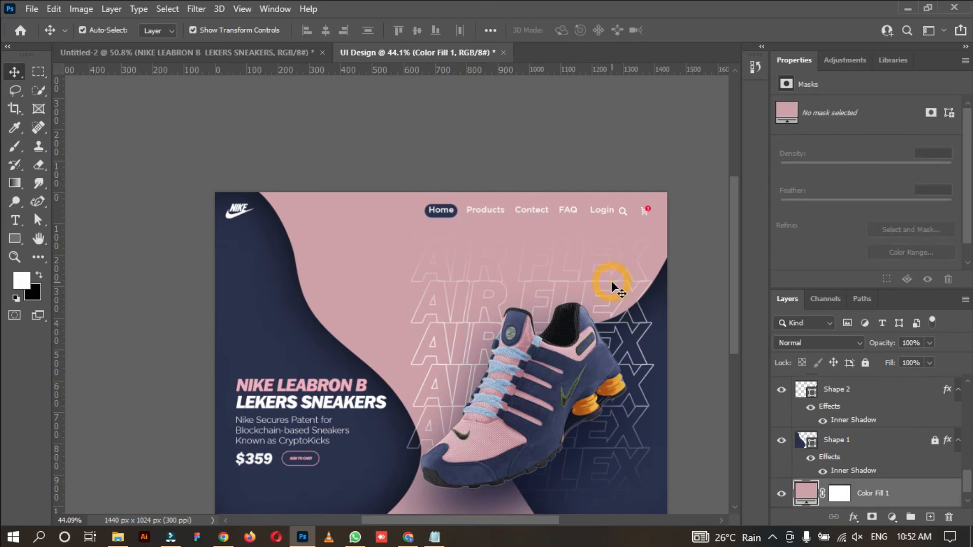
click(694, 347)
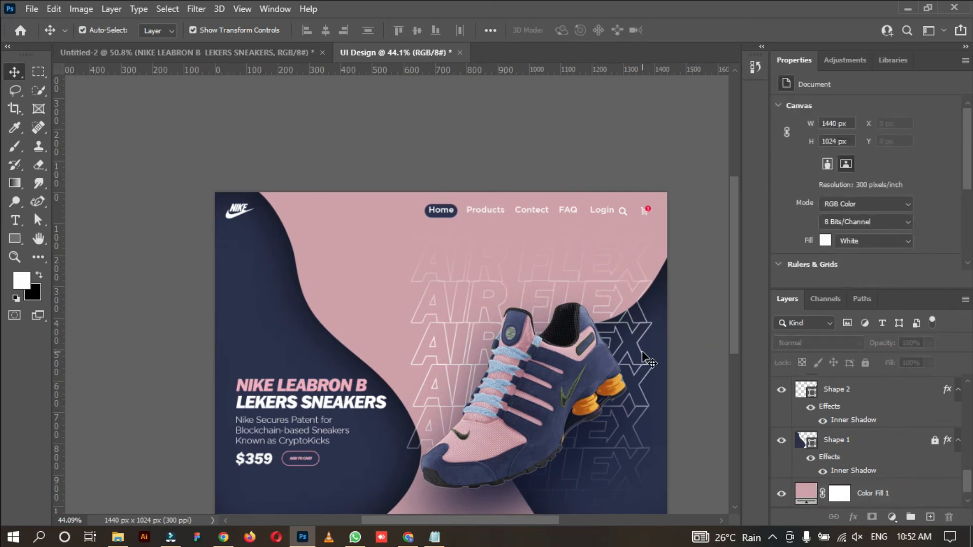
click(434, 299)
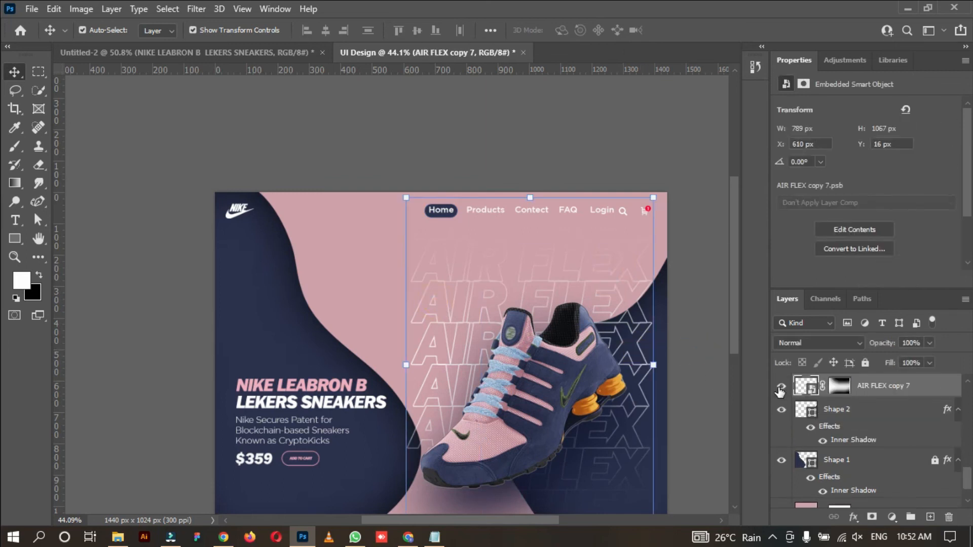
click(426, 210)
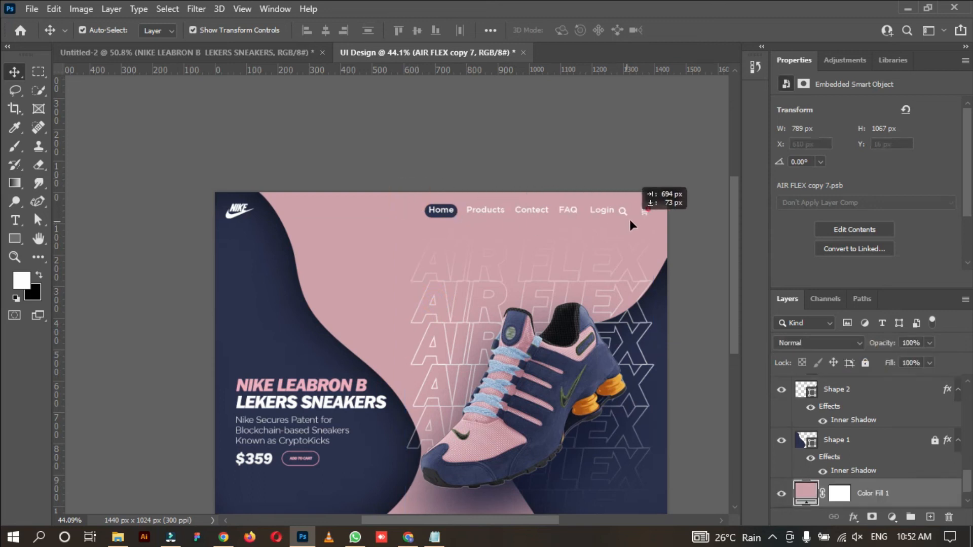
Nudge the navigation text to about X 682, Y 44 px so Home sits inside the navy pill.
click(684, 173)
click(480, 210)
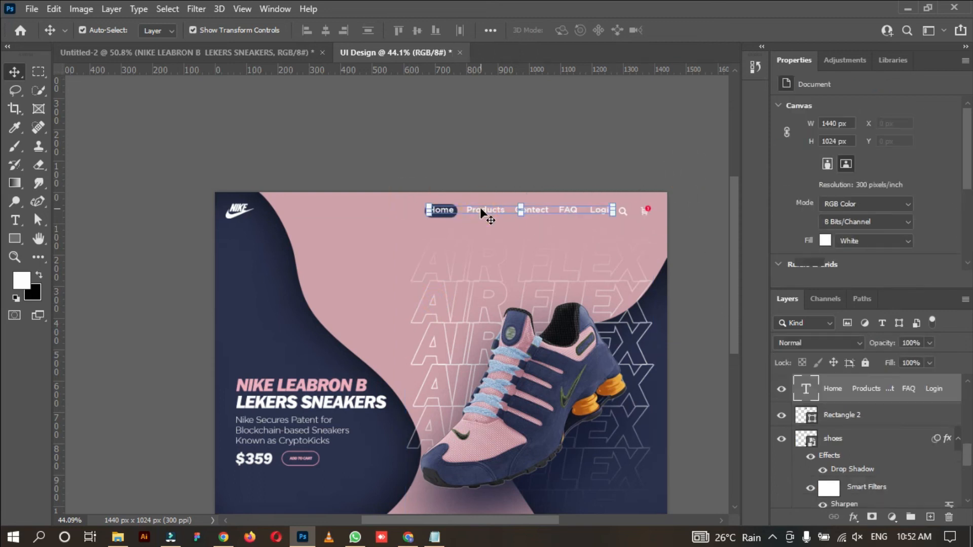
click(539, 135)
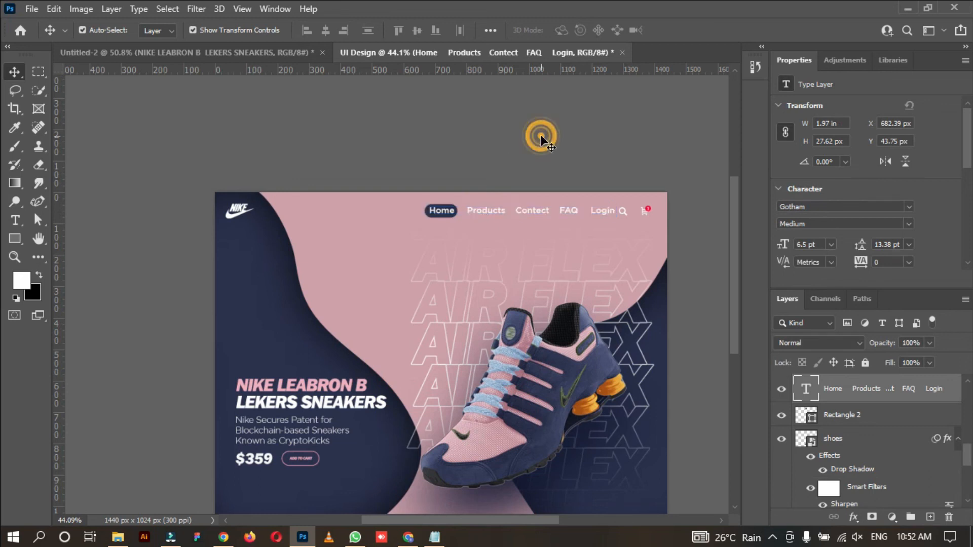
scroll(463, 164, down, 2)
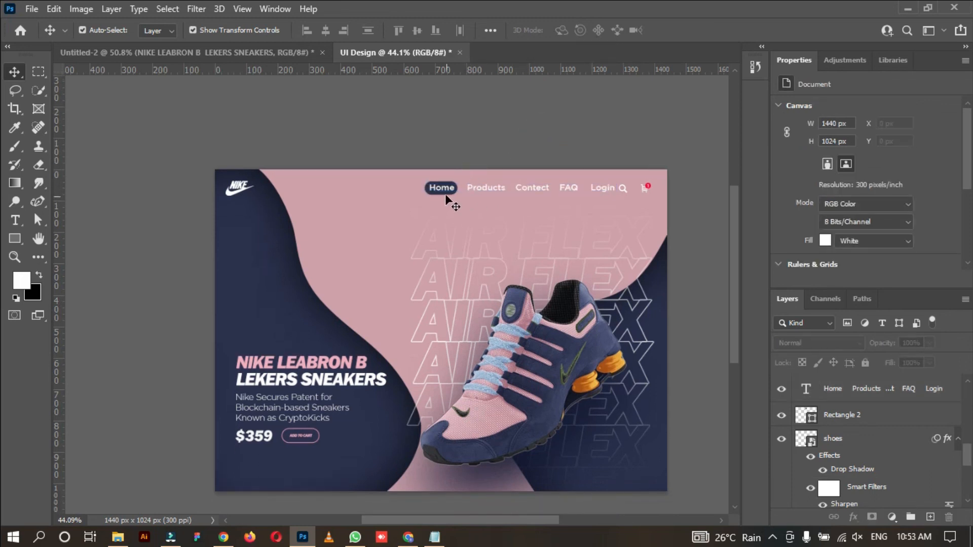
Resize the navy pill behind Home to about 110 × 45 px at X 665, Y 37 px.
click(446, 194)
scroll(458, 208, up, 5)
drag(456, 186, 448, 181)
click(702, 31)
click(546, 110)
click(530, 108)
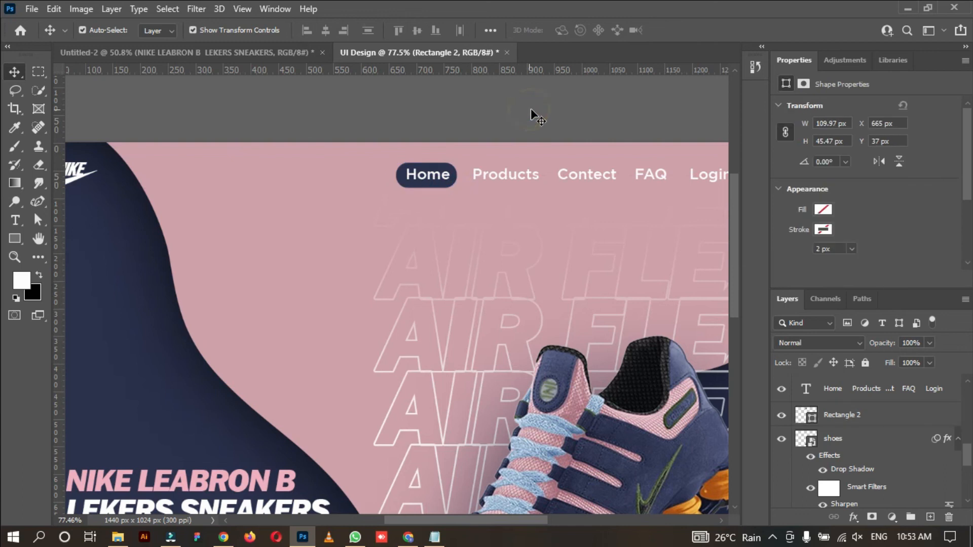
scroll(531, 111, down, 5)
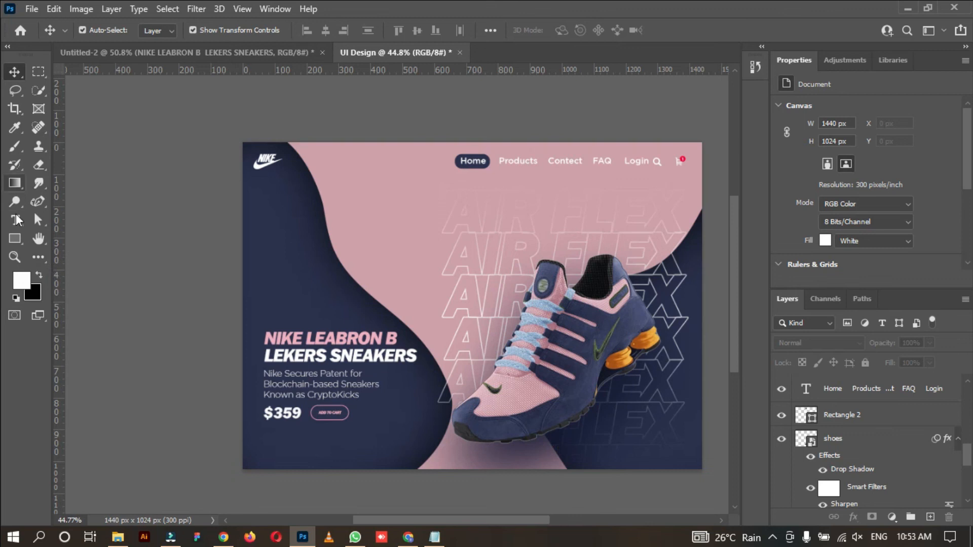
Draw a black circle about 138 px wide, without a stroke, on the edge of the left navy wave.
click(15, 238)
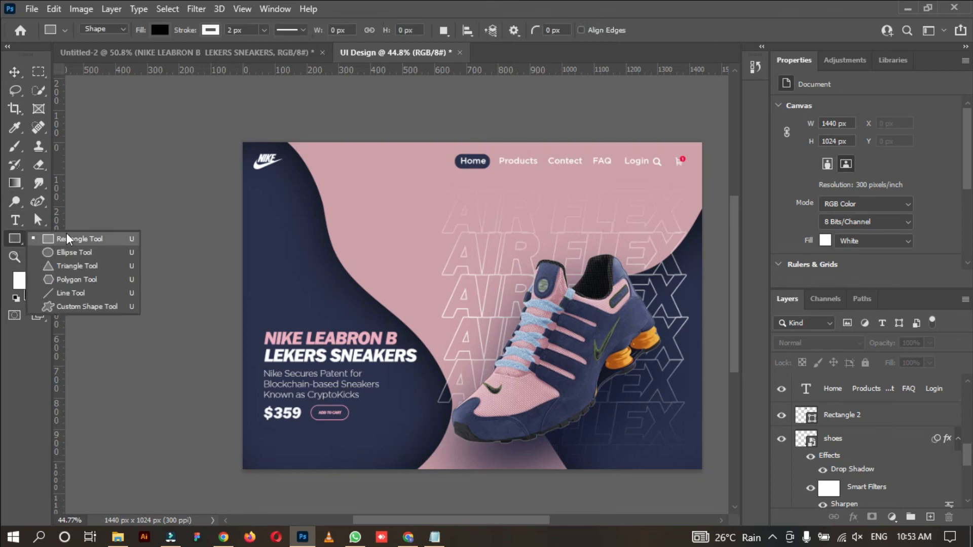
click(86, 250)
drag(304, 227, 367, 271)
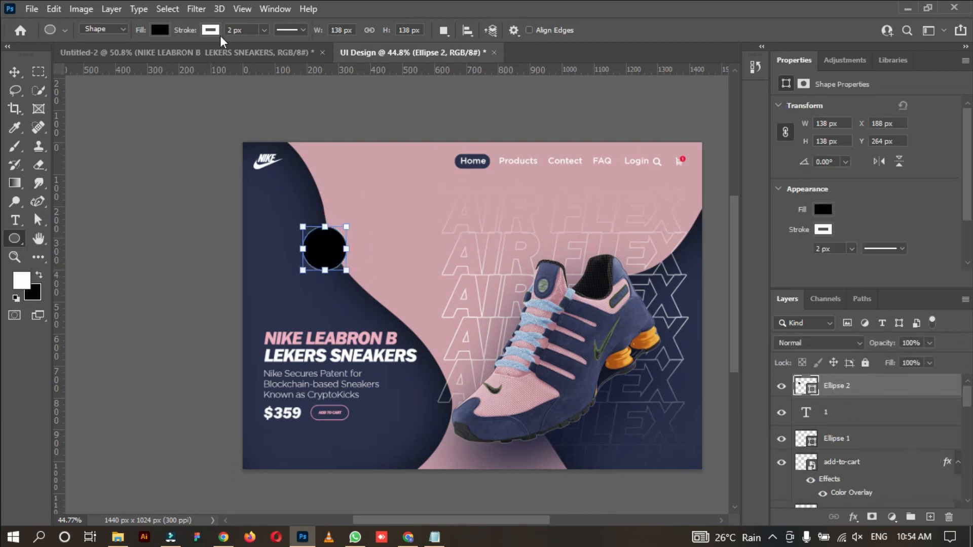
click(160, 30)
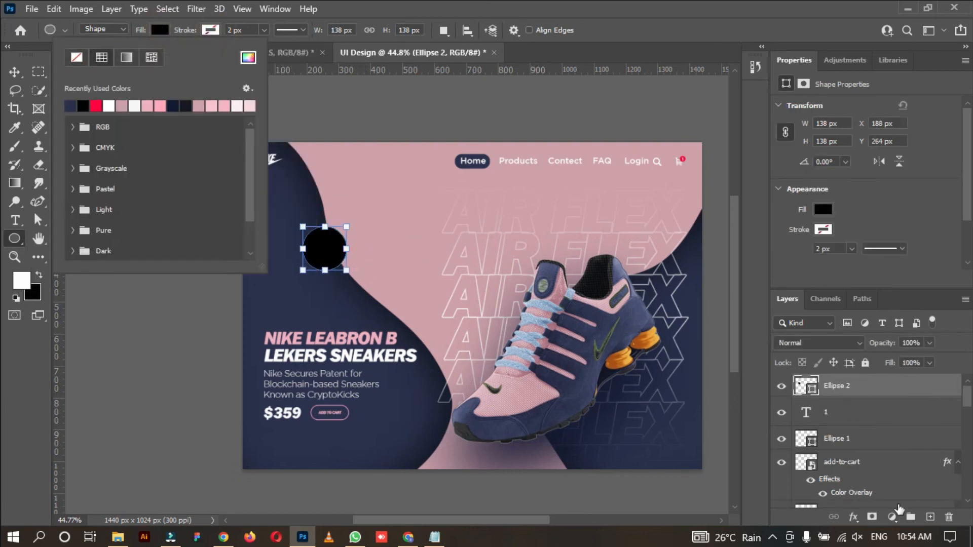
Apply a linear pink-to-white Gradient Overlay to the circle, setting the pink stop to #fa95ac.
click(852, 518)
click(868, 475)
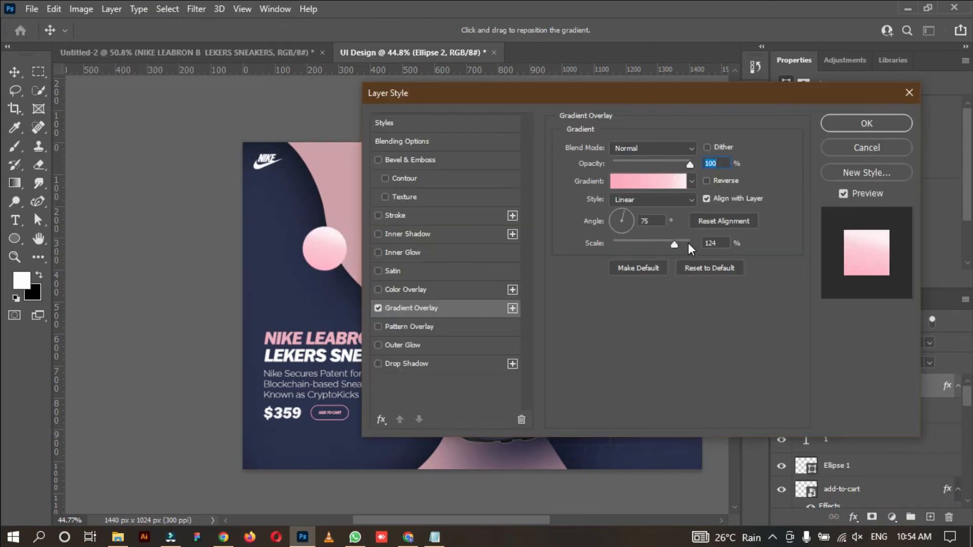
click(658, 181)
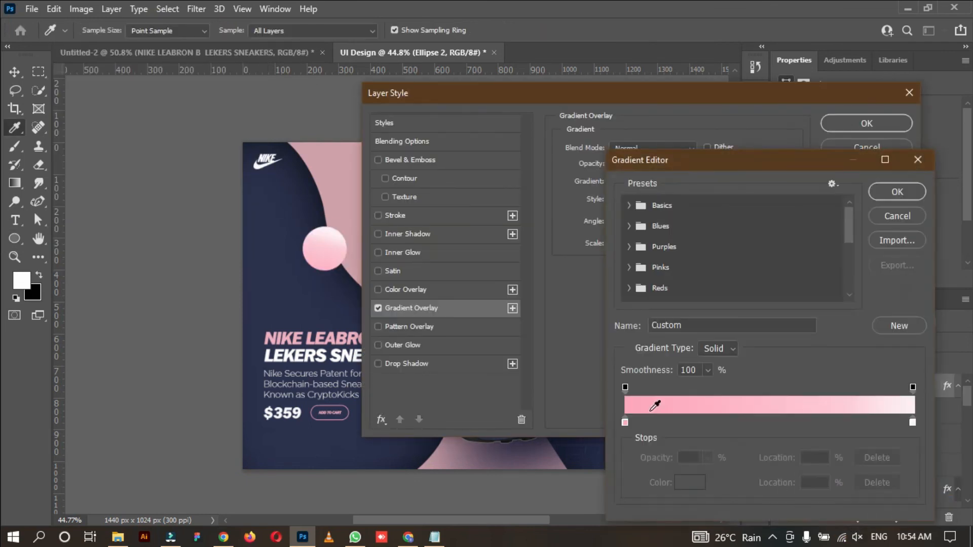
click(623, 422)
click(688, 482)
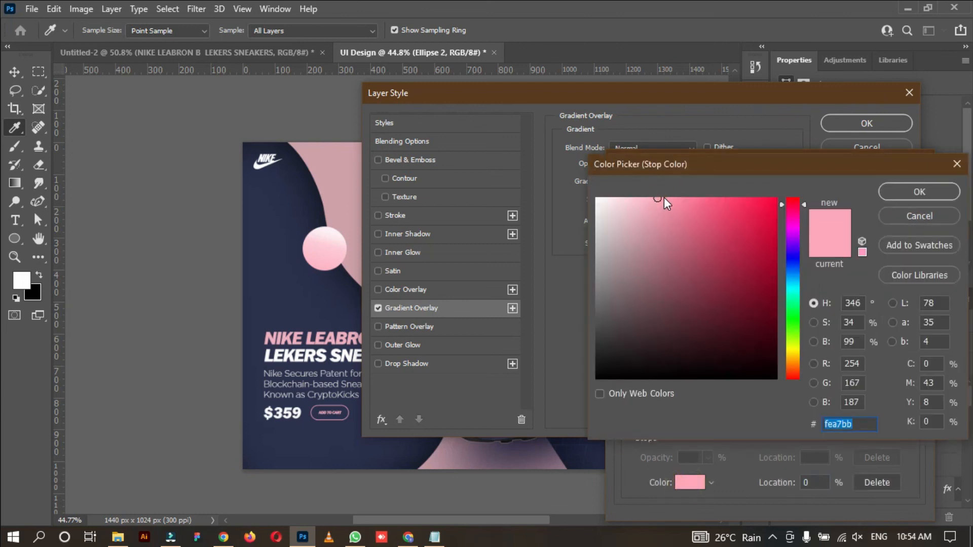
drag(663, 196, 669, 201)
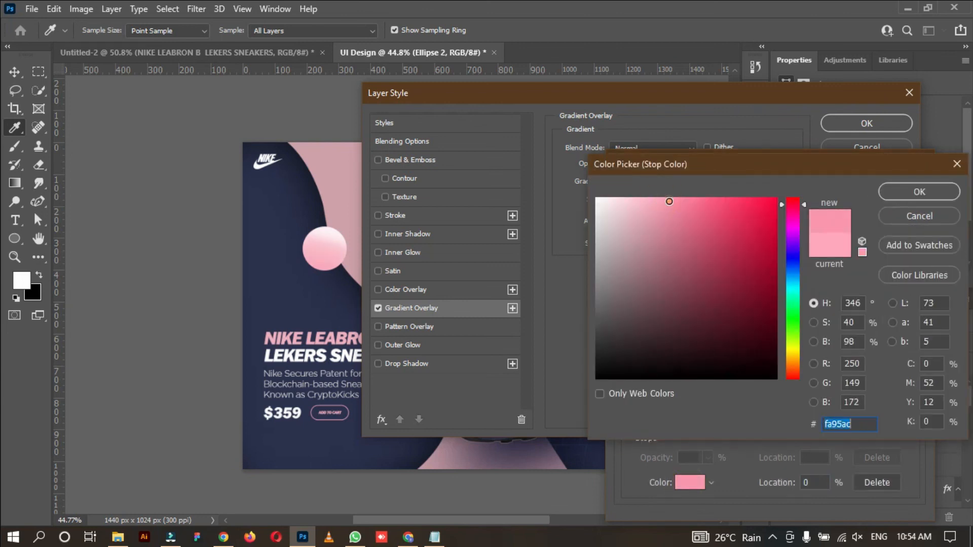
click(897, 191)
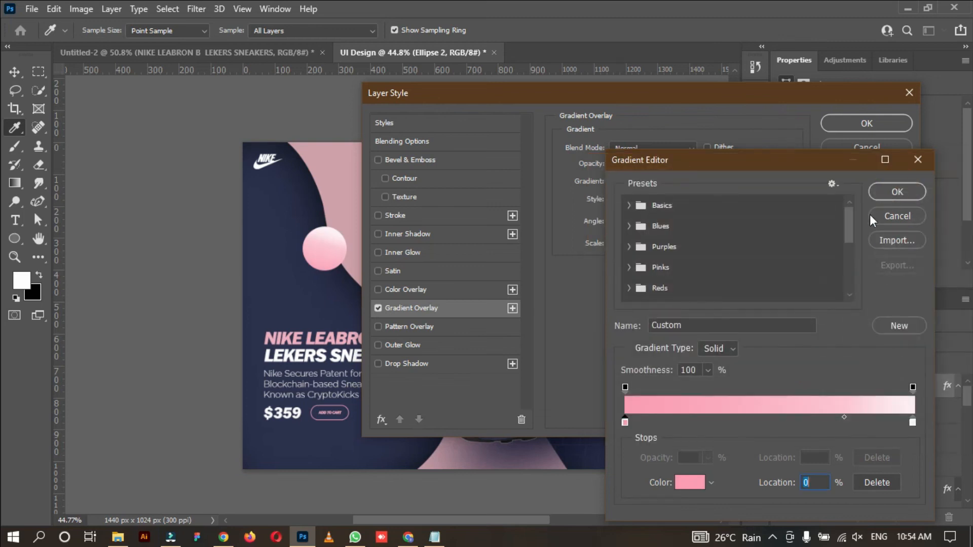
click(897, 195)
click(862, 126)
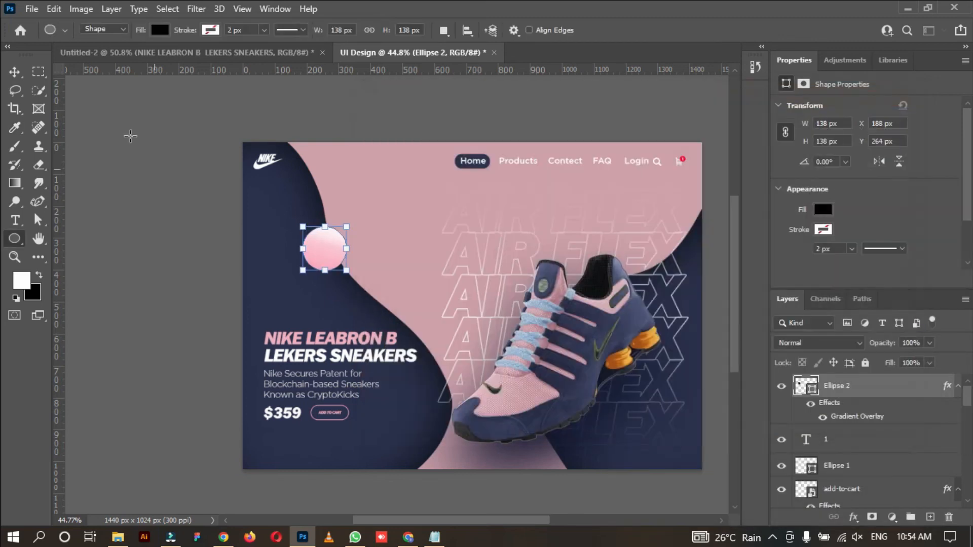
Duplicate the gradient circle twice at a smaller size, placing one right of the ADD TO CART button and one near the shoe's heel.
drag(325, 248, 662, 374)
click(199, 364)
click(166, 396)
key(ctrl+t)
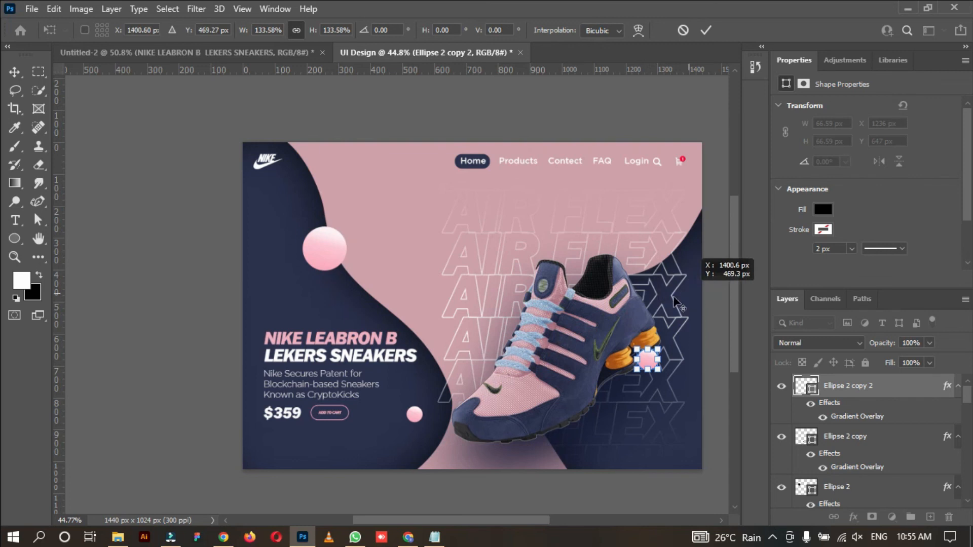
Add two more small circle copies, one on the right wave's edge and one about 72 px wide below the $359 price.
click(415, 414)
click(415, 414)
drag(415, 415, 277, 446)
click(82, 232)
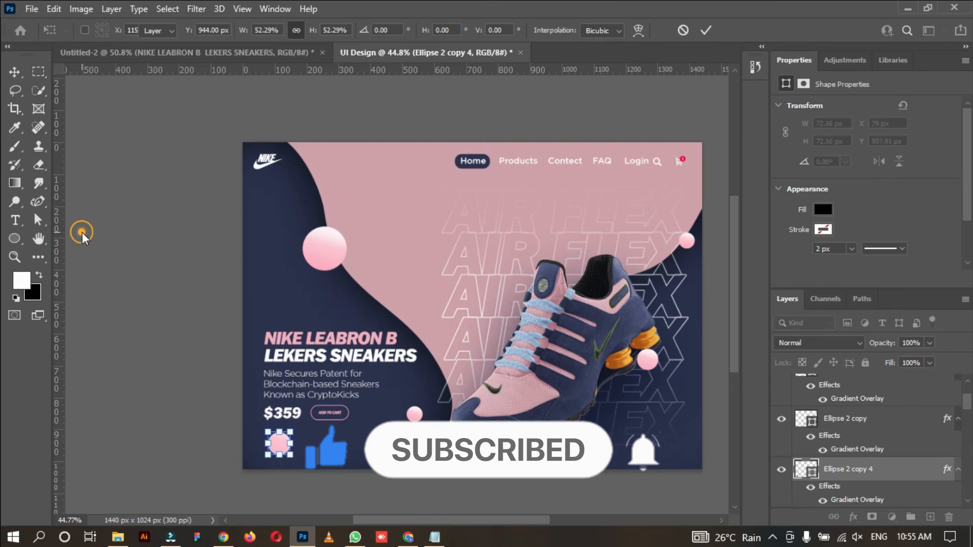
click(127, 345)
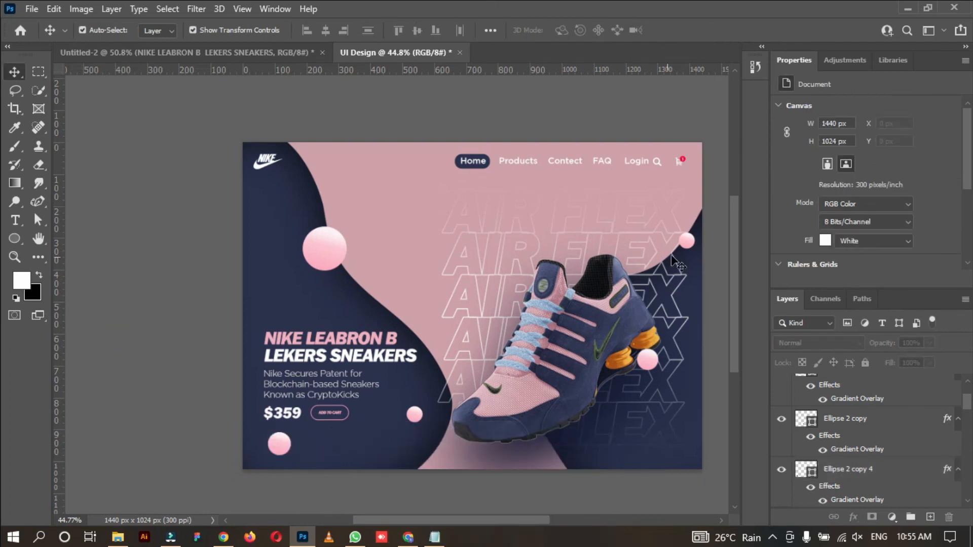
Enlarge the circle on the right wave's edge slightly and move the large circle a little higher along the left wave.
click(685, 241)
key(ctrl+t)
drag(681, 234, 669, 227)
key(Return)
drag(327, 245, 326, 228)
click(187, 287)
Duplicate the right wave's circle to the lower wave edge beneath the shoe and scale it down to about 58 px.
alt+drag(682, 241, 607, 458)
drag(593, 451, 568, 461)
click(562, 455)
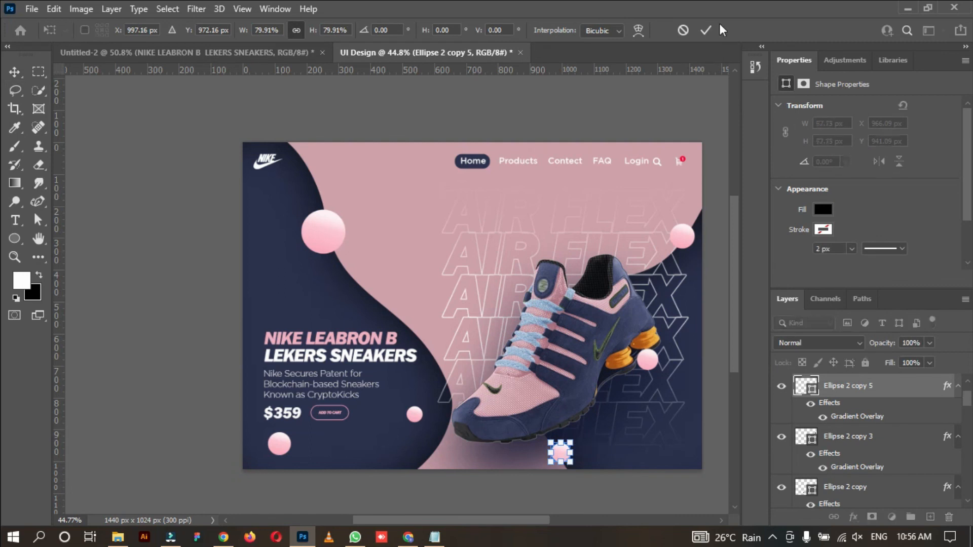
click(705, 30)
click(603, 99)
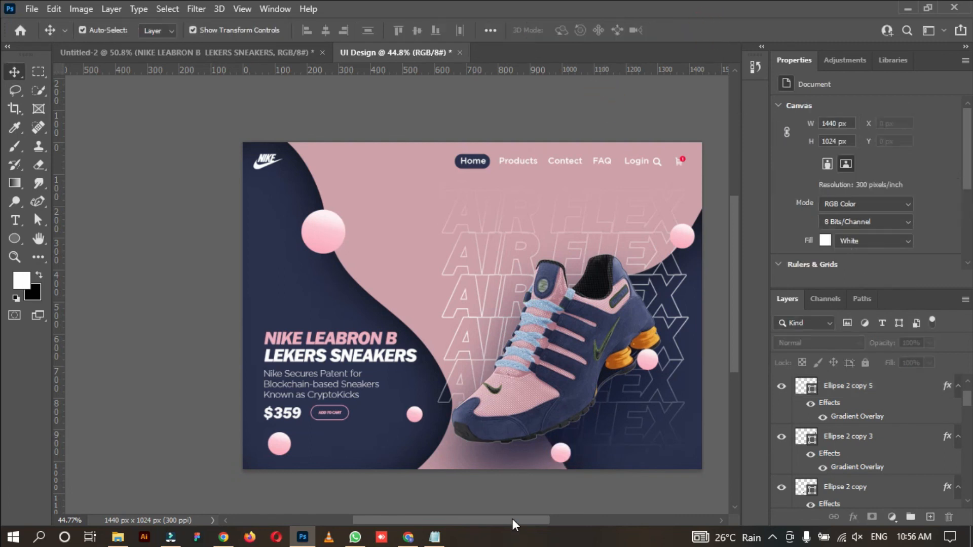
Unlock the AIR FLEX copy 7 layer and lower its opacity to about 27%.
scroll(447, 332, right, 2)
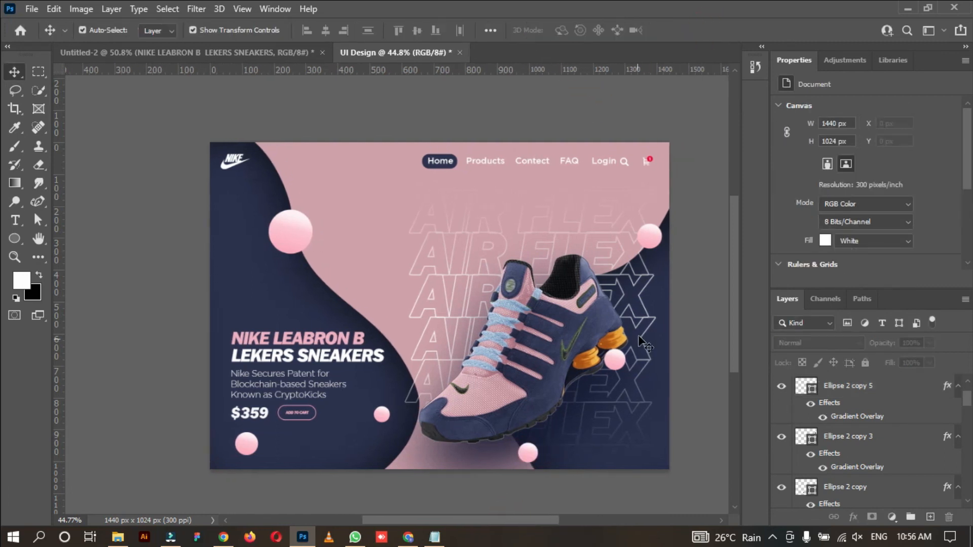
click(643, 345)
click(423, 304)
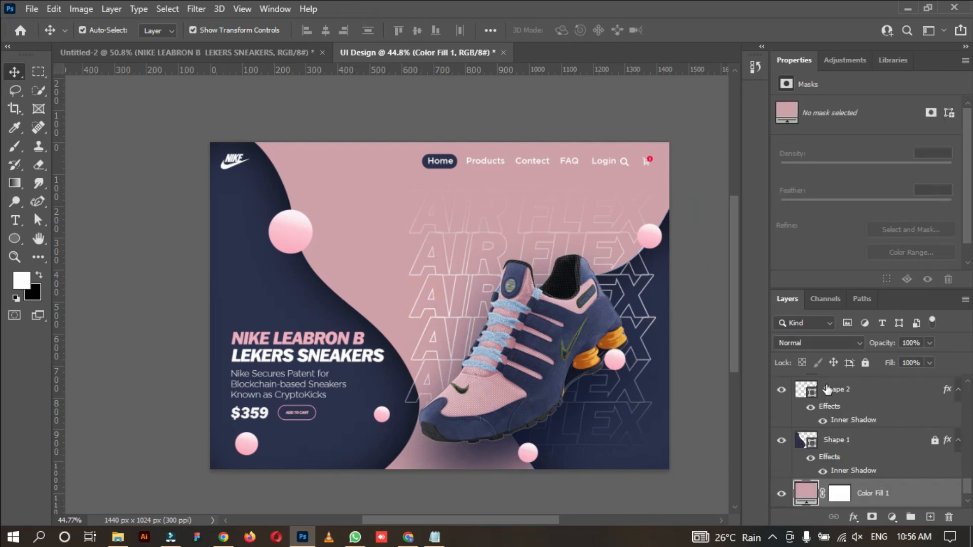
click(830, 390)
scroll(852, 420, up, 3)
click(835, 434)
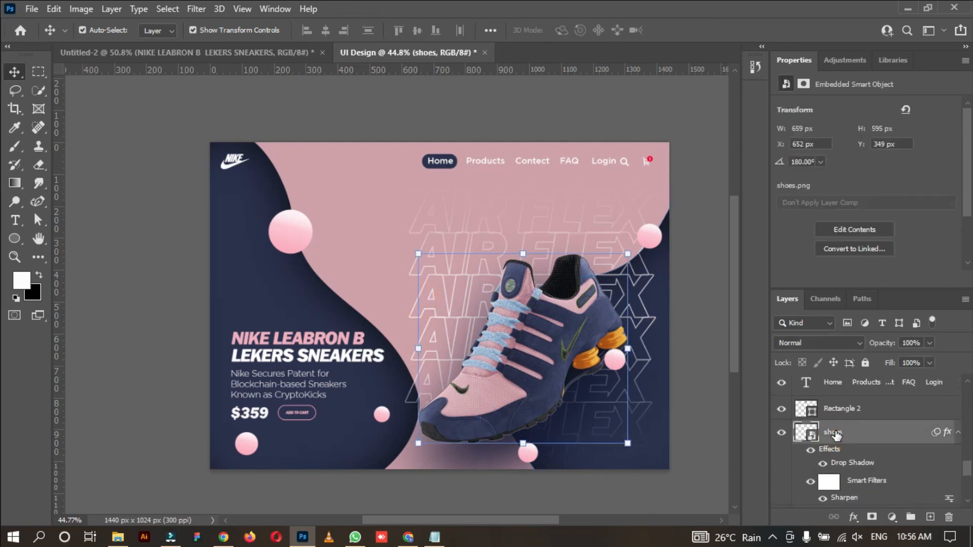
scroll(837, 435, up, 1)
click(845, 459)
scroll(851, 446, up, 5)
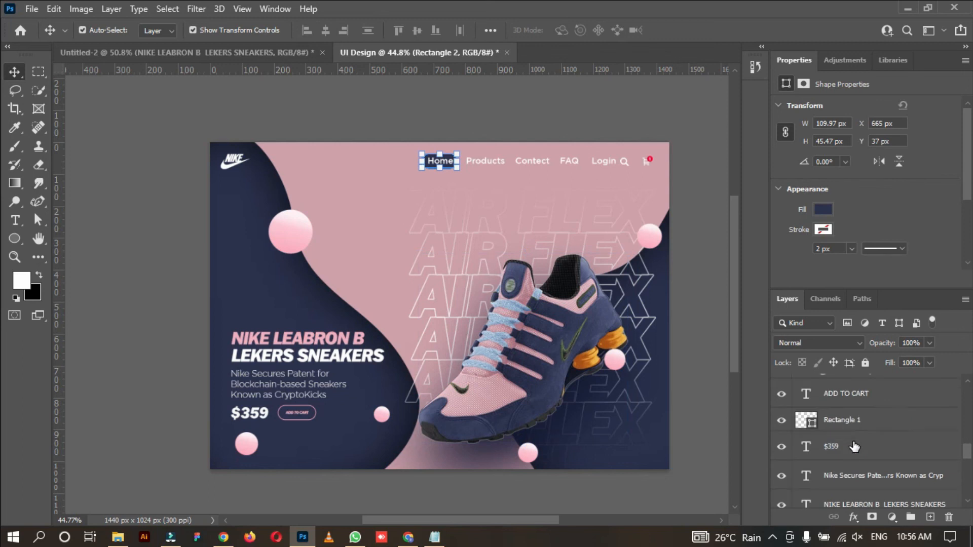
scroll(854, 444, up, 2)
scroll(857, 436, down, 5)
scroll(887, 426, down, 5)
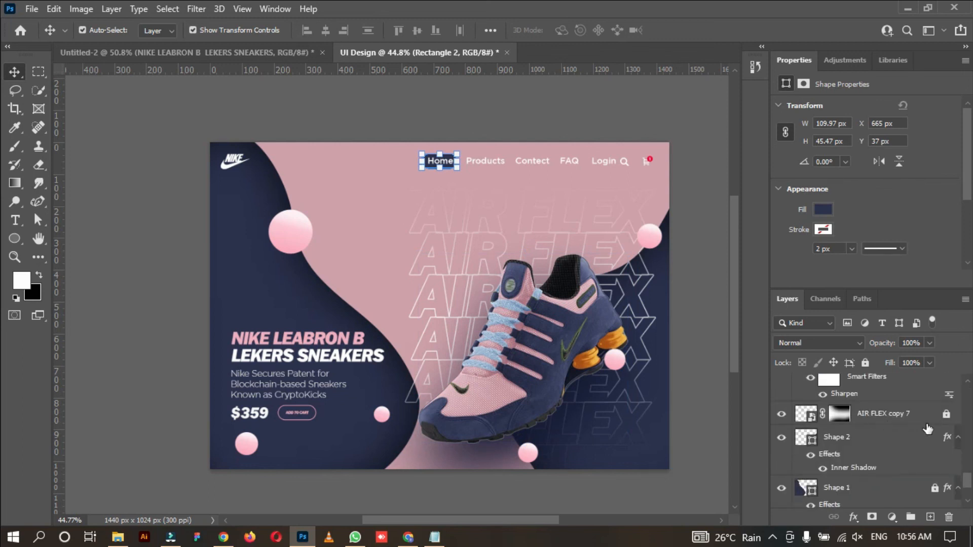
click(802, 415)
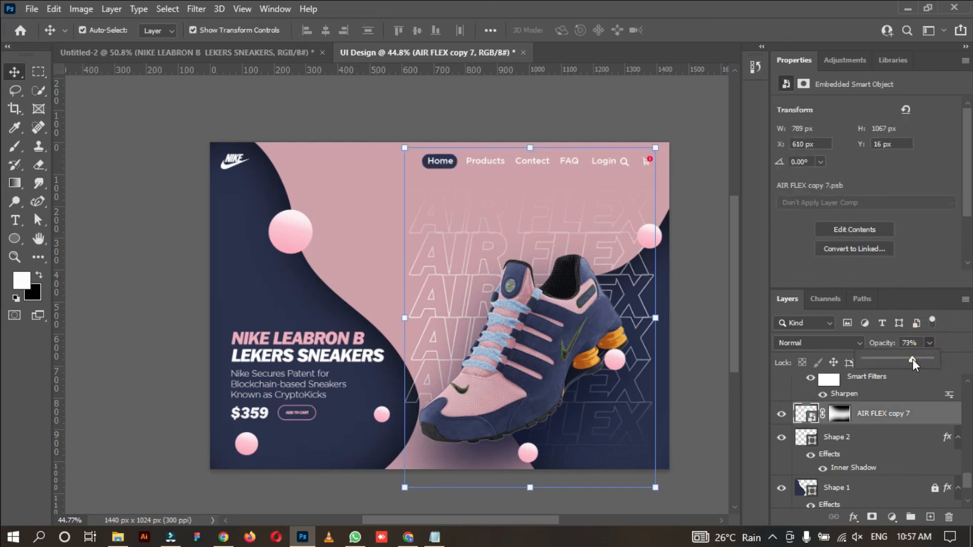
drag(870, 362, 876, 364)
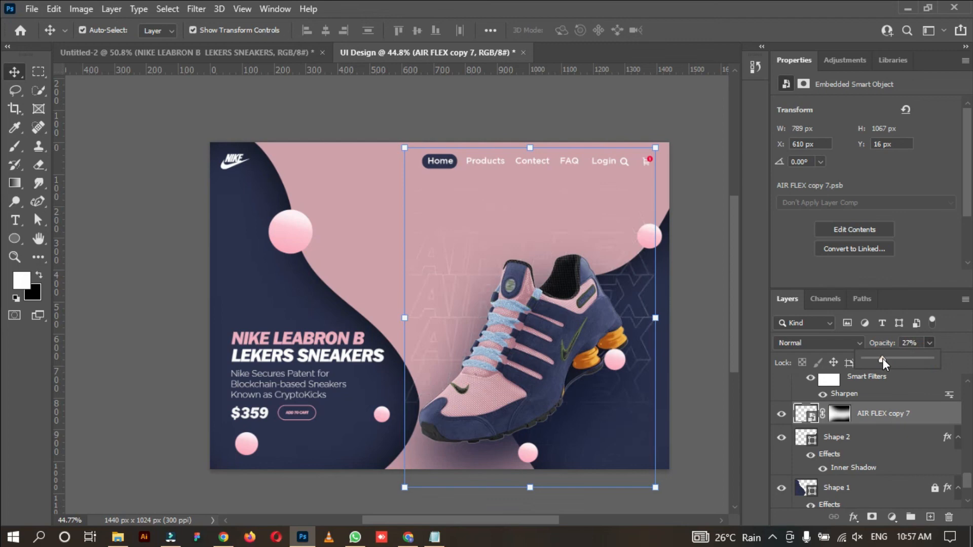